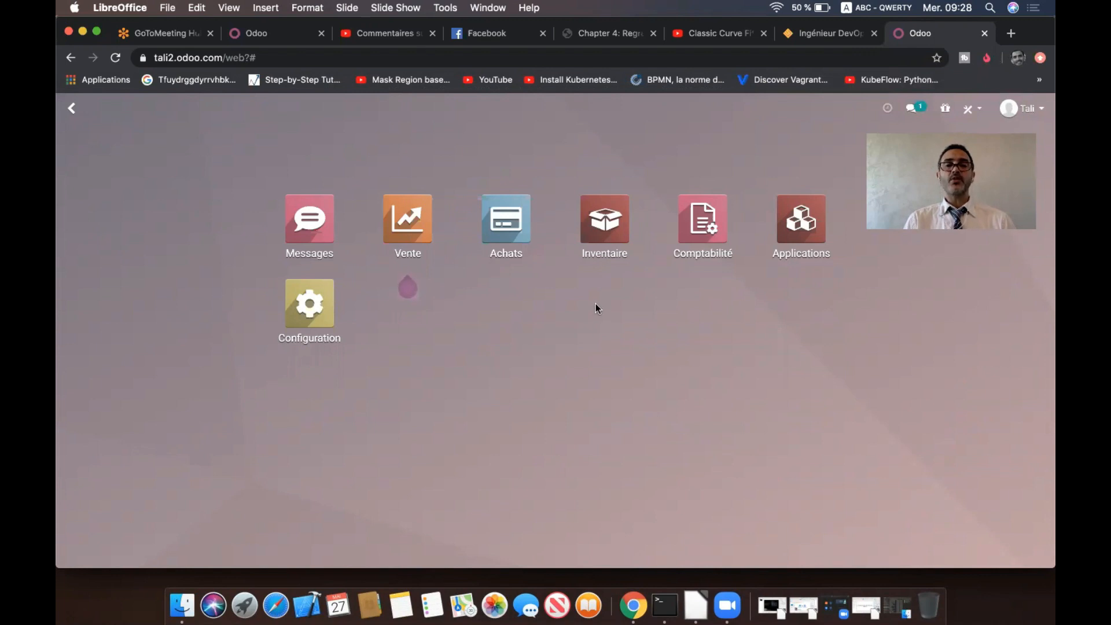
# Enable the Routes en plusieurs étapes option in the Inventaire settings and save the configuration.
pyautogui.click(602, 228)
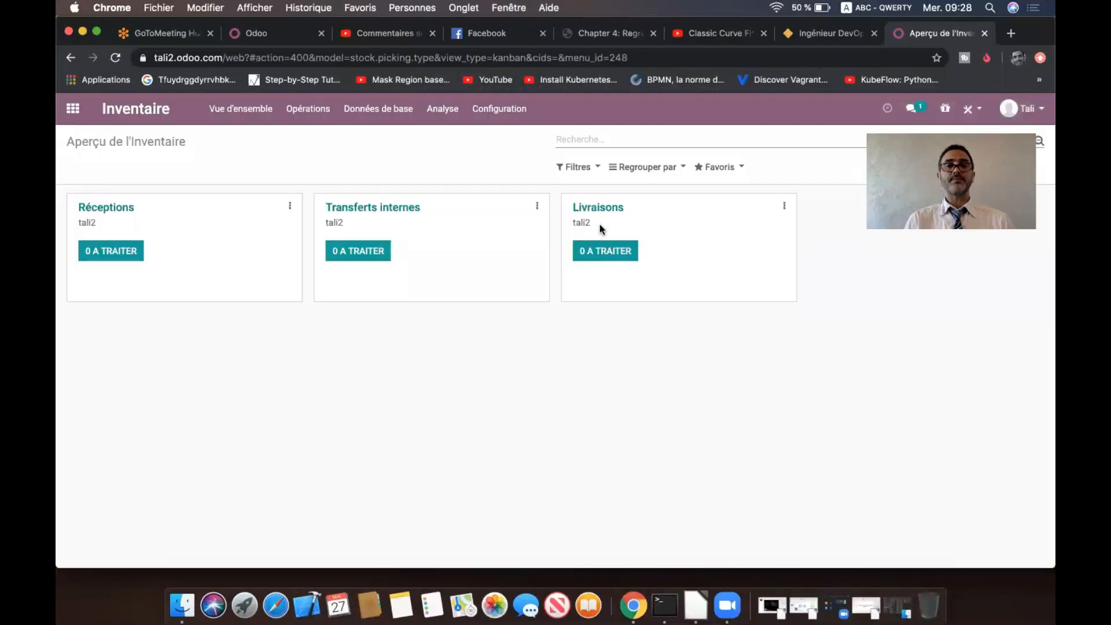
pyautogui.click(512, 122)
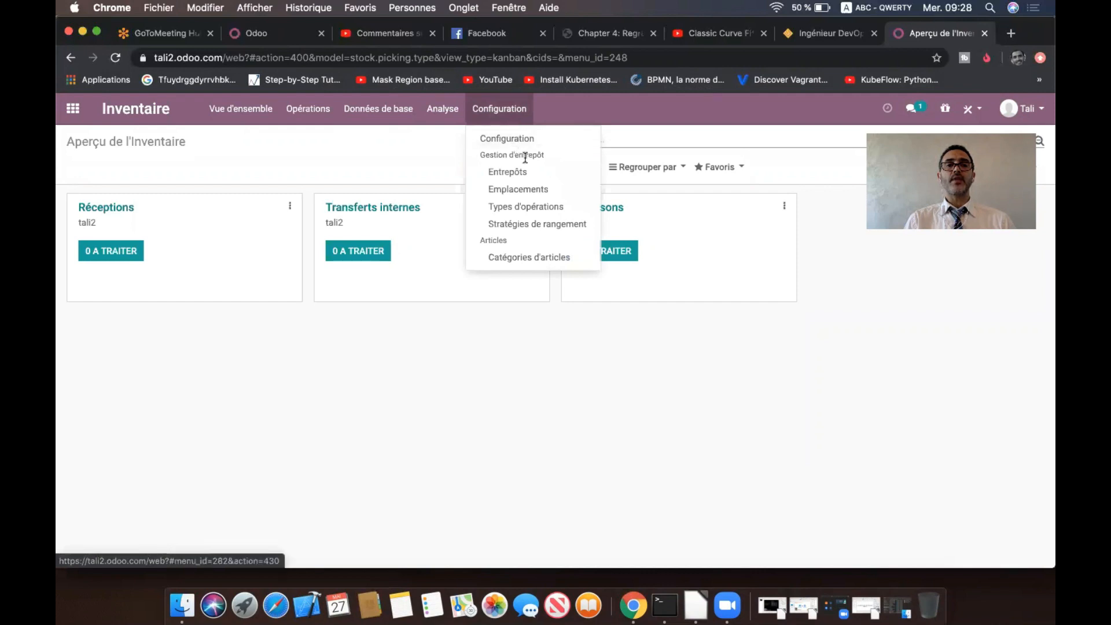
pyautogui.click(509, 139)
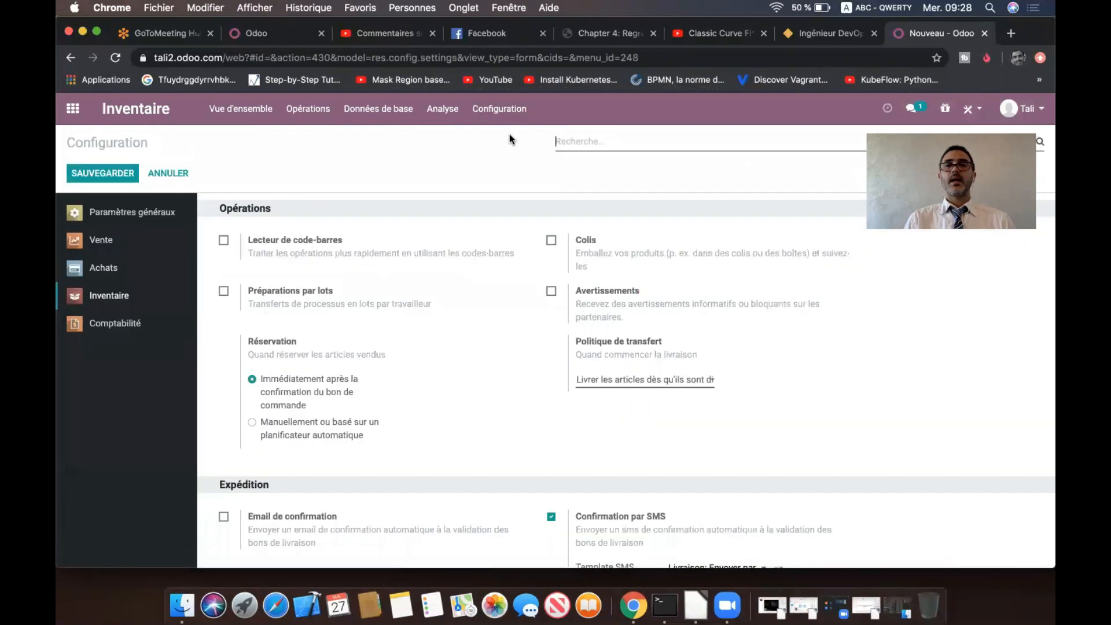
pyautogui.write('rou')
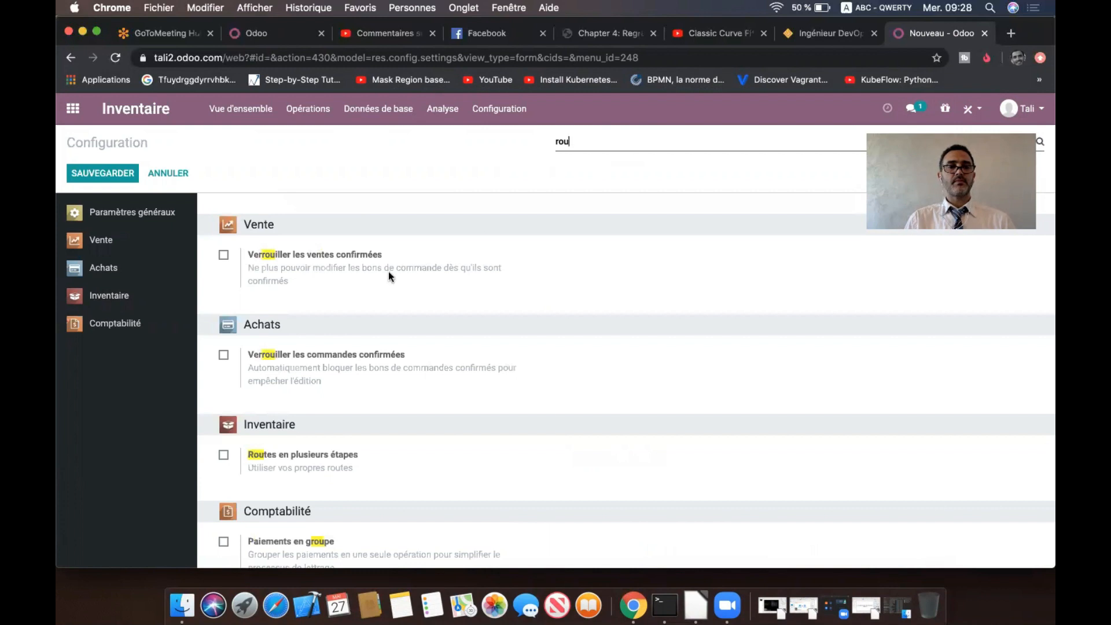
pyautogui.scroll(-1, 304, 406)
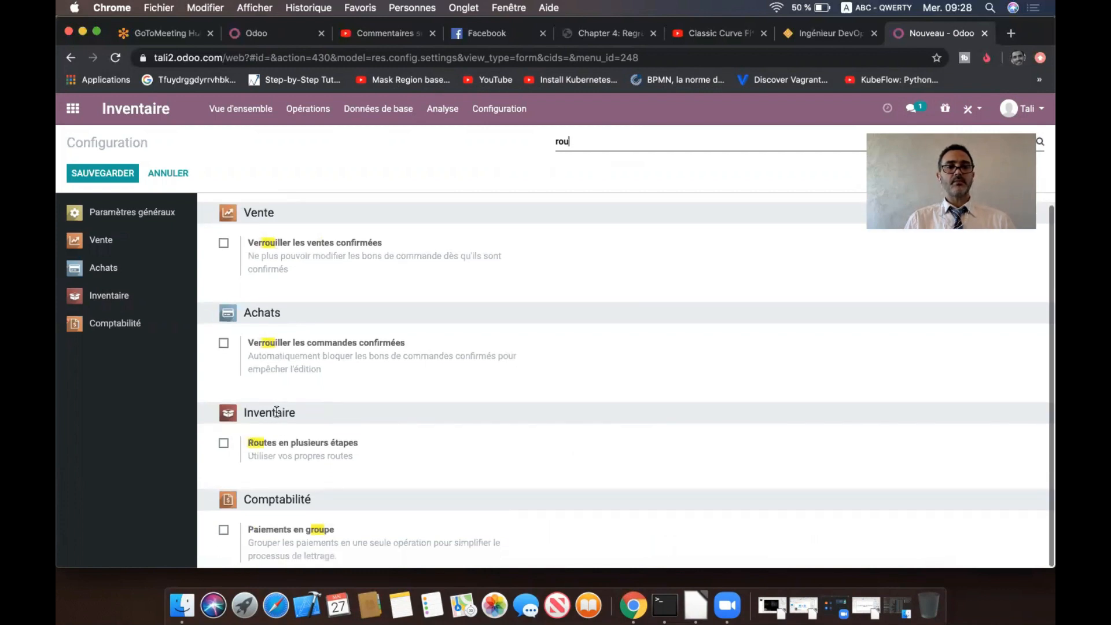
pyautogui.click(223, 443)
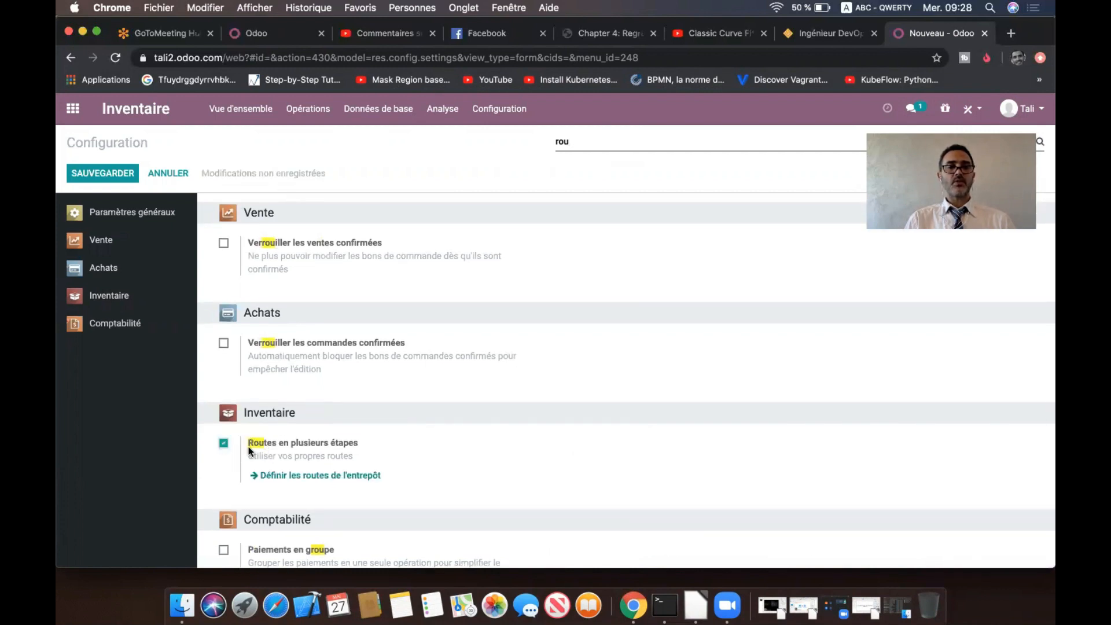
pyautogui.click(116, 173)
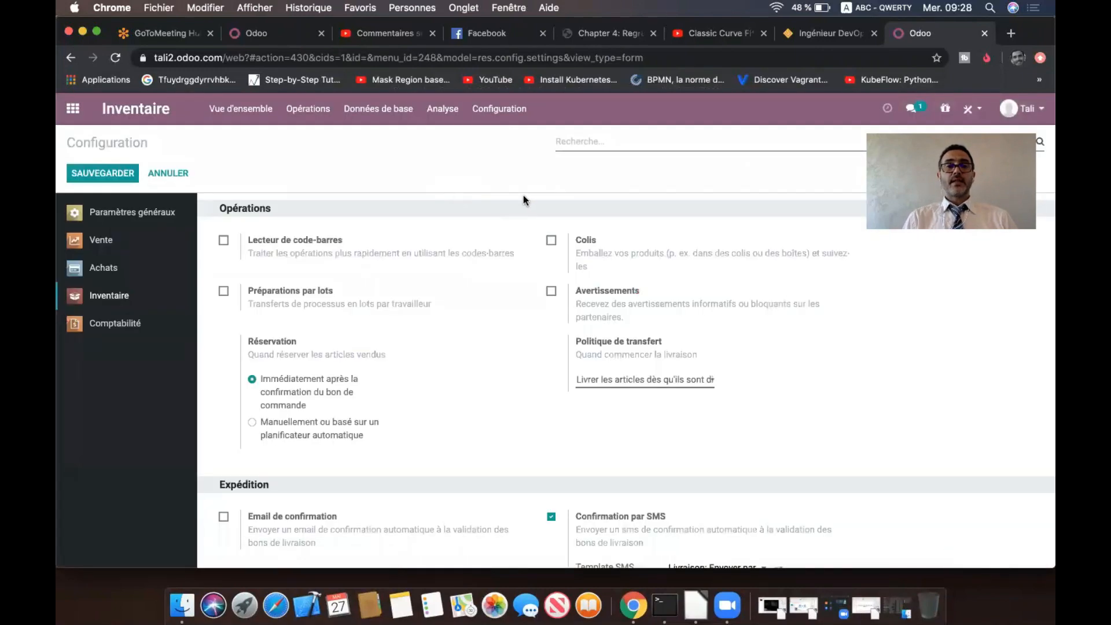
# Set the tali2 warehouse's Réceptions to "Décharger dans l'emplacement d'entrée puis aller en stock (2 étapes)" and save the warehouse.
pyautogui.click(500, 117)
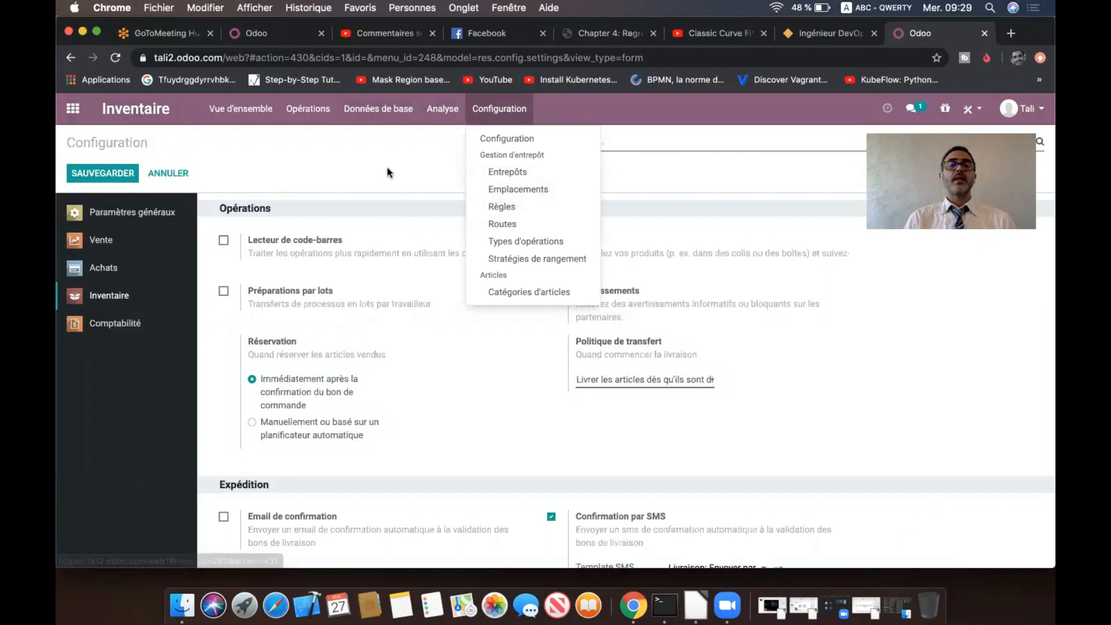
pyautogui.click(512, 172)
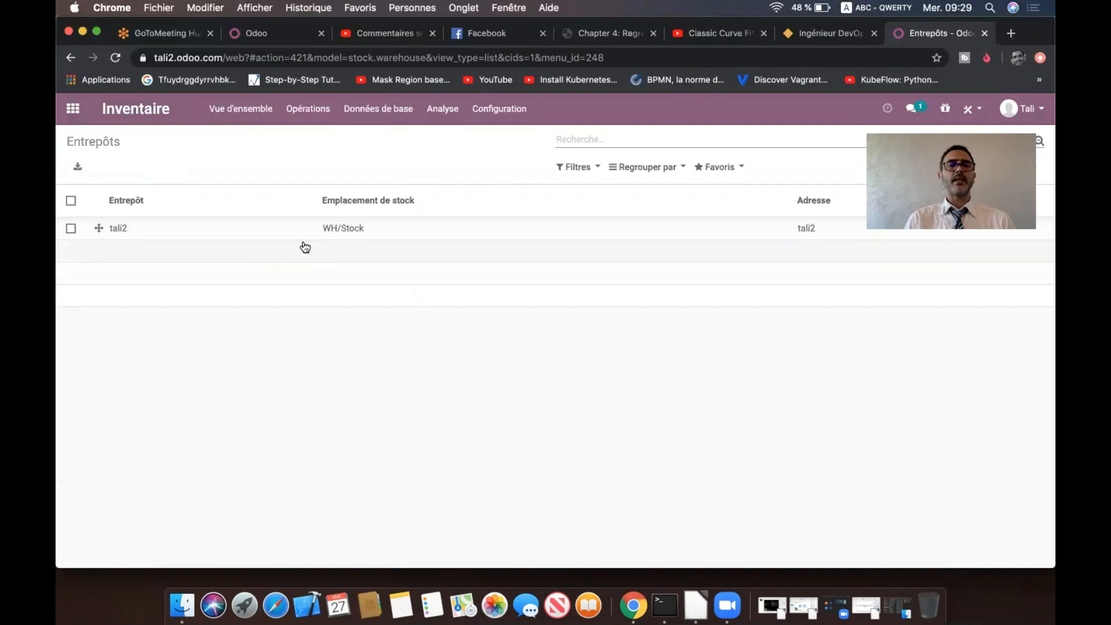
pyautogui.click(280, 228)
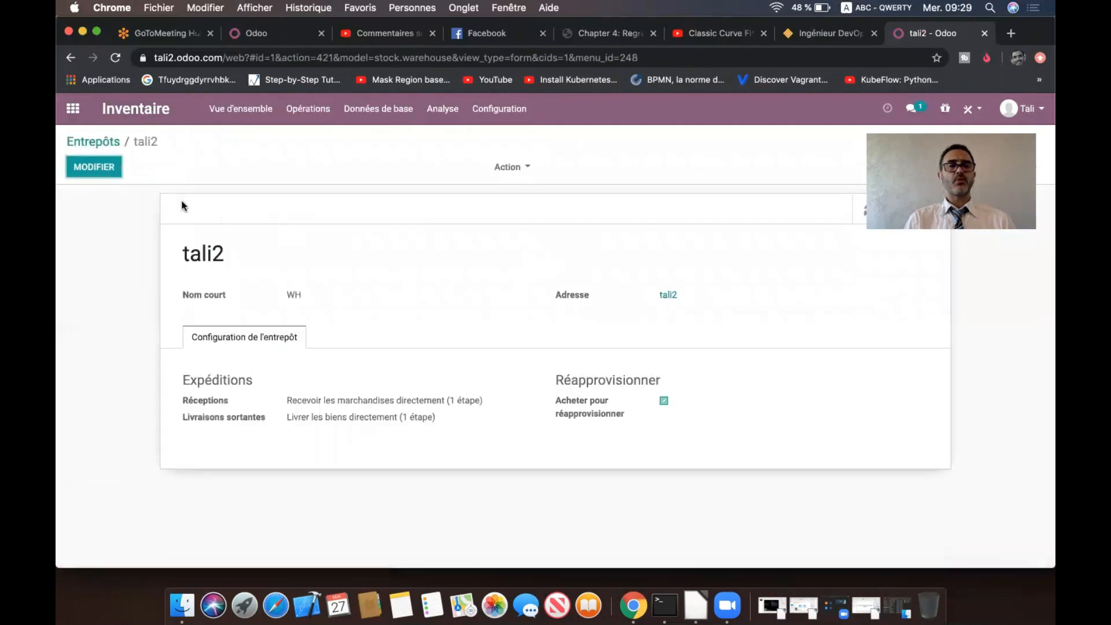
pyautogui.click(105, 167)
pyautogui.scroll(-3, 408, 296)
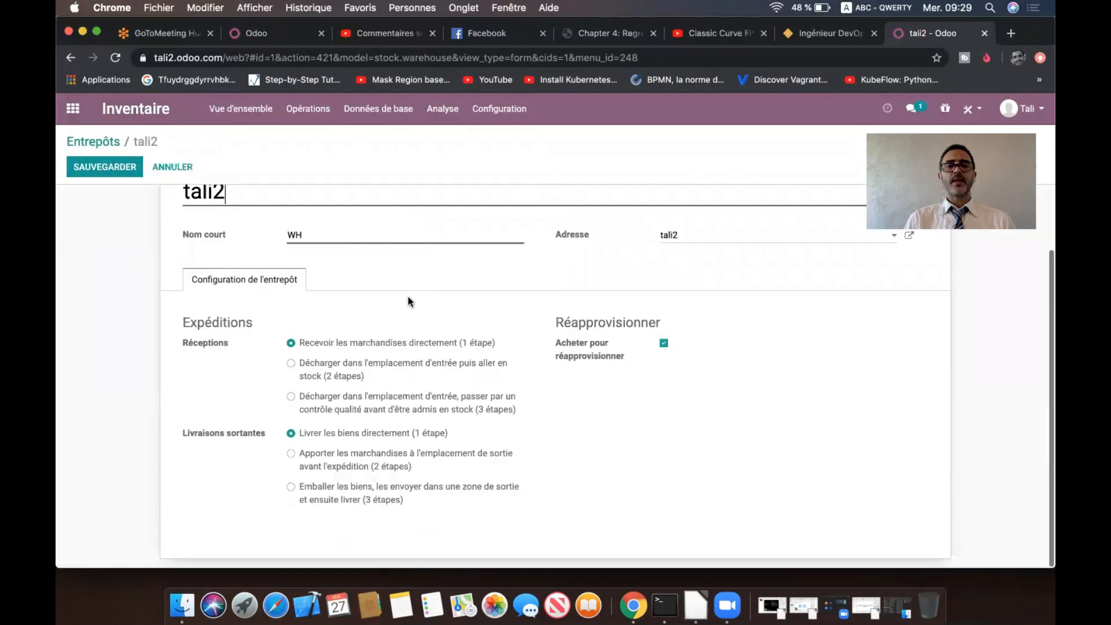
pyautogui.scroll(2, 408, 296)
pyautogui.click(222, 234)
pyautogui.moveTo(223, 234); pyautogui.dragTo(170, 231)
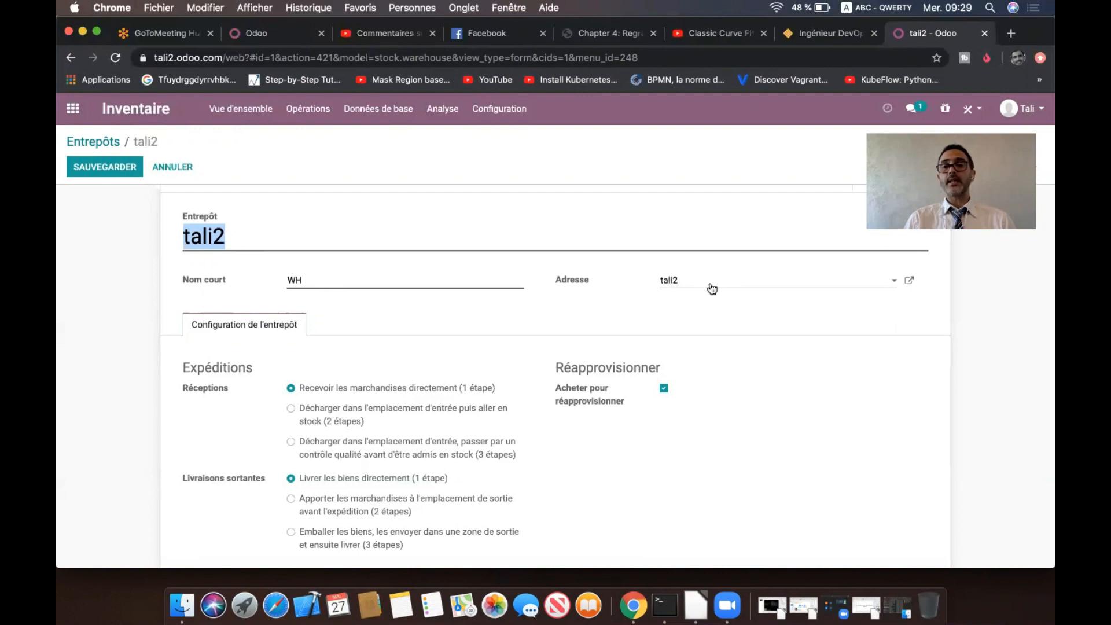
pyautogui.scroll(-2, 693, 308)
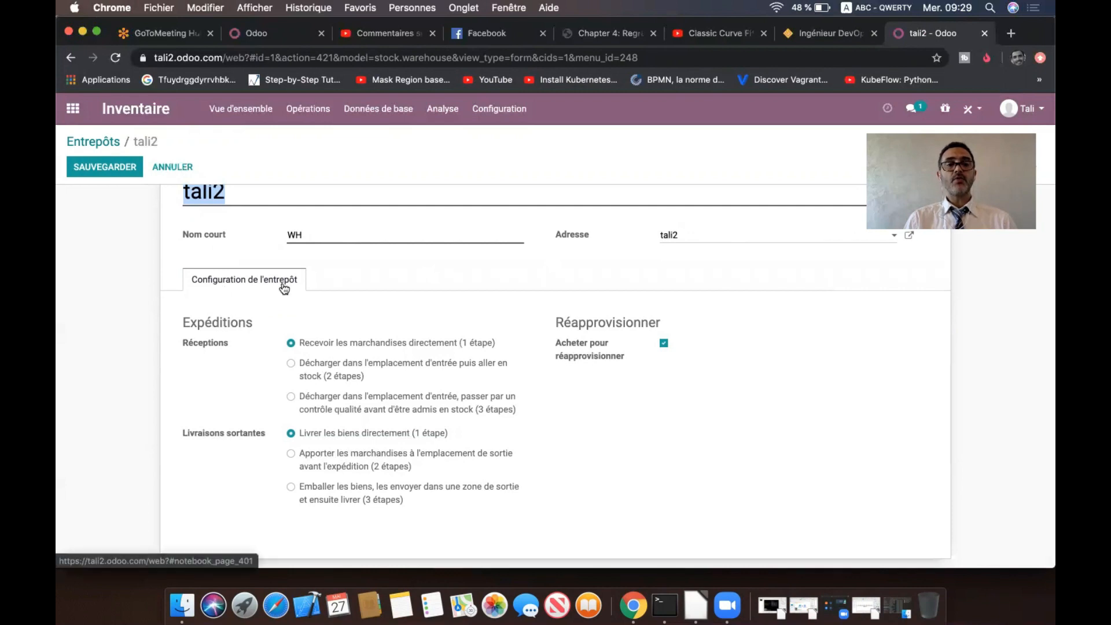
pyautogui.doubleClick(211, 322)
pyautogui.doubleClick(213, 344)
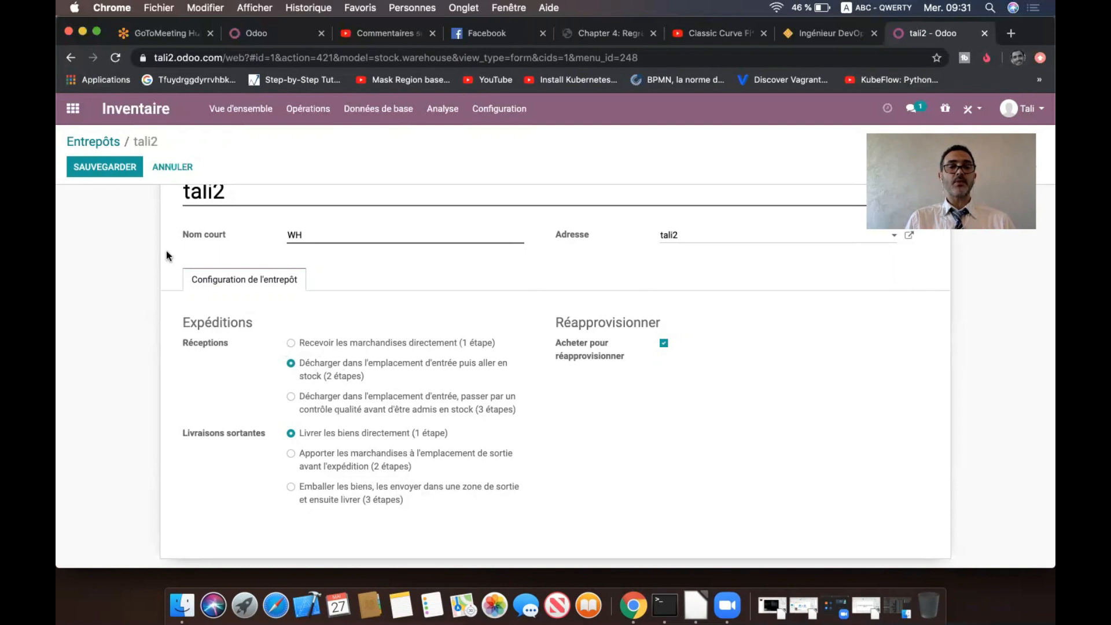
pyautogui.click(105, 168)
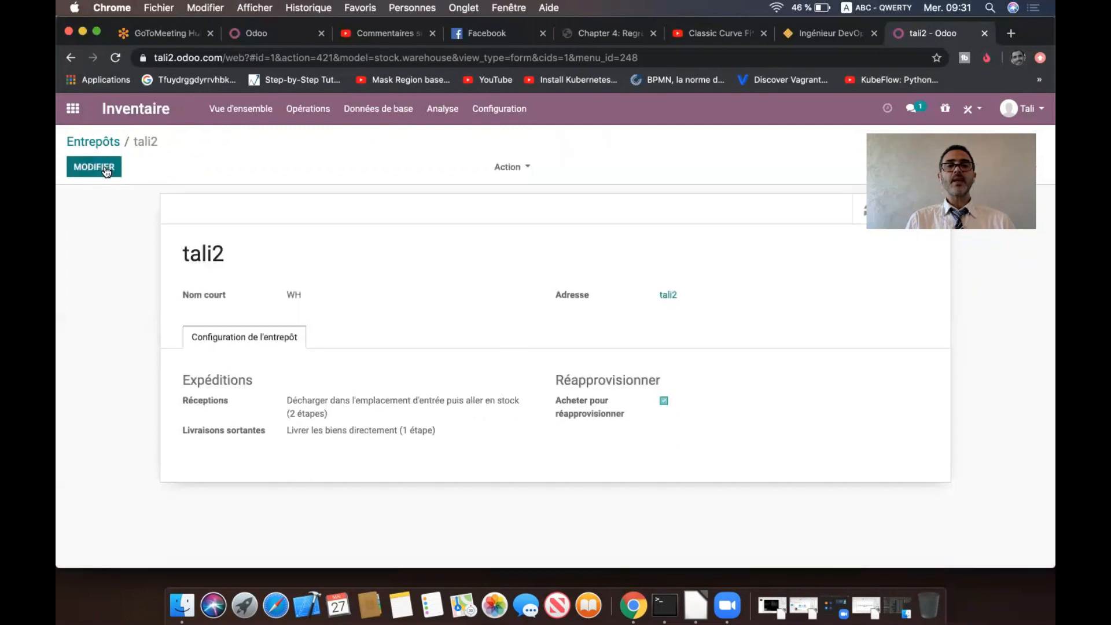
# Check the inventory overview and examine the list of routes attached to the tali2 warehouse.
pyautogui.click(249, 110)
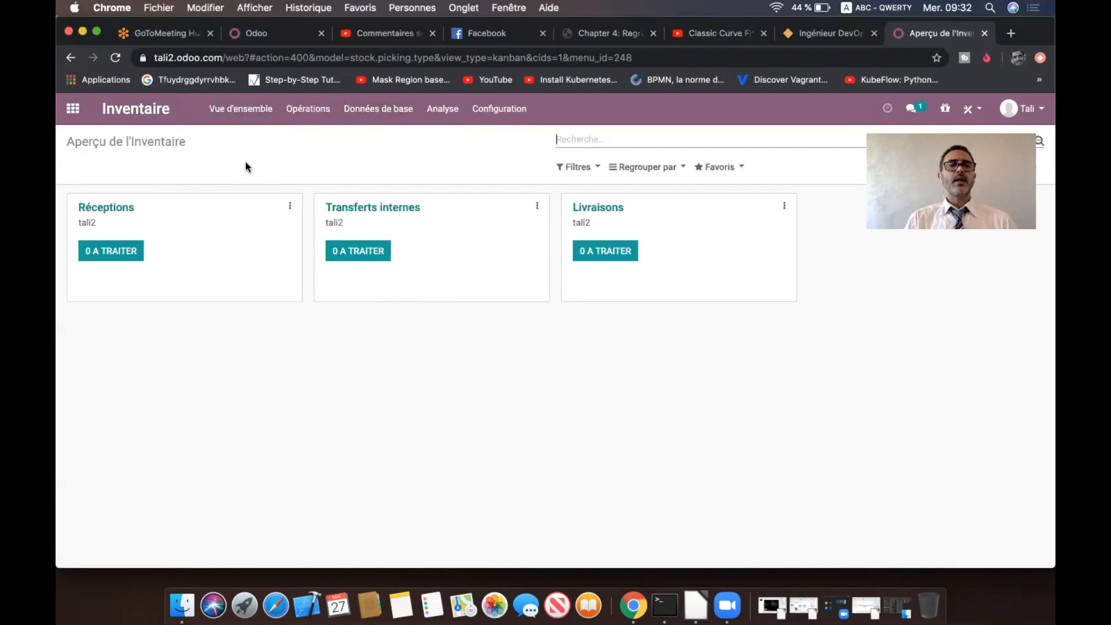
pyautogui.click(499, 116)
pyautogui.click(508, 171)
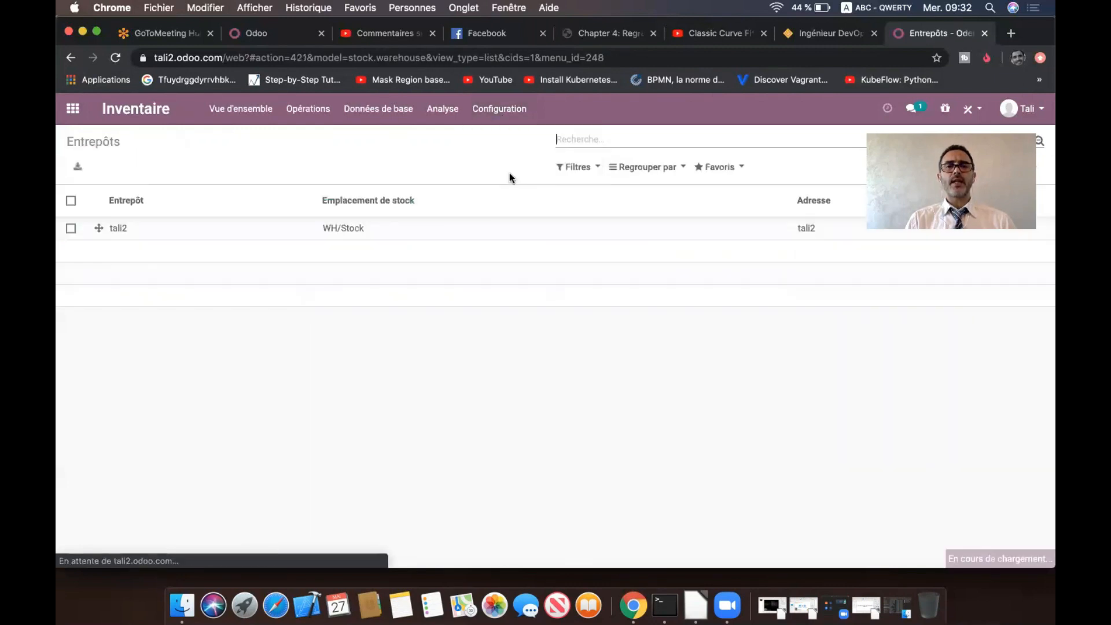
pyautogui.click(422, 235)
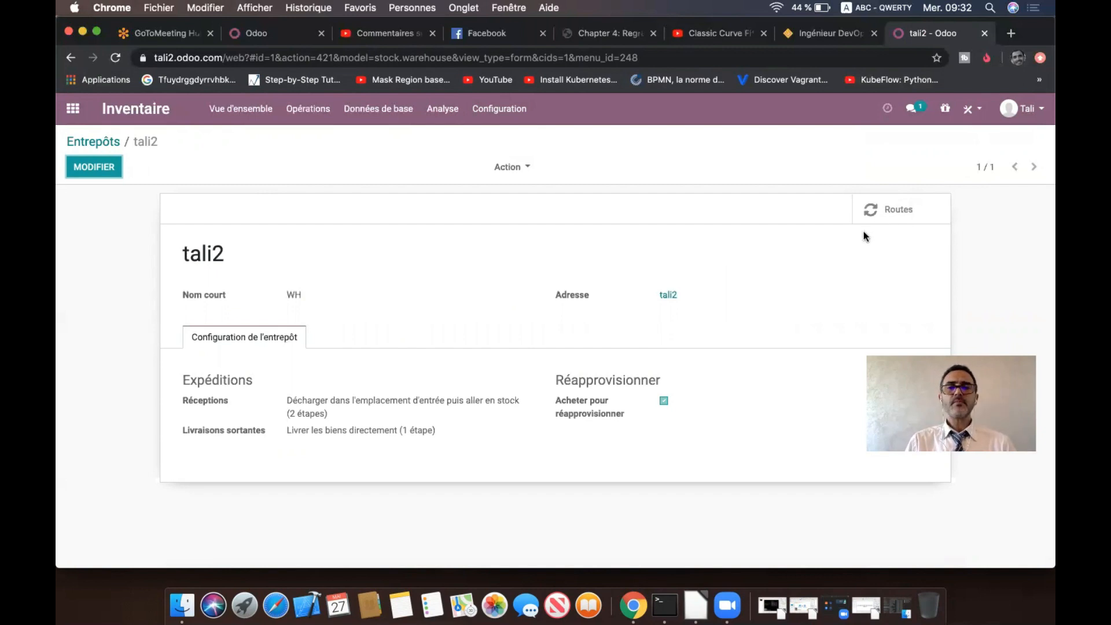
pyautogui.click(895, 211)
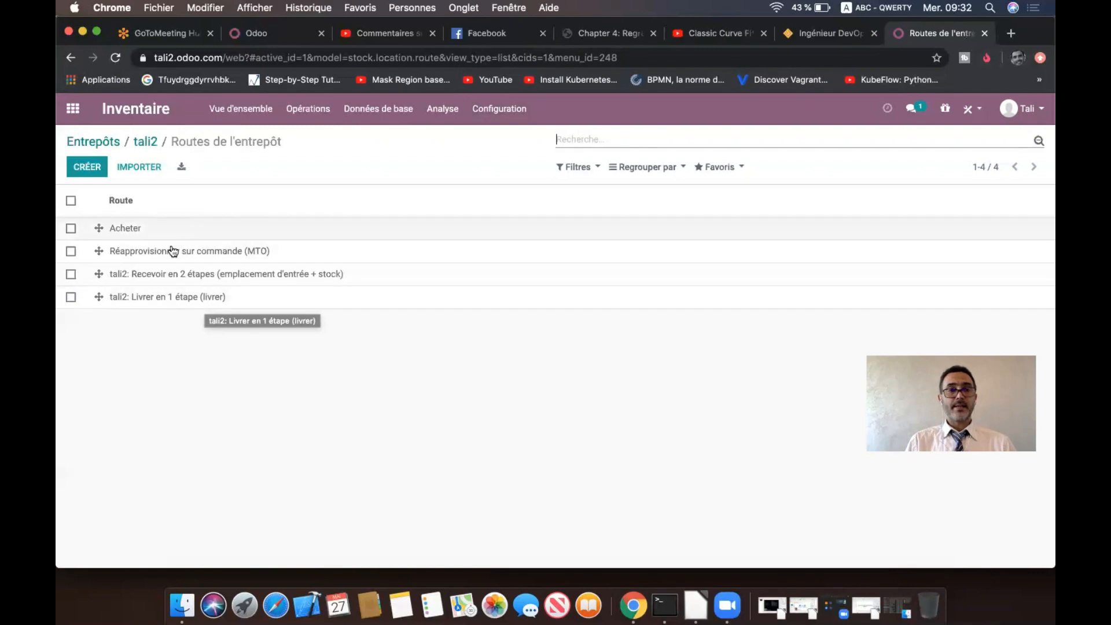
pyautogui.click(490, 119)
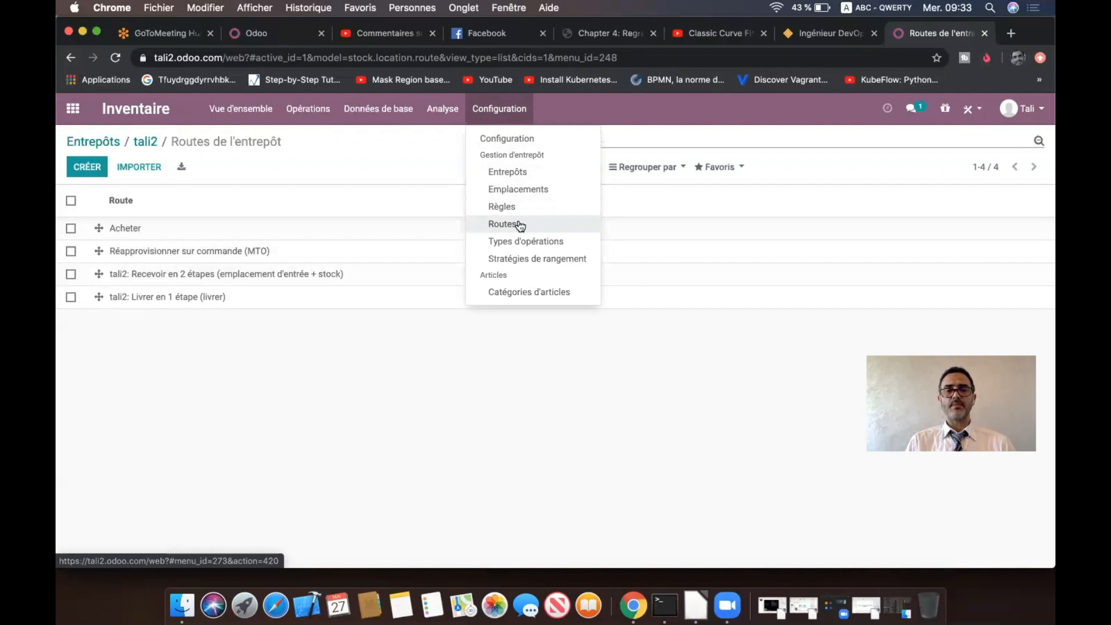
pyautogui.click(402, 346)
# Start a new article in the Inventaire master data and name it Table.
pyautogui.click(390, 120)
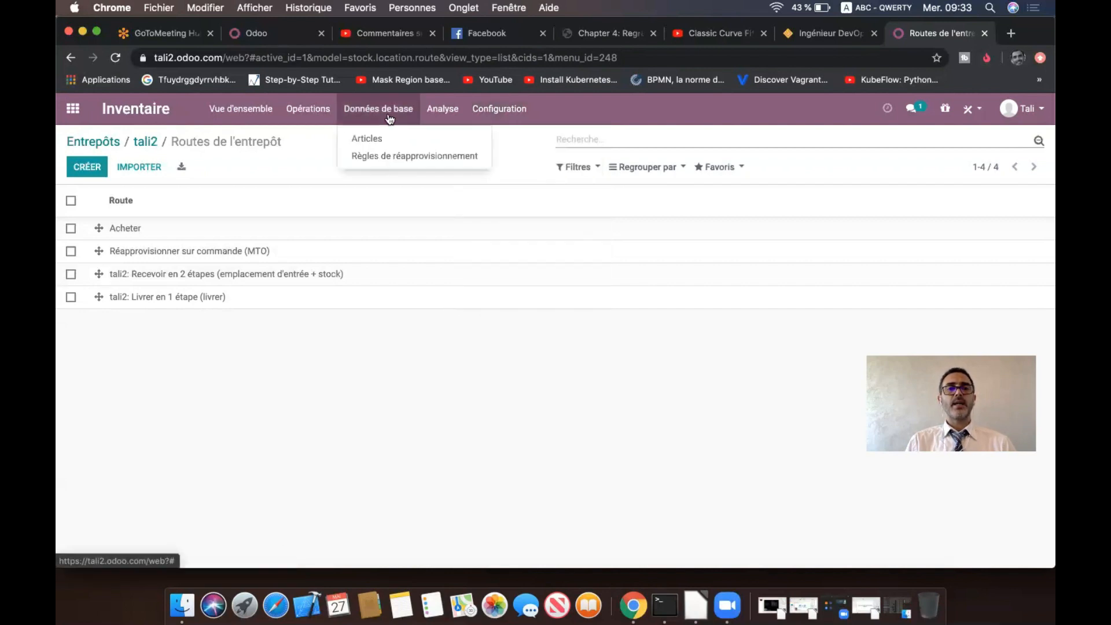
pyautogui.click(391, 142)
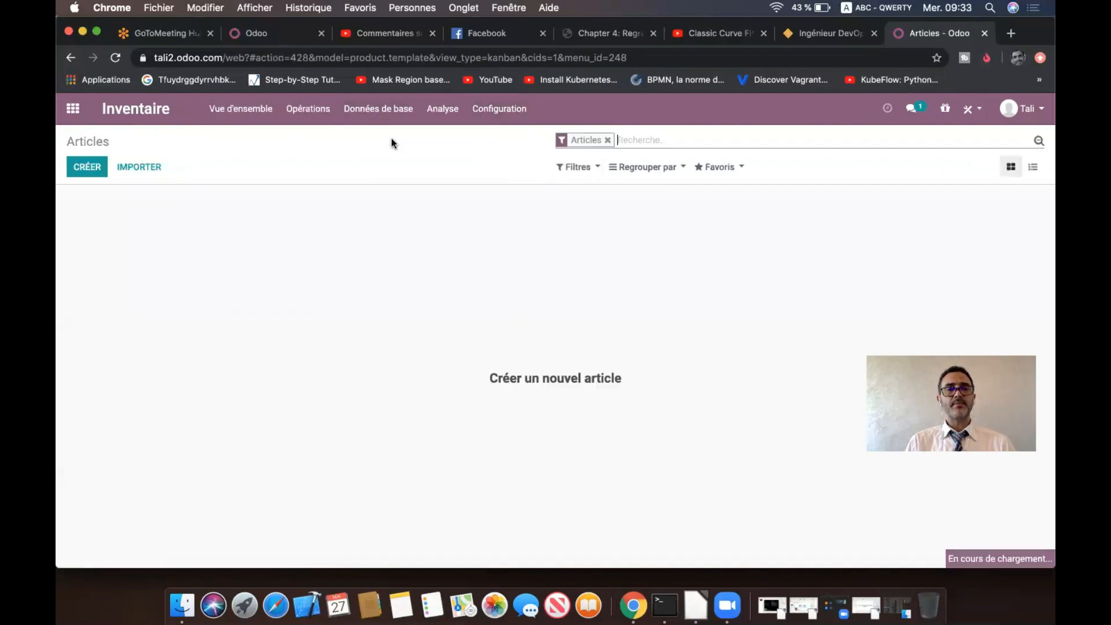
pyautogui.click(86, 169)
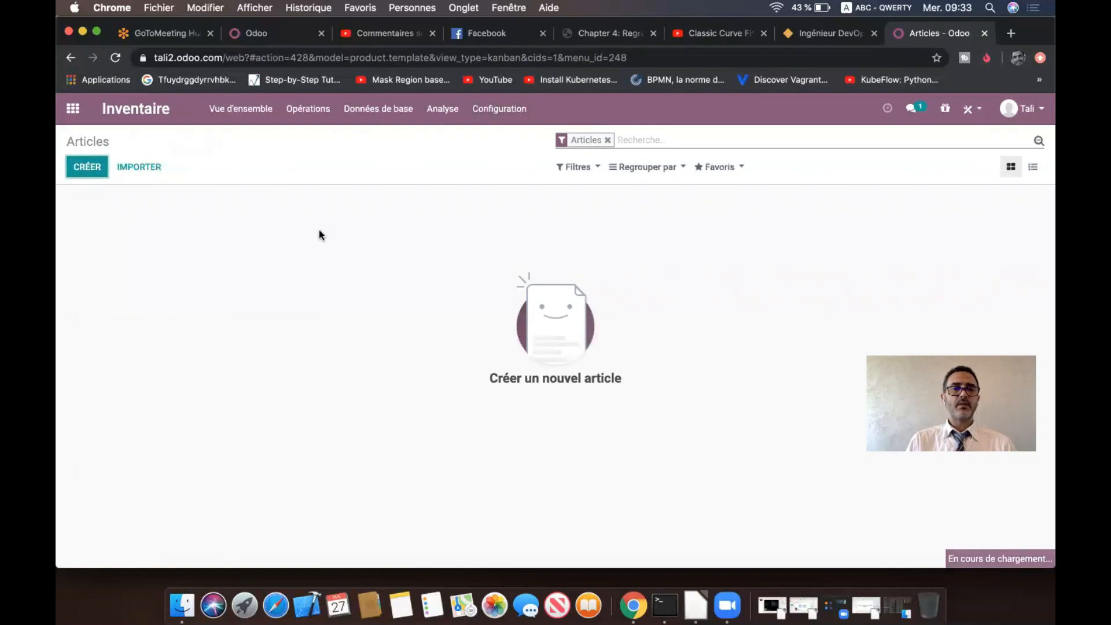
pyautogui.write('Table')
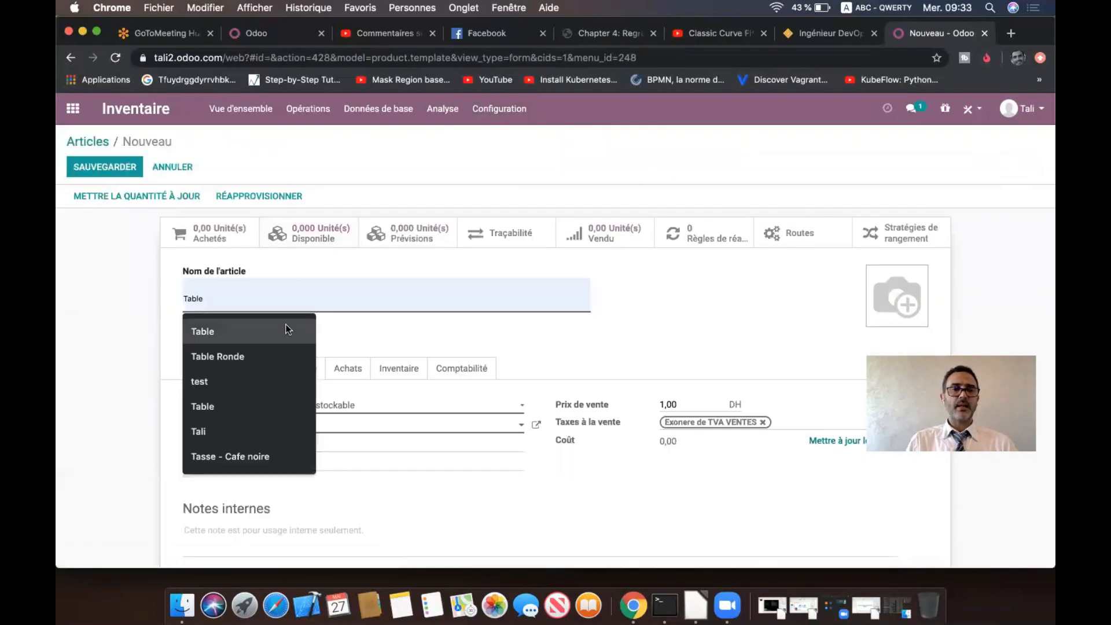
pyautogui.click(285, 330)
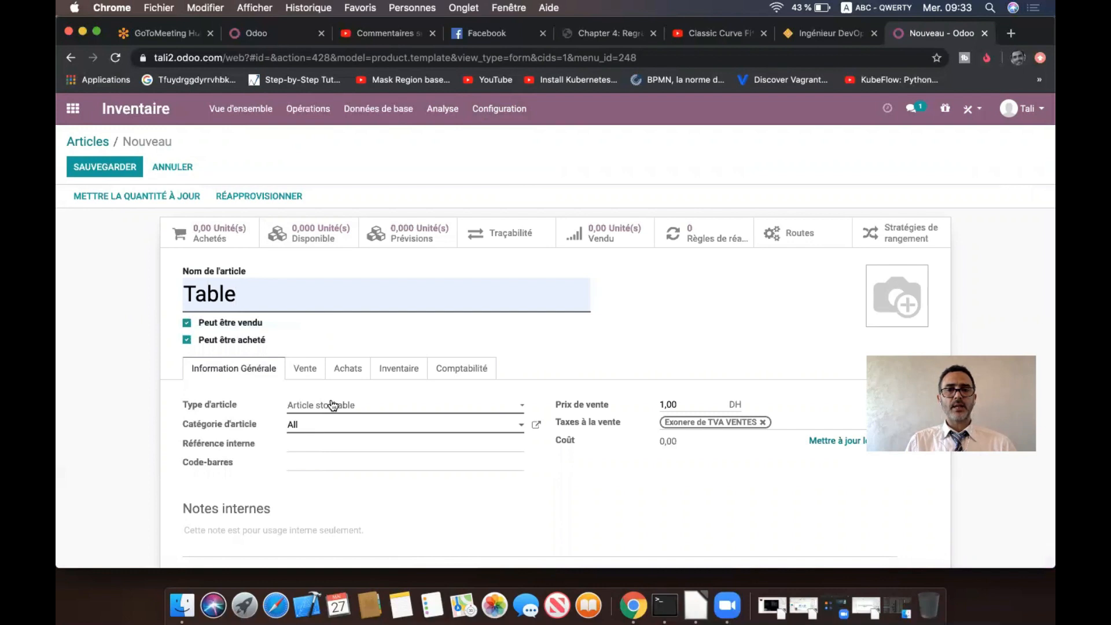
# Replace the article's sales tax with TVA 20% VENTES and its supplier tax with TVA 20% ACHATS.
pyautogui.click(763, 422)
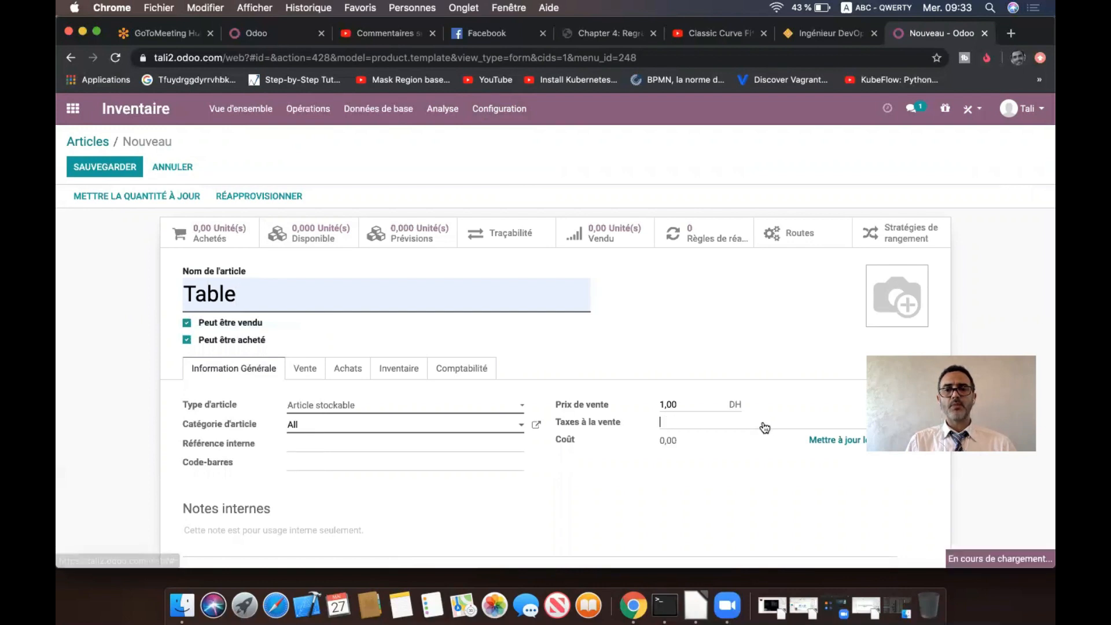
pyautogui.click(764, 428)
pyautogui.click(734, 453)
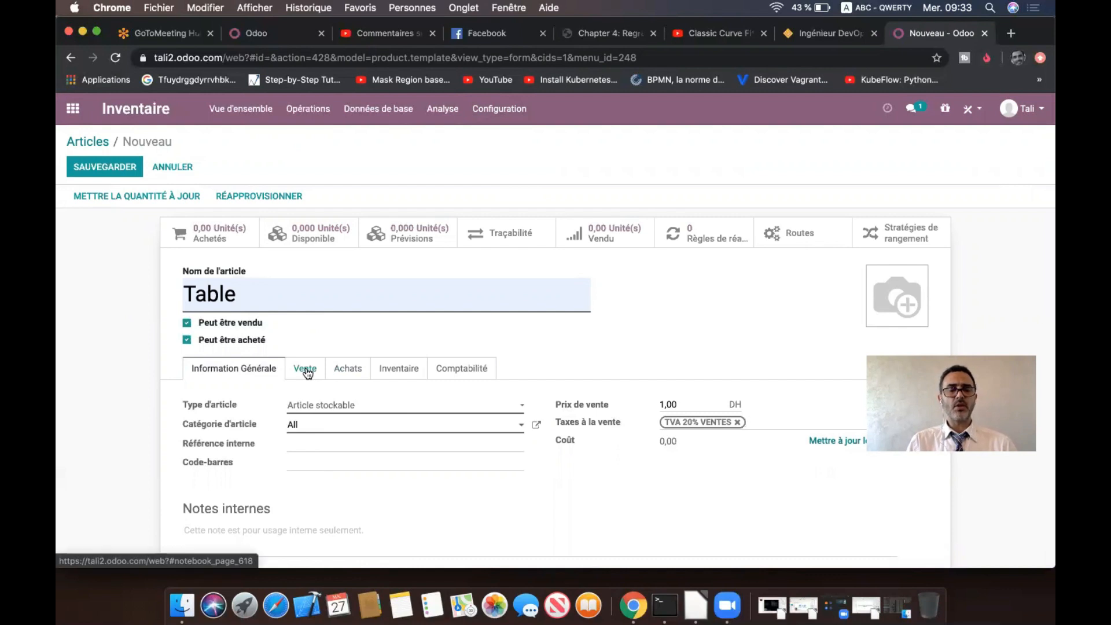
pyautogui.click(351, 370)
pyautogui.scroll(-3, 363, 463)
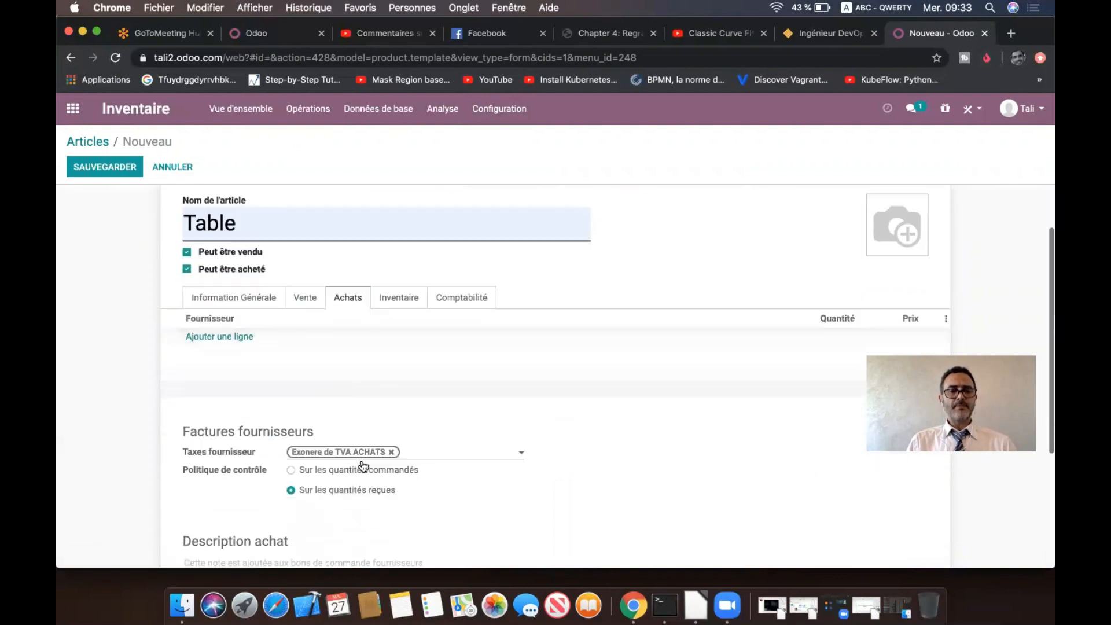
pyautogui.click(393, 406)
pyautogui.click(392, 409)
pyautogui.click(412, 444)
pyautogui.scroll(3, 397, 388)
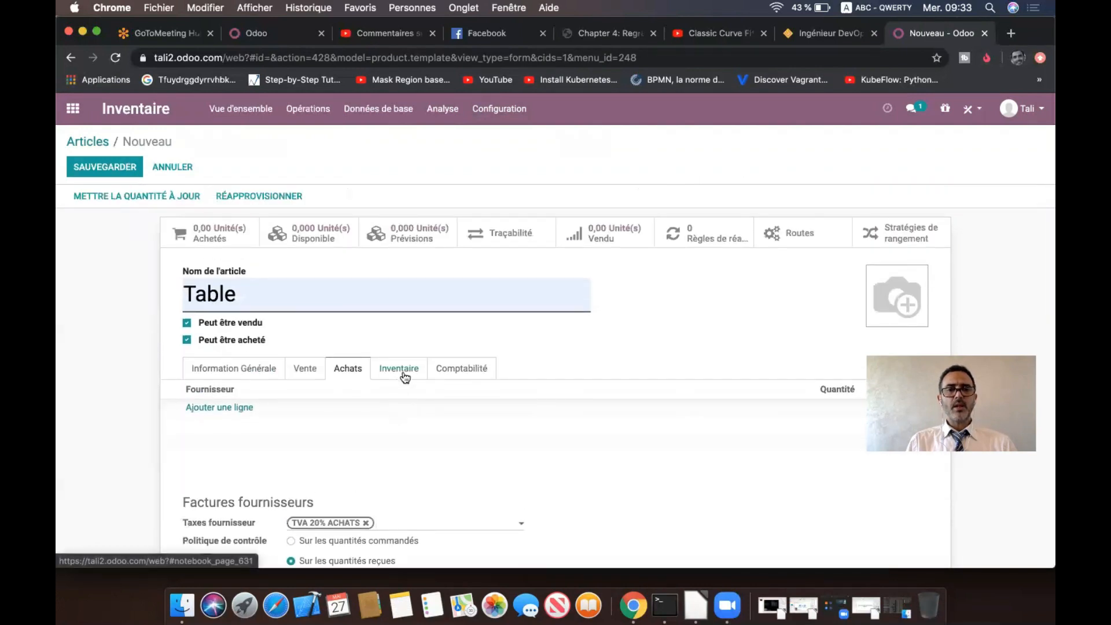
# Check the article's inventory routes and set its Compte de revenus to 711100 Ventes de marchandises au Maroc.
pyautogui.click(400, 373)
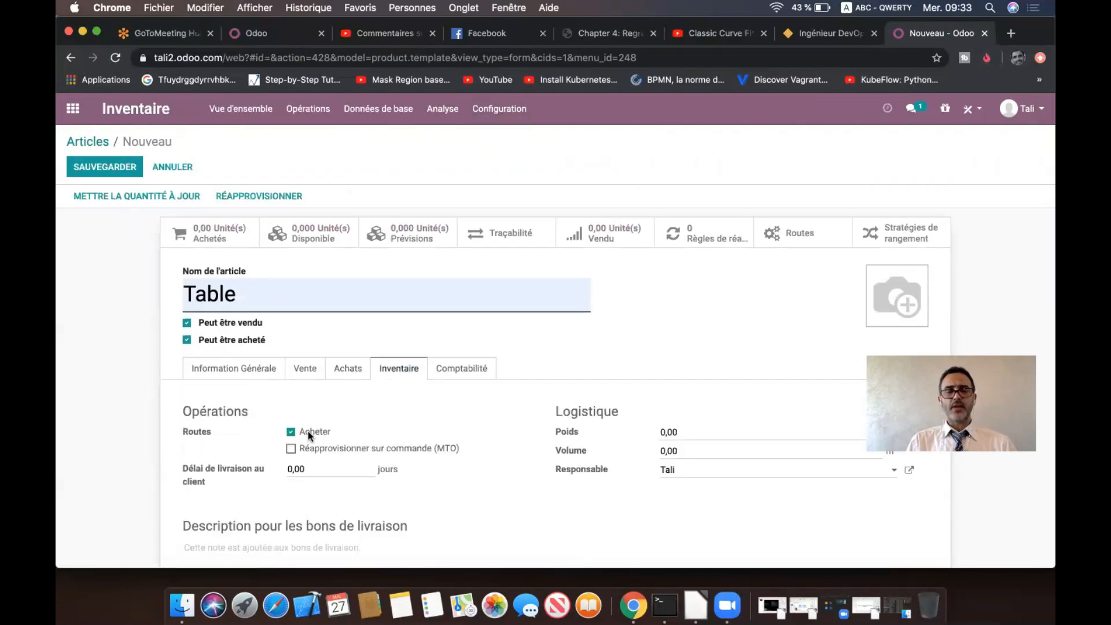
pyautogui.click(462, 369)
pyautogui.click(387, 431)
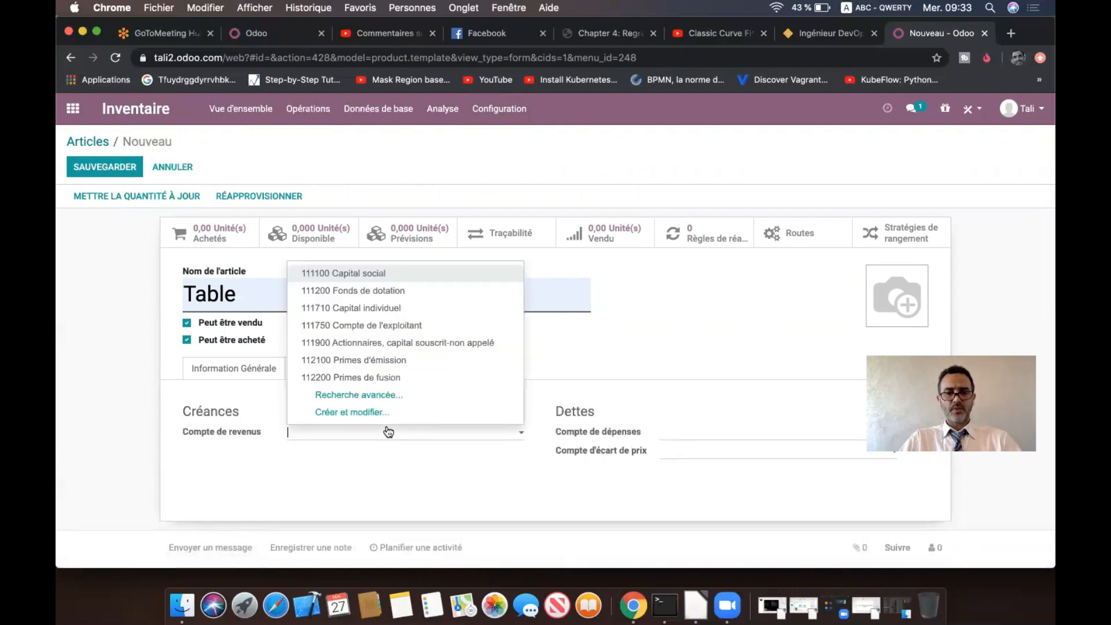
pyautogui.write('71')
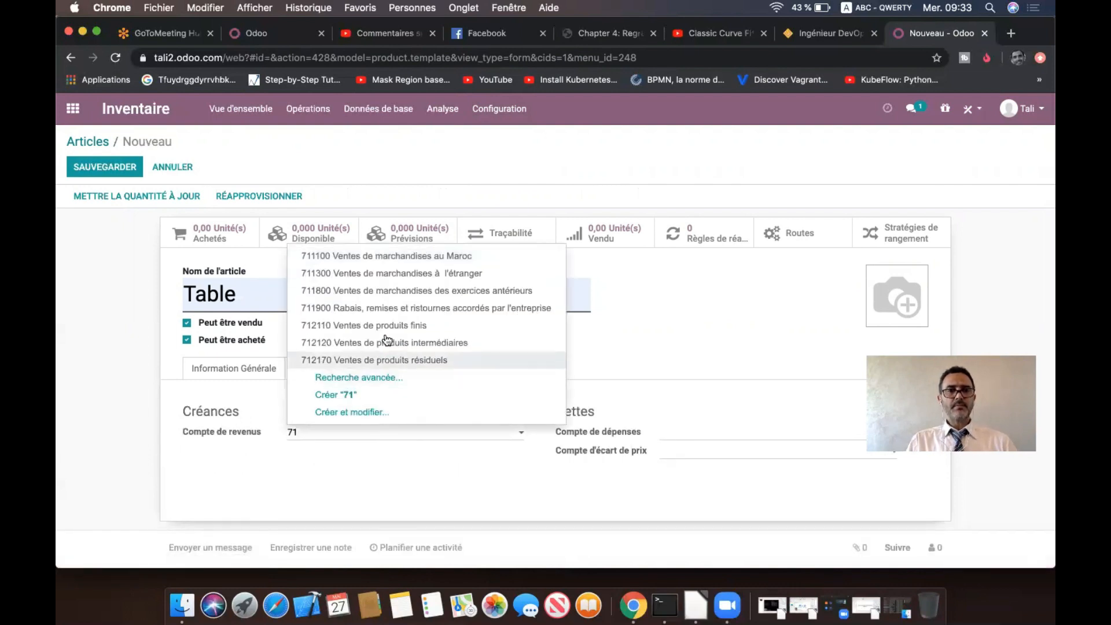
pyautogui.click(393, 255)
# Set the article's Compte de dépenses to 611100 Achats de marchandises "groupe A" and save the article.
pyautogui.click(715, 440)
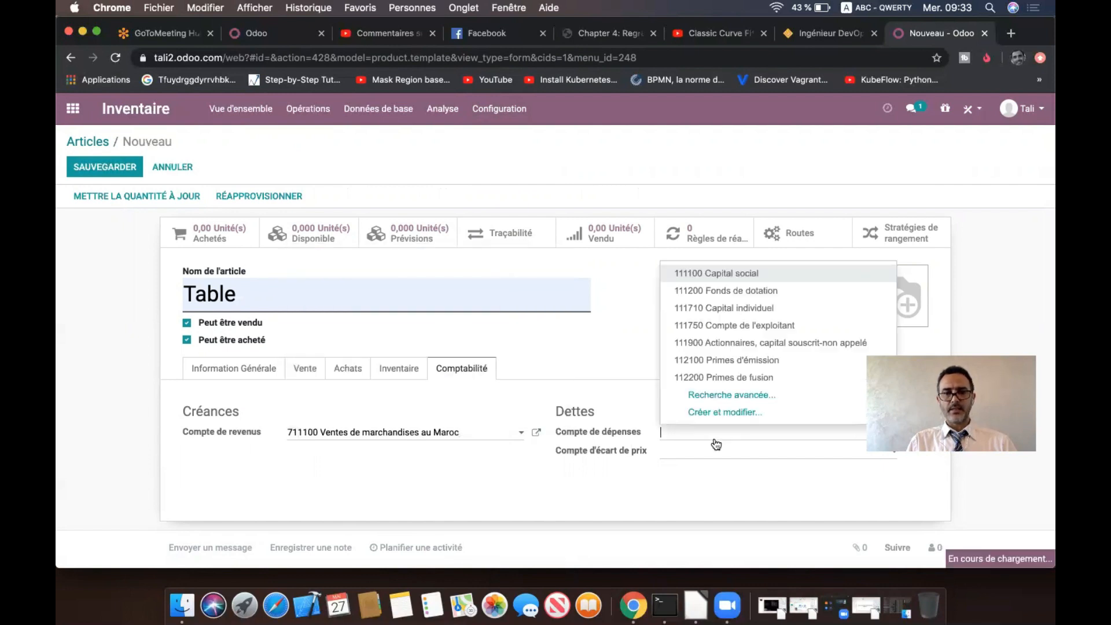
pyautogui.write('61')
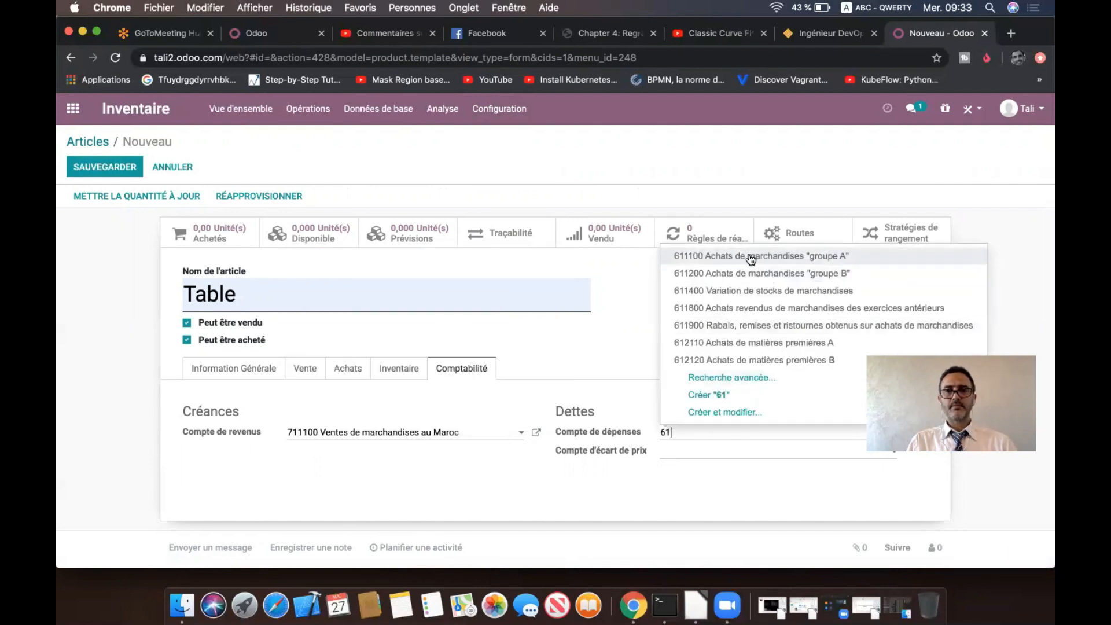
pyautogui.click(749, 255)
pyautogui.click(116, 165)
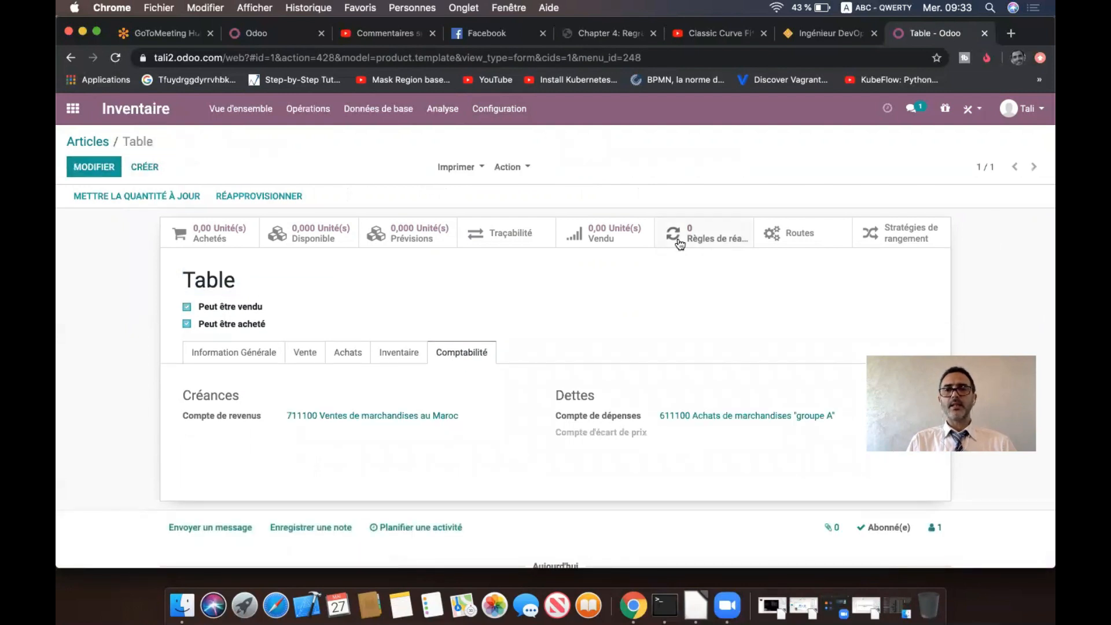
# Create and save a replenishment rule for Table with minimum quantity 5 and maximum quantity 10, and return to the article.
pyautogui.click(713, 230)
pyautogui.click(108, 168)
pyautogui.click(318, 316)
pyautogui.write('5')
pyautogui.click(317, 328)
pyautogui.write('10')
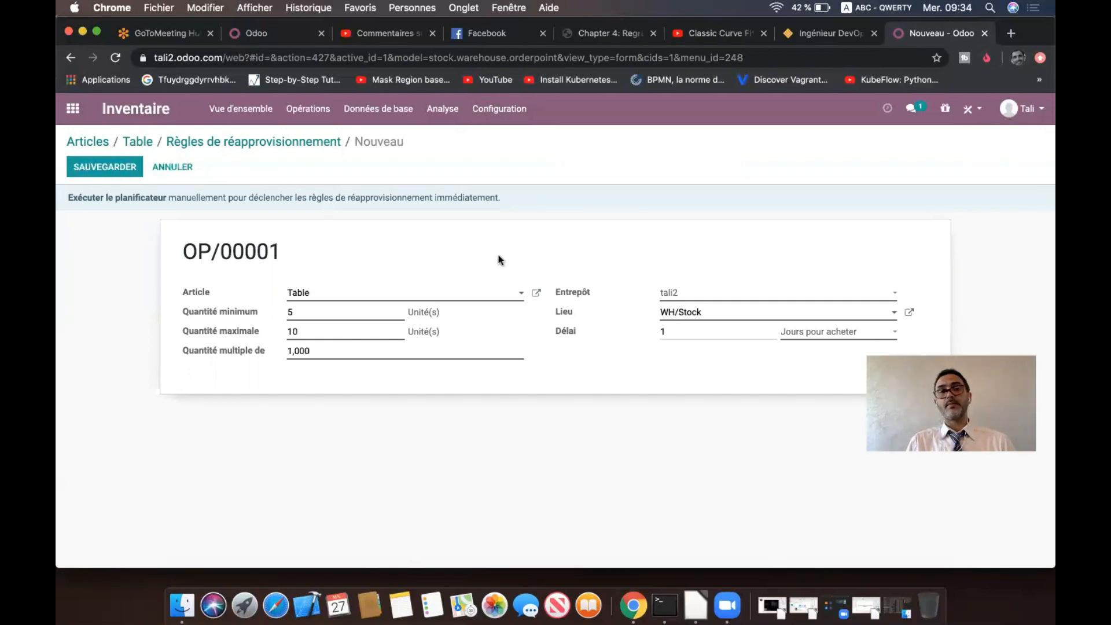
pyautogui.click(700, 296)
pyautogui.click(700, 295)
pyautogui.click(106, 169)
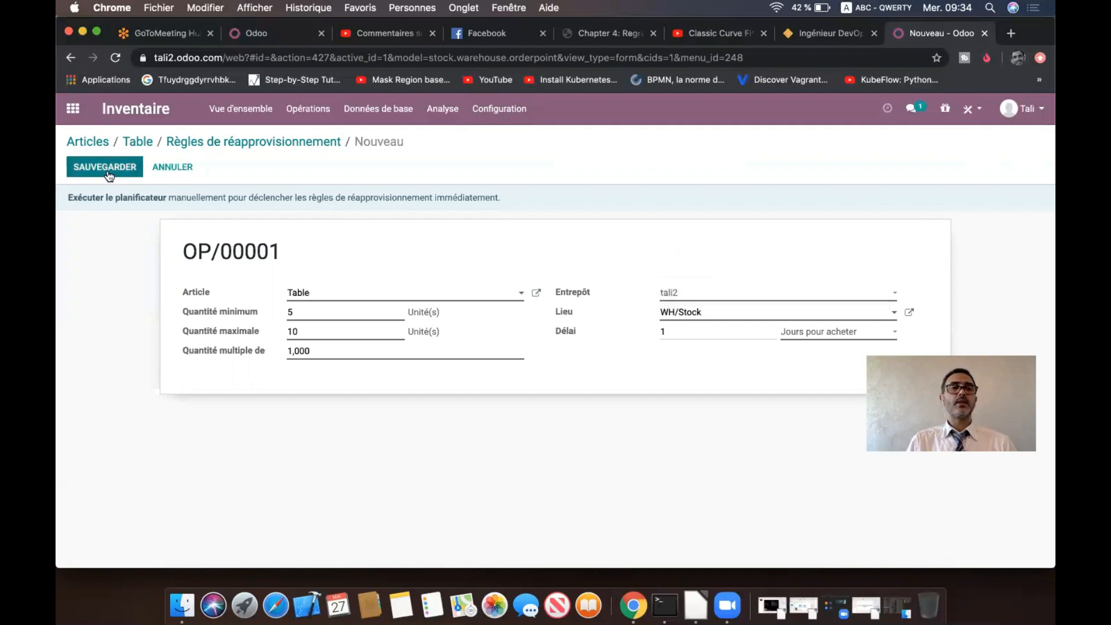
pyautogui.click(139, 142)
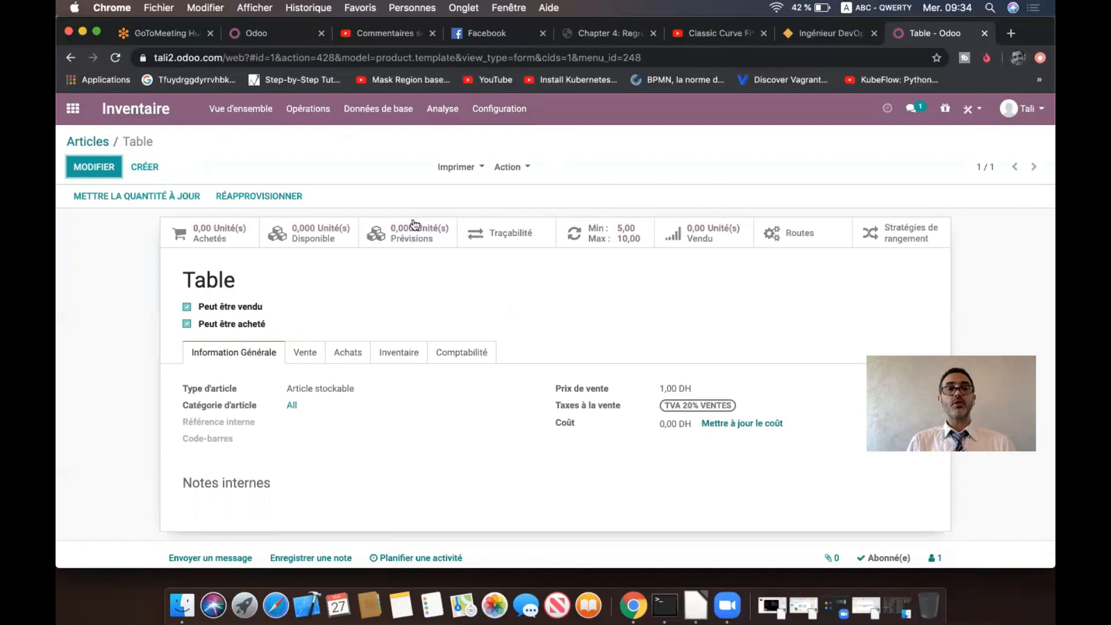
# Launch the inventory scheduler to trigger the replenishment rules.
pyautogui.click(308, 109)
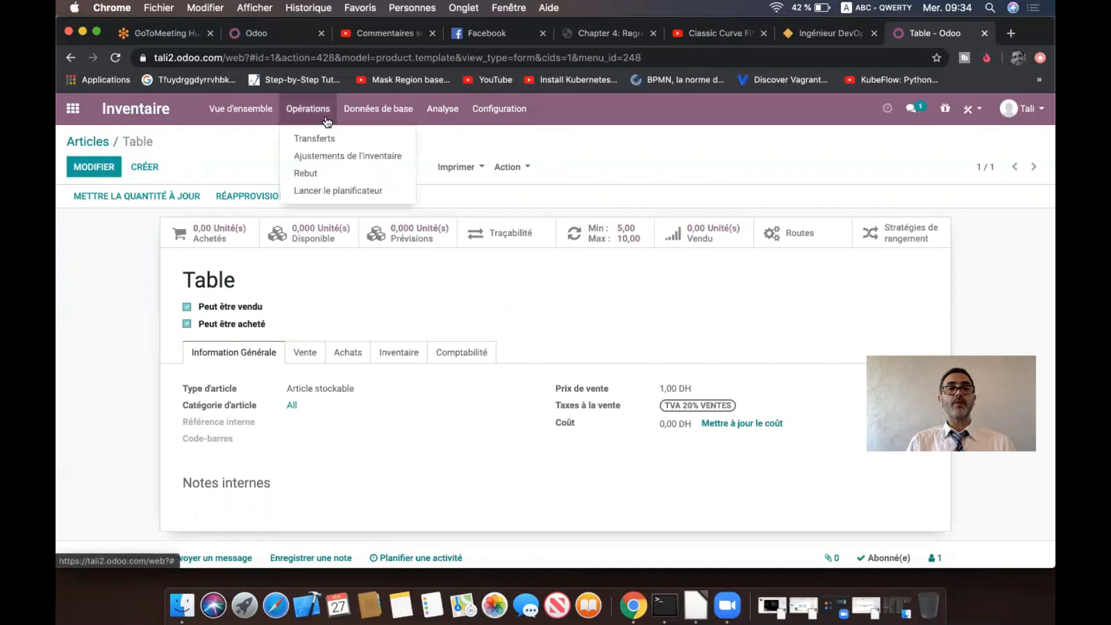
pyautogui.click(350, 191)
pyautogui.click(323, 218)
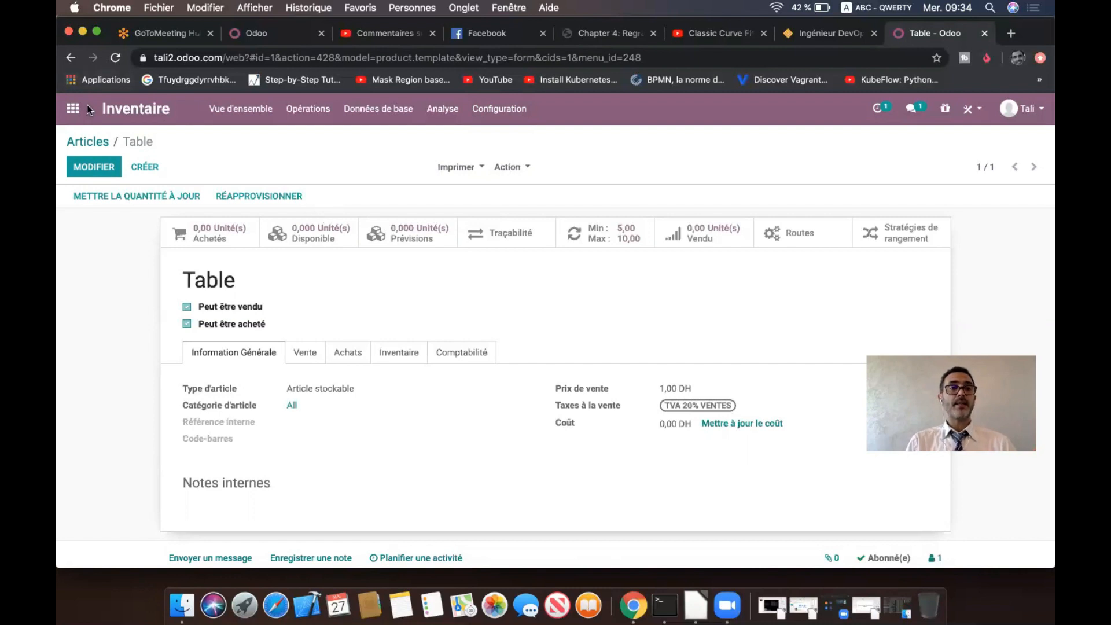
# Check the Demandes de prix list in Achats and read the planned activity on the Table article.
pyautogui.click(72, 109)
pyautogui.click(494, 229)
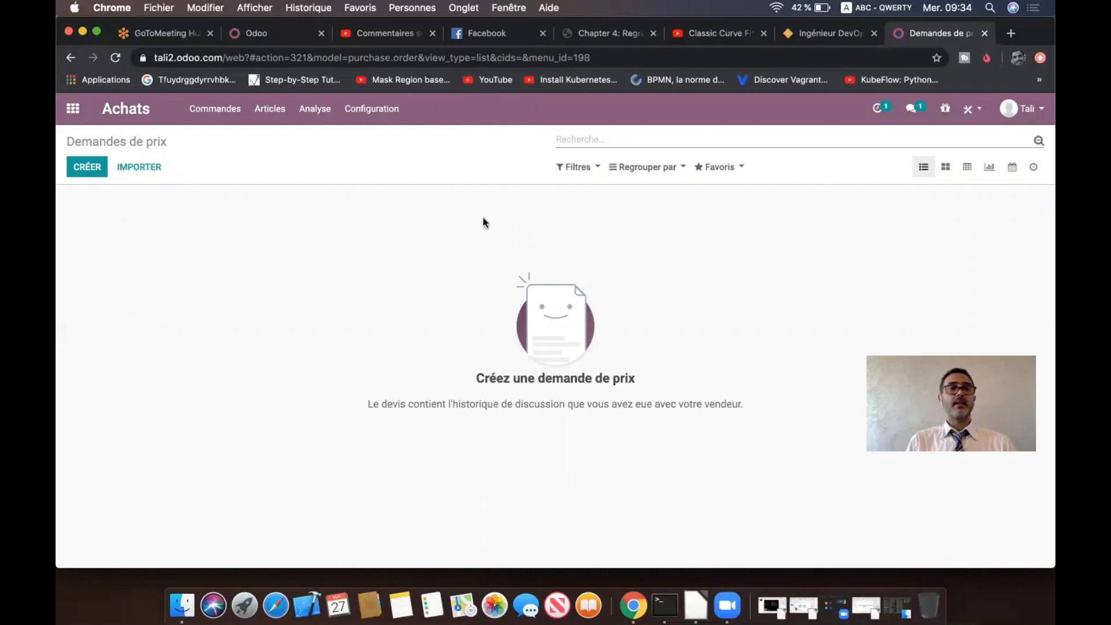
pyautogui.click(264, 111)
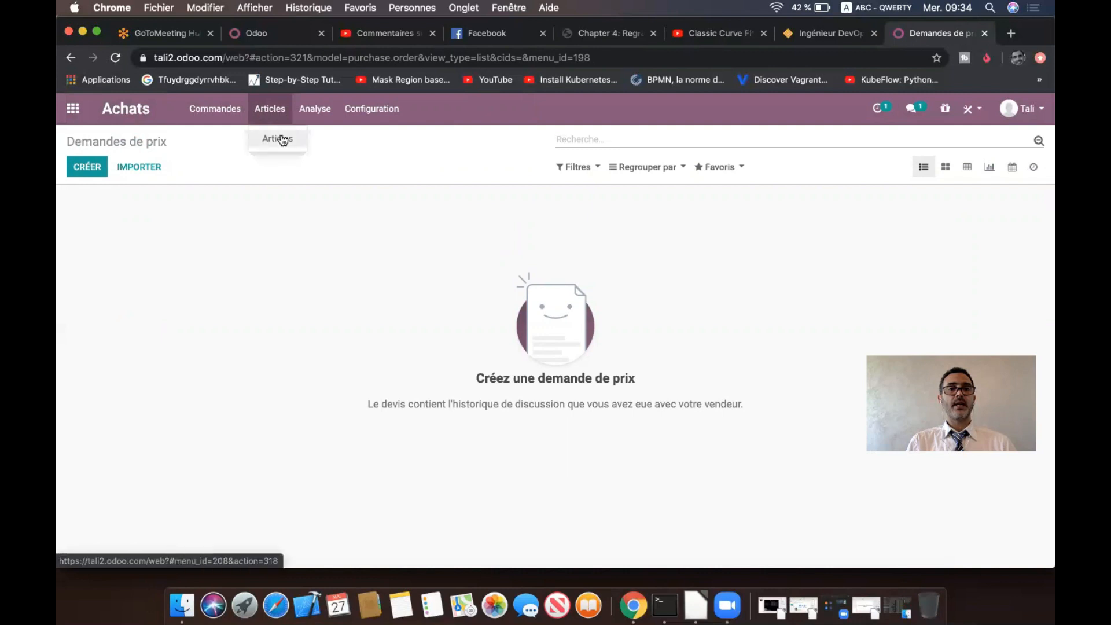
pyautogui.click(282, 137)
pyautogui.click(243, 216)
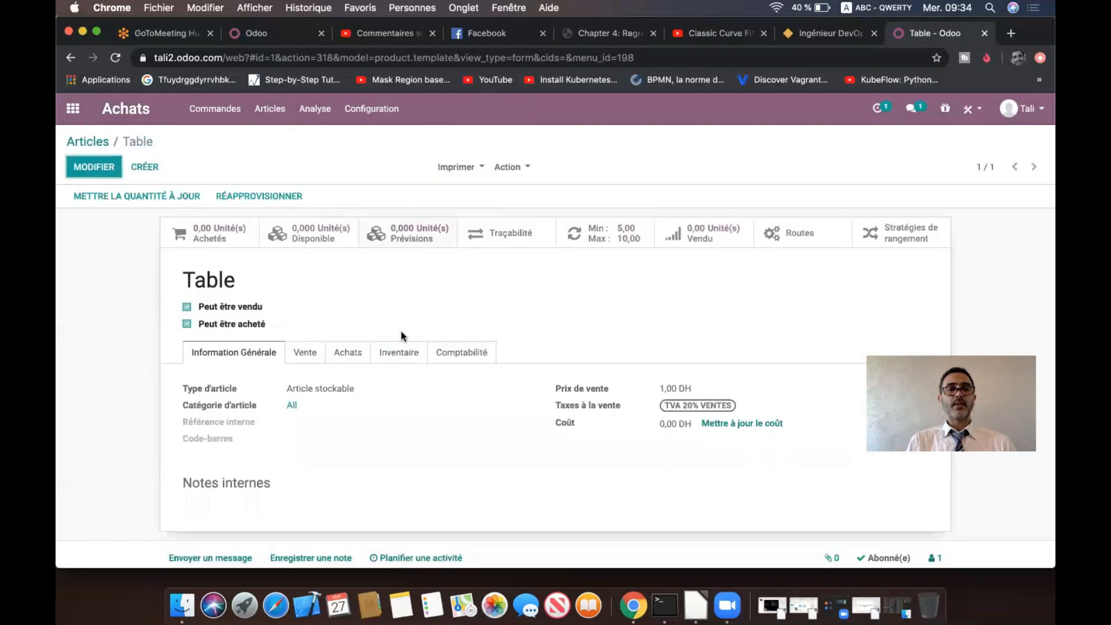
pyautogui.scroll(-4, 399, 368)
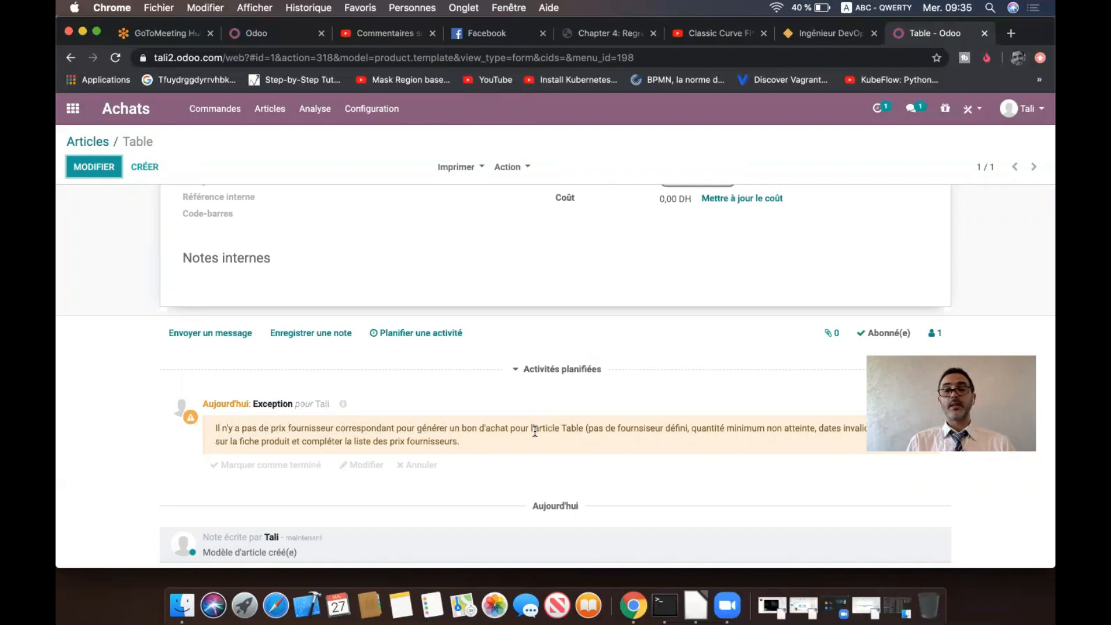
pyautogui.scroll(5, 452, 401)
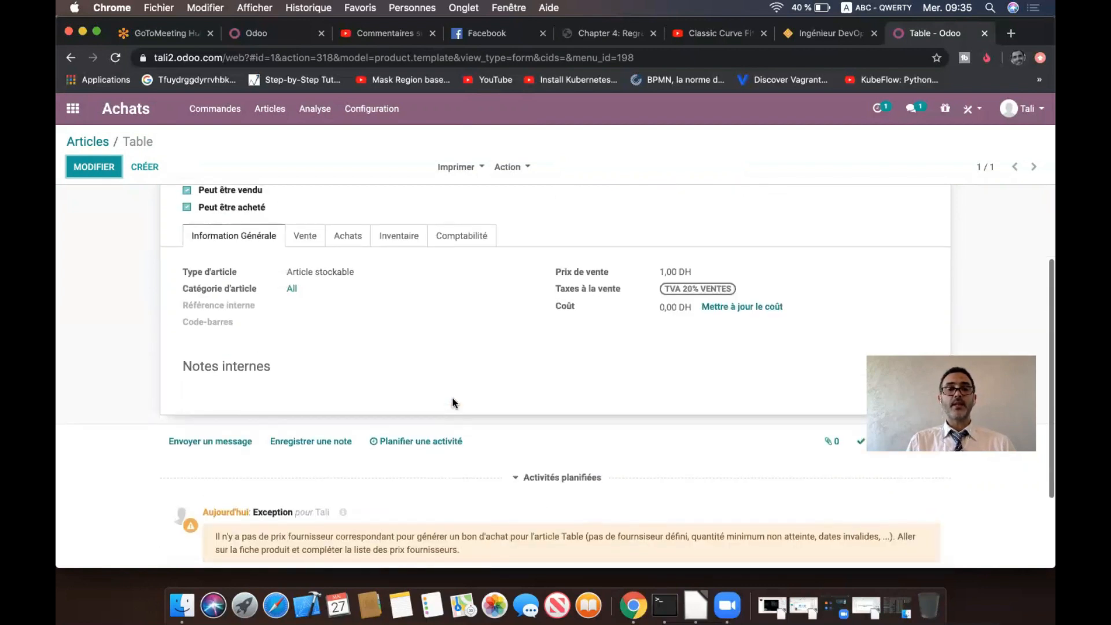
# Add a newly created supplier, Casa, to the Table article's purchasing information and save the article.
pyautogui.click(94, 167)
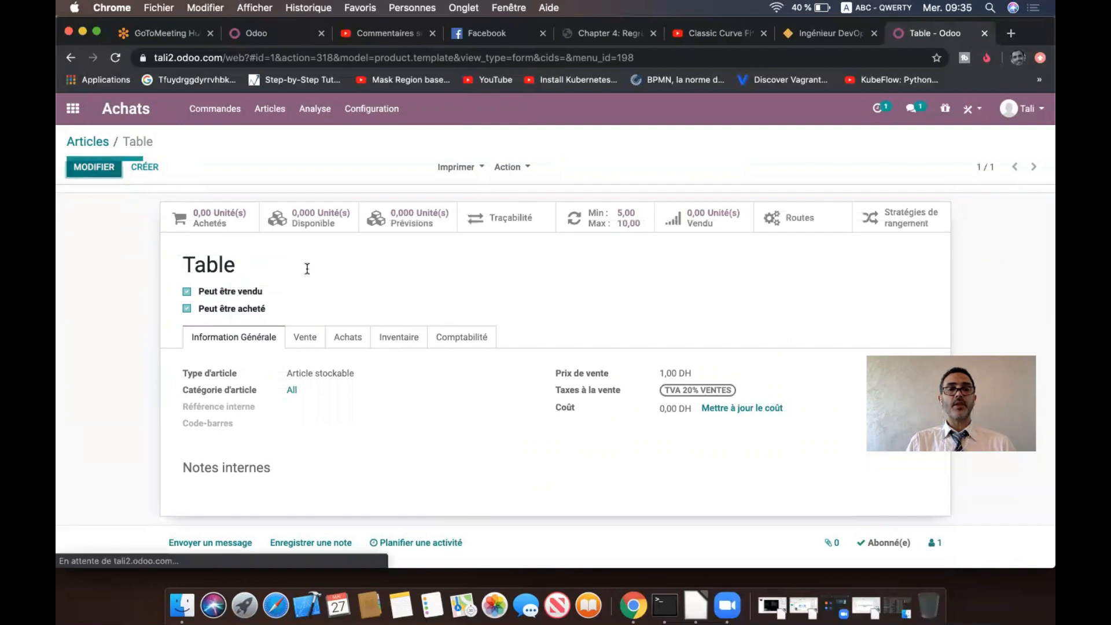
pyautogui.click(348, 355)
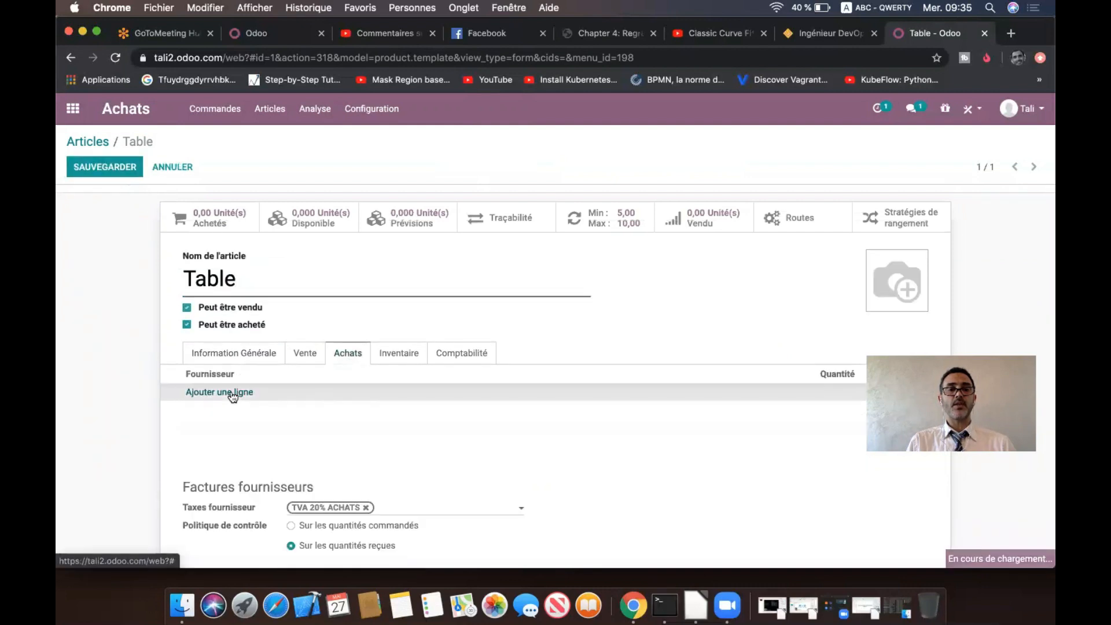
pyautogui.click(231, 392)
pyautogui.write('Cqsq')
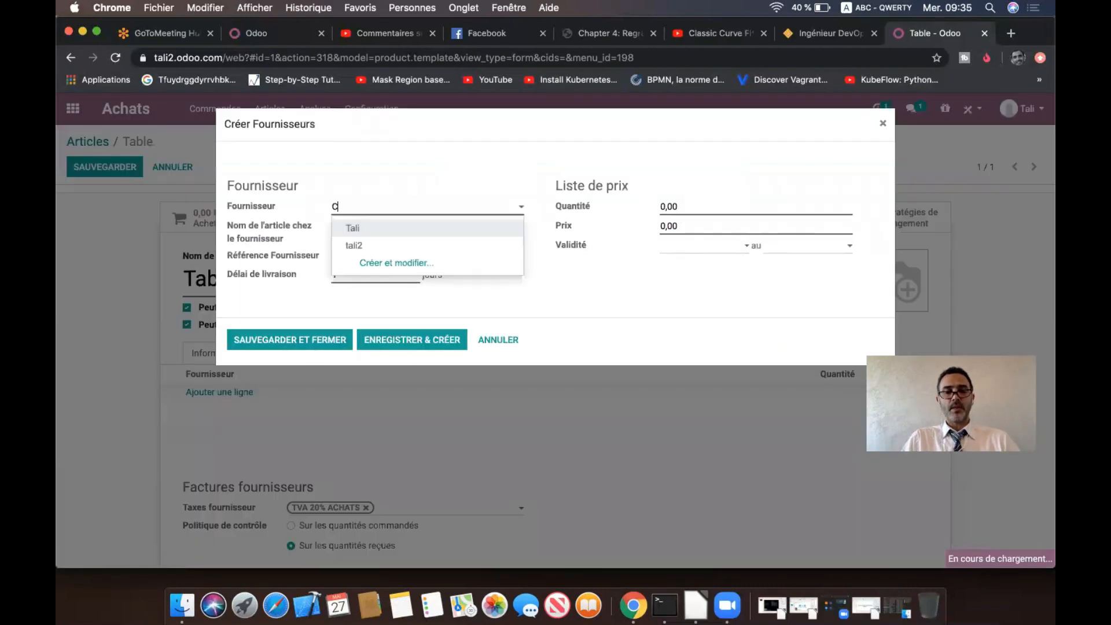
pyautogui.press('BackSpace')
pyautogui.press('BackSpace')
pyautogui.press('BackSpace')
pyautogui.write('a')
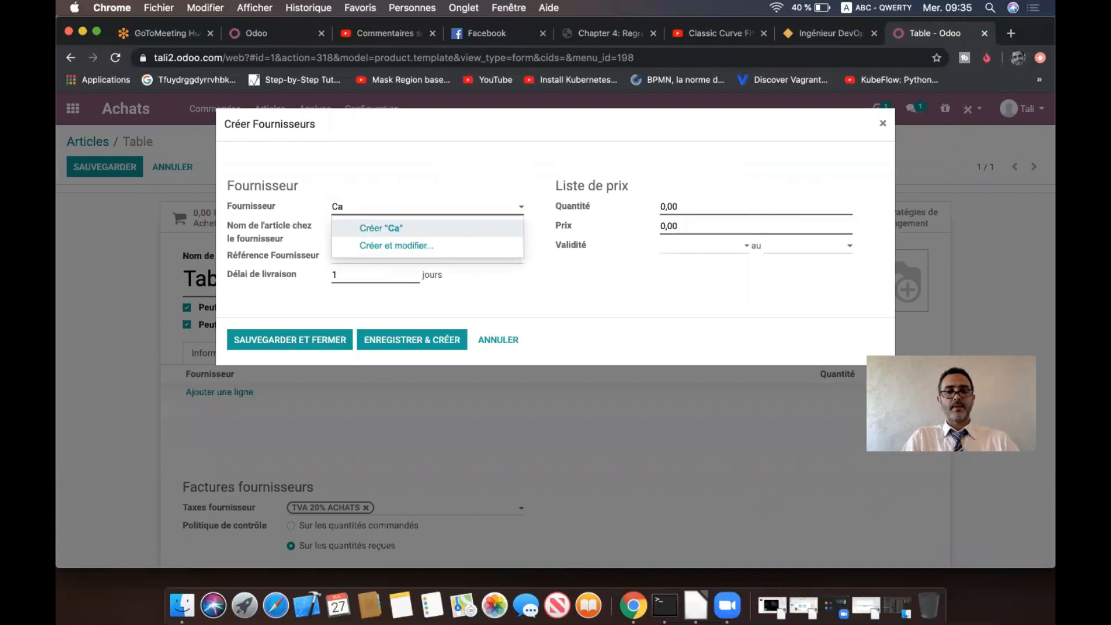
pyautogui.write('sa')
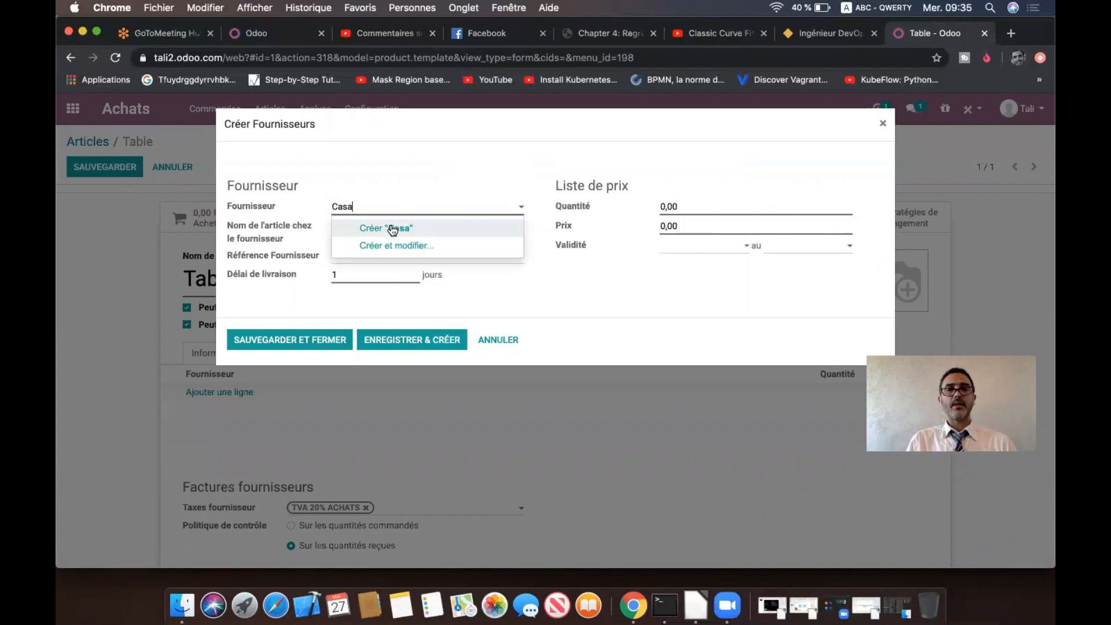
pyautogui.click(392, 229)
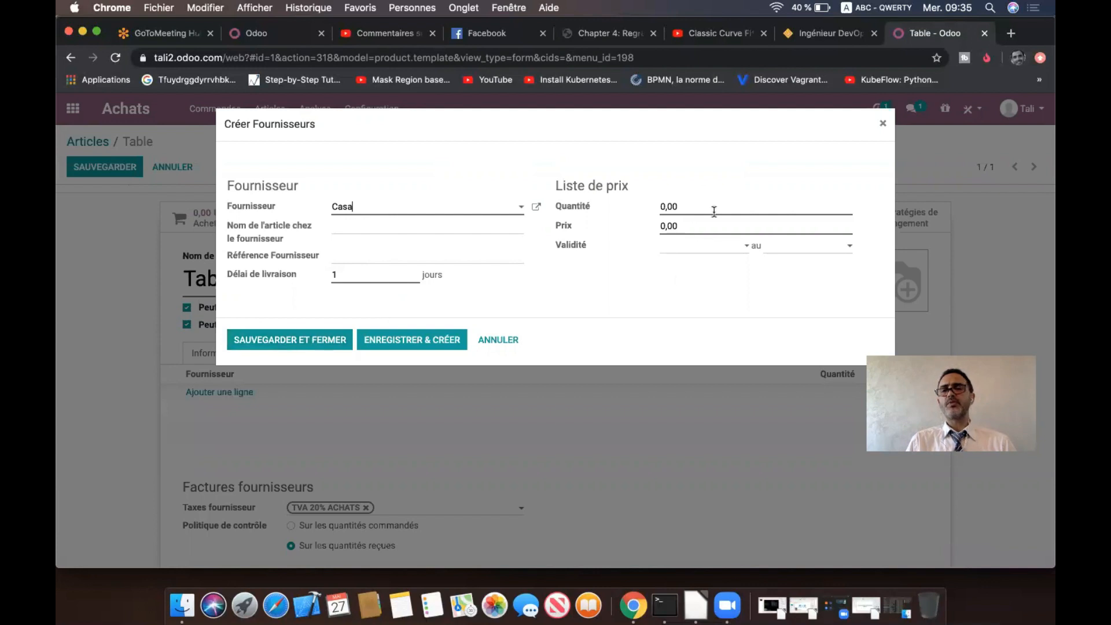
pyautogui.click(308, 349)
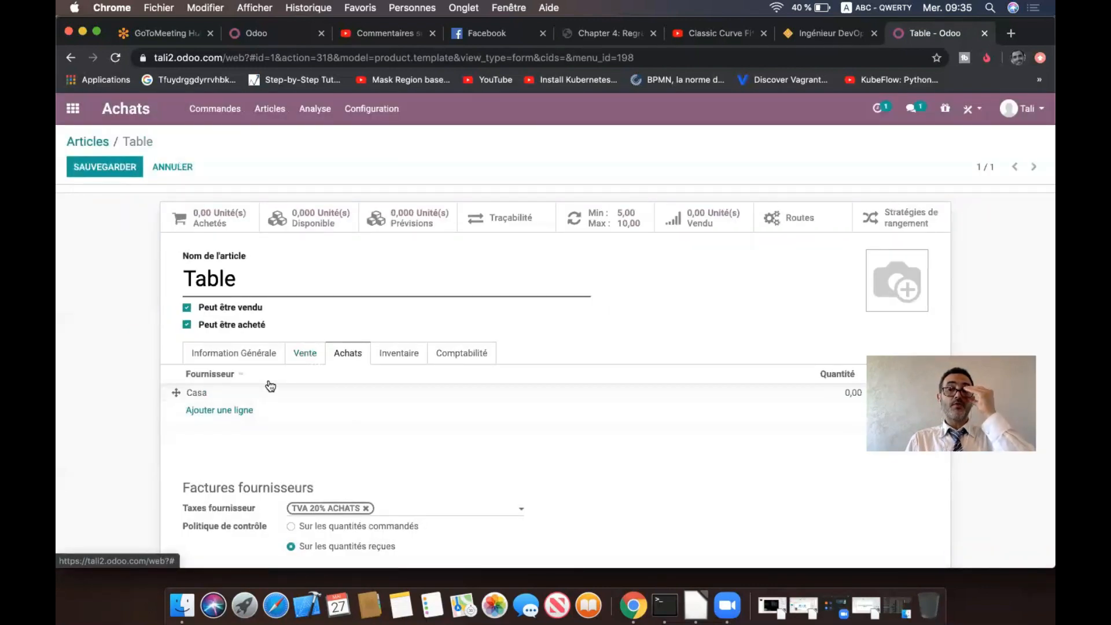
pyautogui.click(96, 166)
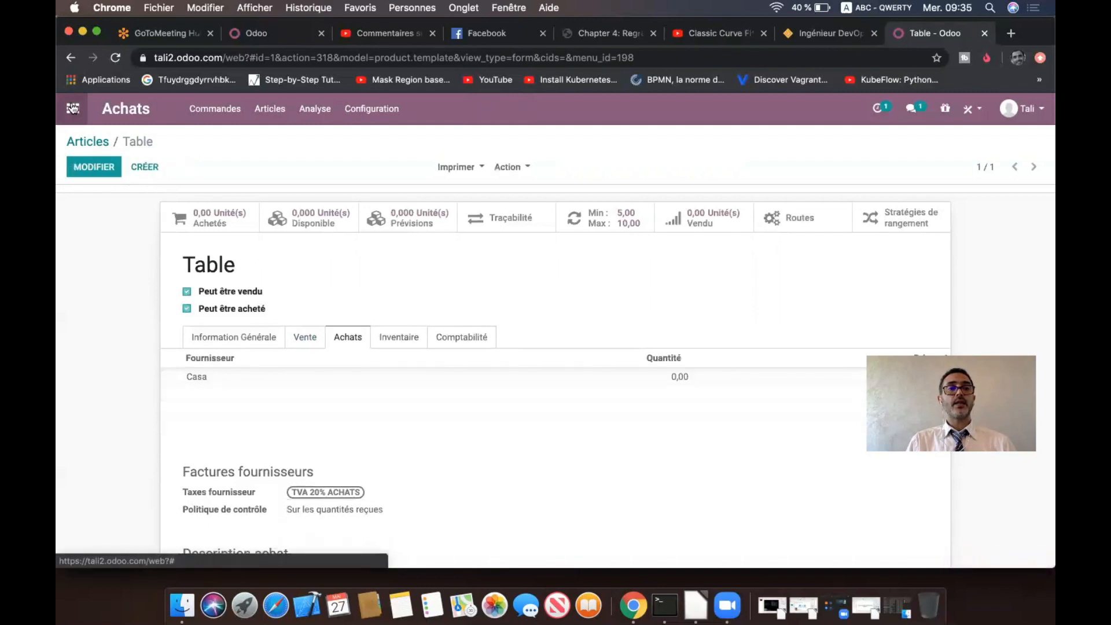
# Switch back to Inventaire and run the scheduler again.
pyautogui.click(73, 109)
pyautogui.click(605, 220)
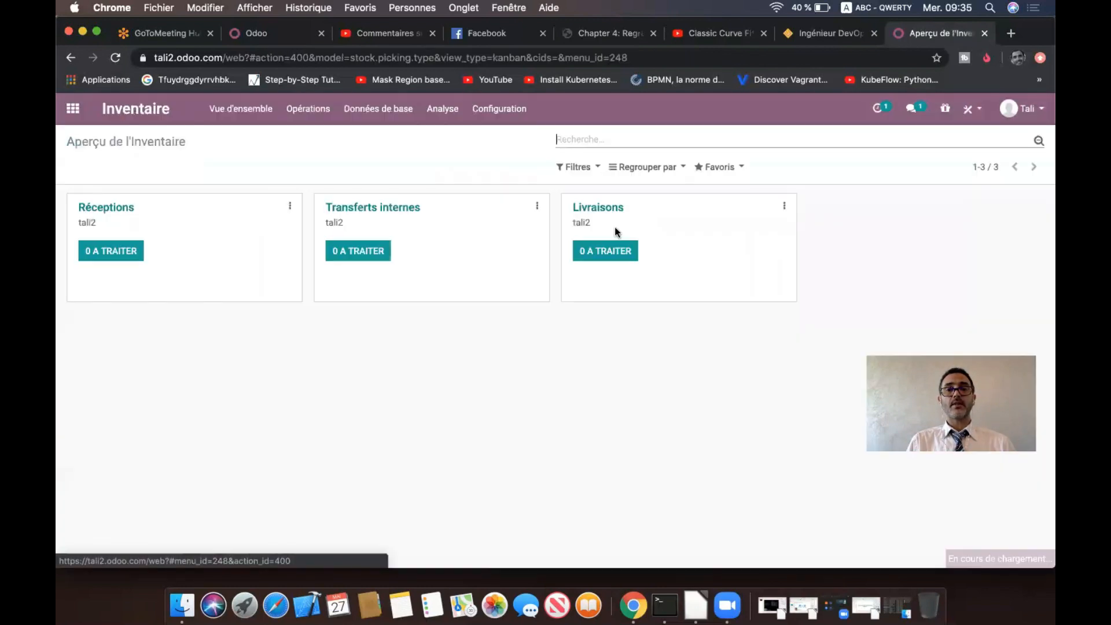
pyautogui.click(307, 109)
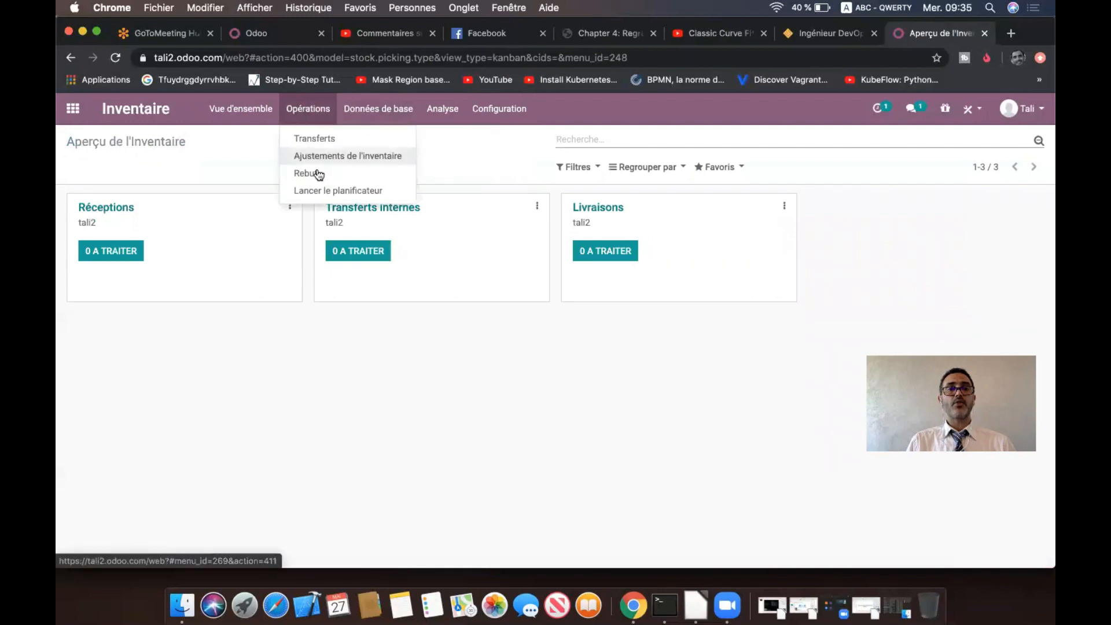
pyautogui.click(330, 191)
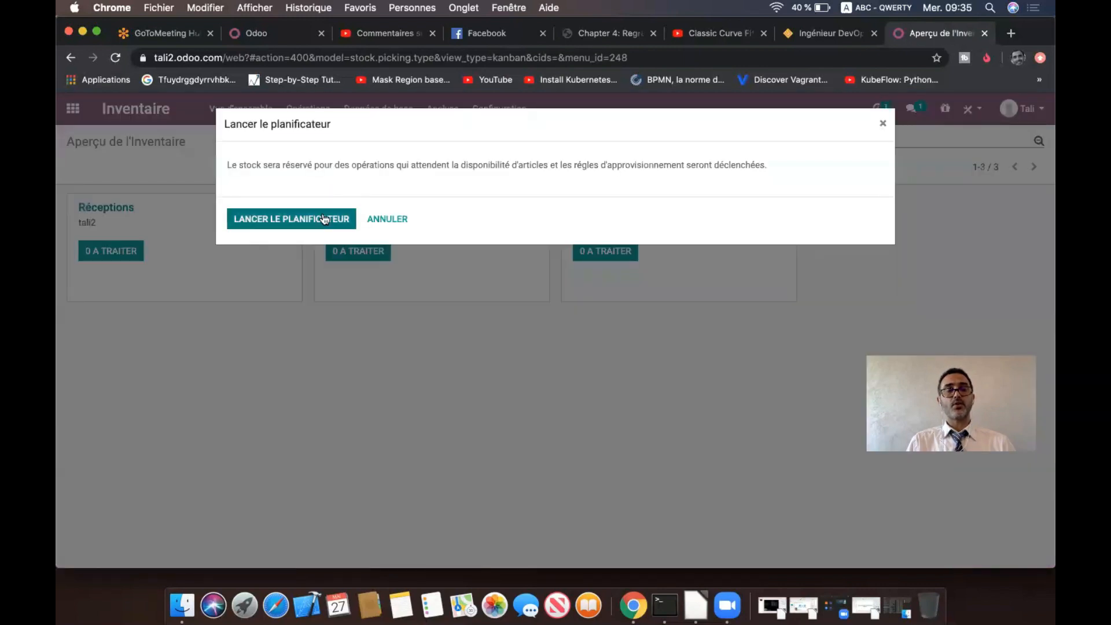
pyautogui.click(323, 217)
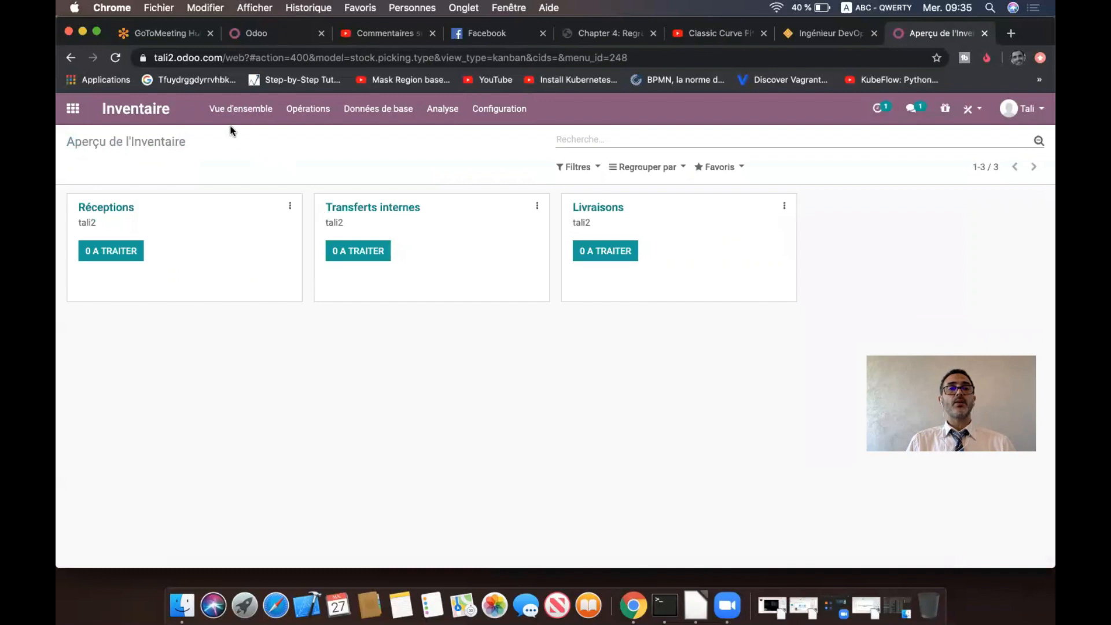
# Open the Casa price request P00001 in Achats and confirm it as a purchase order.
pyautogui.click(72, 109)
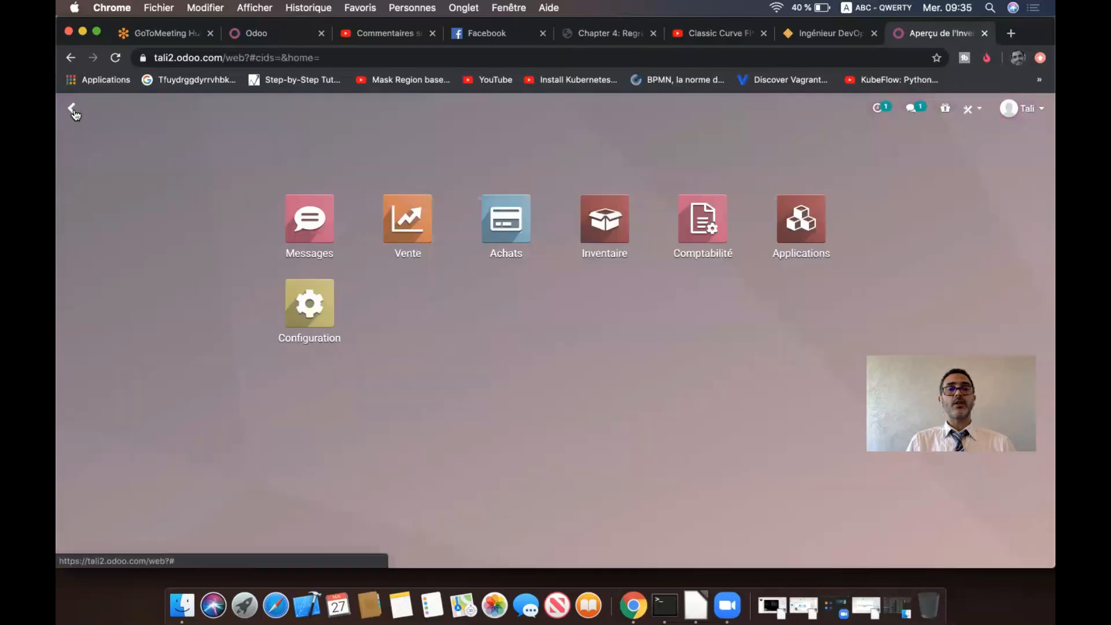
pyautogui.click(506, 225)
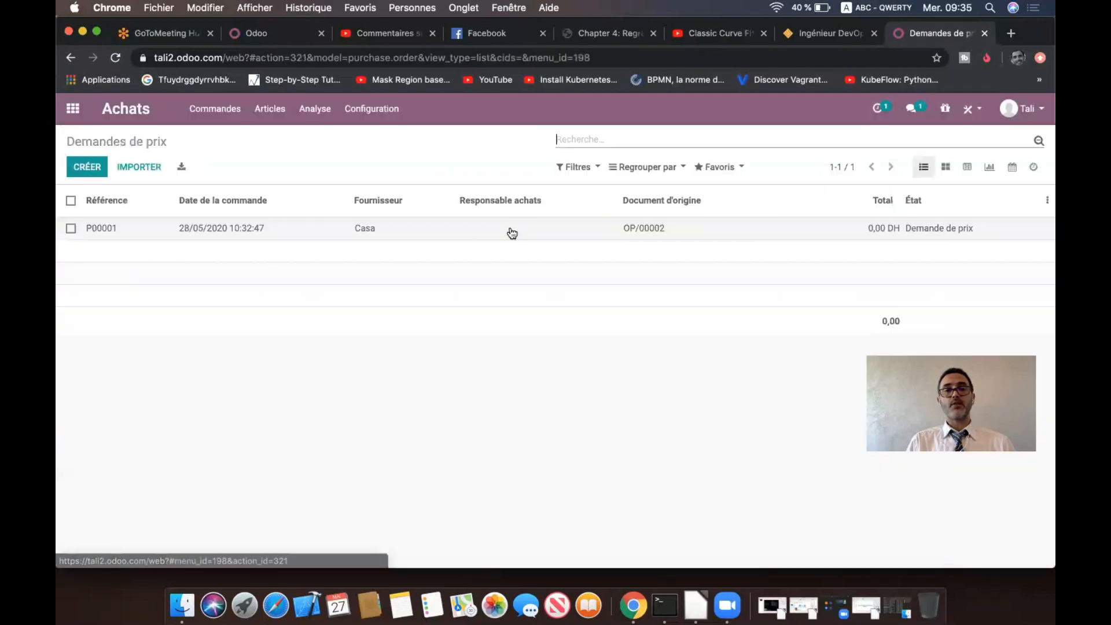
pyautogui.click(392, 230)
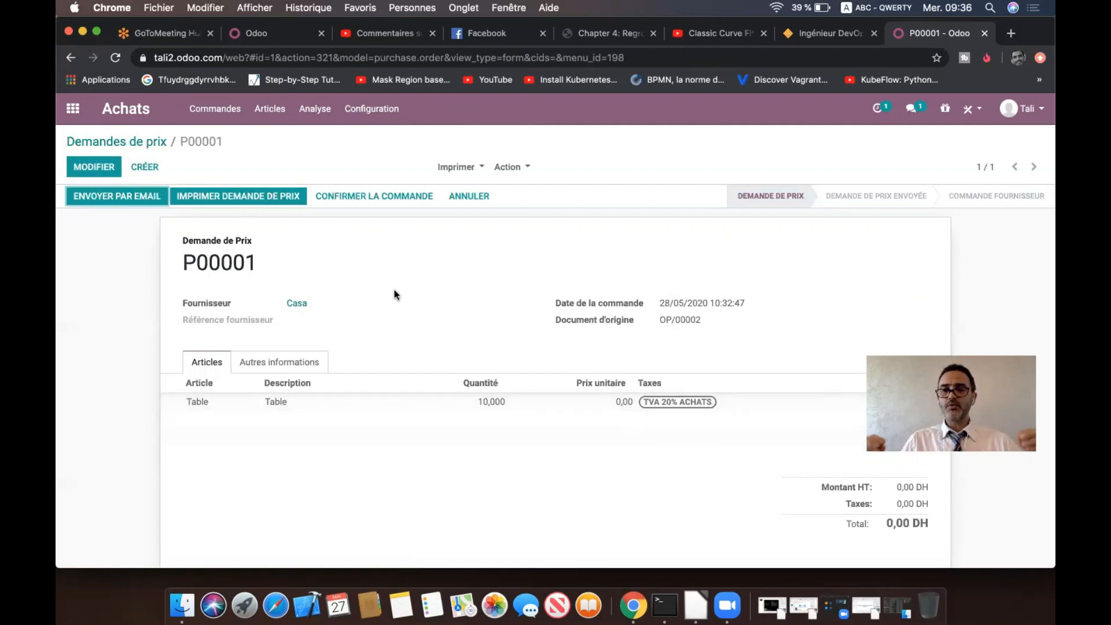
pyautogui.click(393, 197)
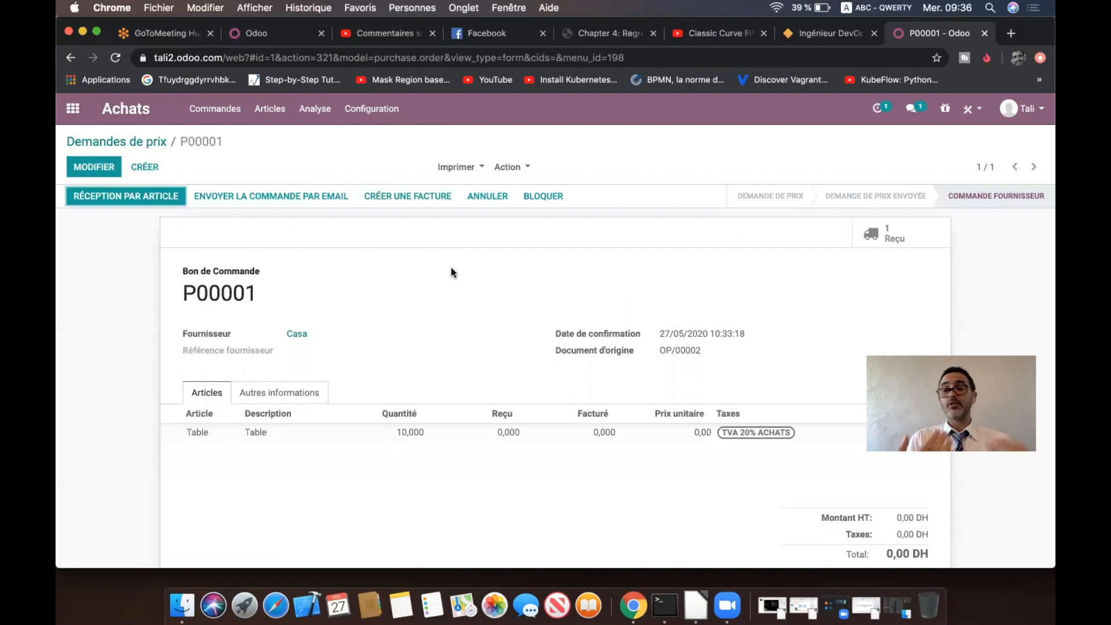
# Review the tali2 receptions and the internal transfers in Inventaire, removing the Prêt filter from the transfers, and return to the overview.
pyautogui.click(72, 108)
pyautogui.click(613, 233)
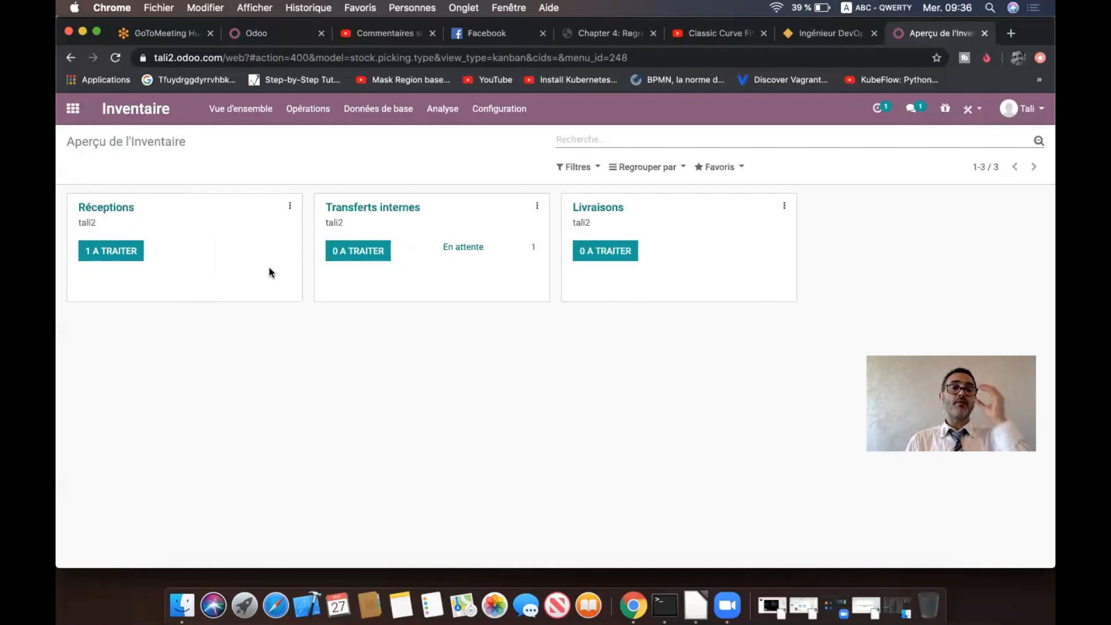
pyautogui.click(116, 253)
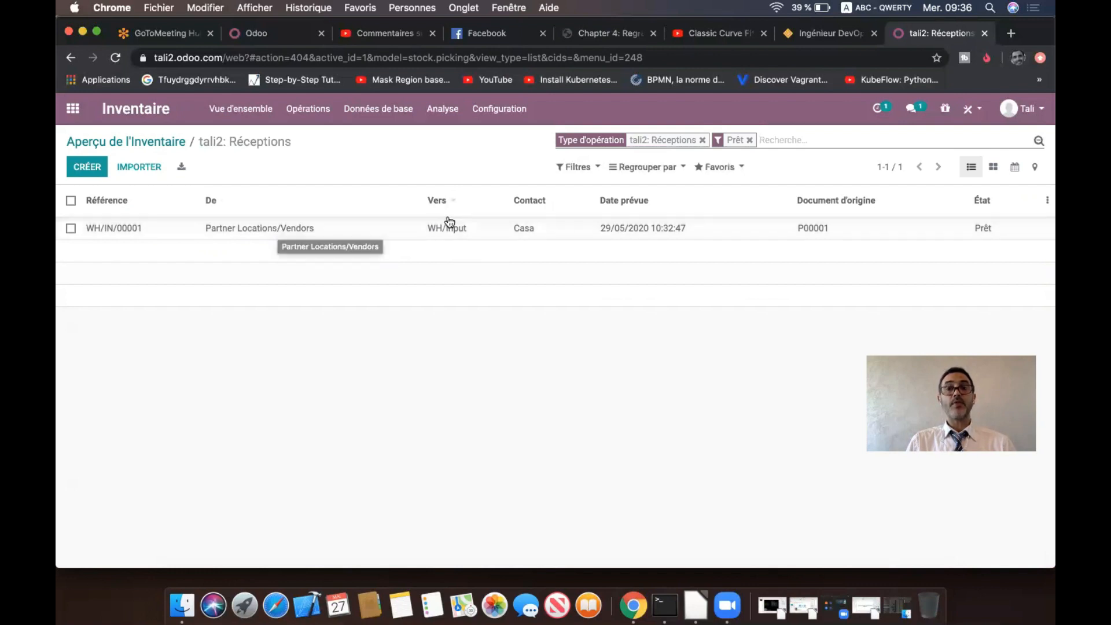
pyautogui.click(147, 142)
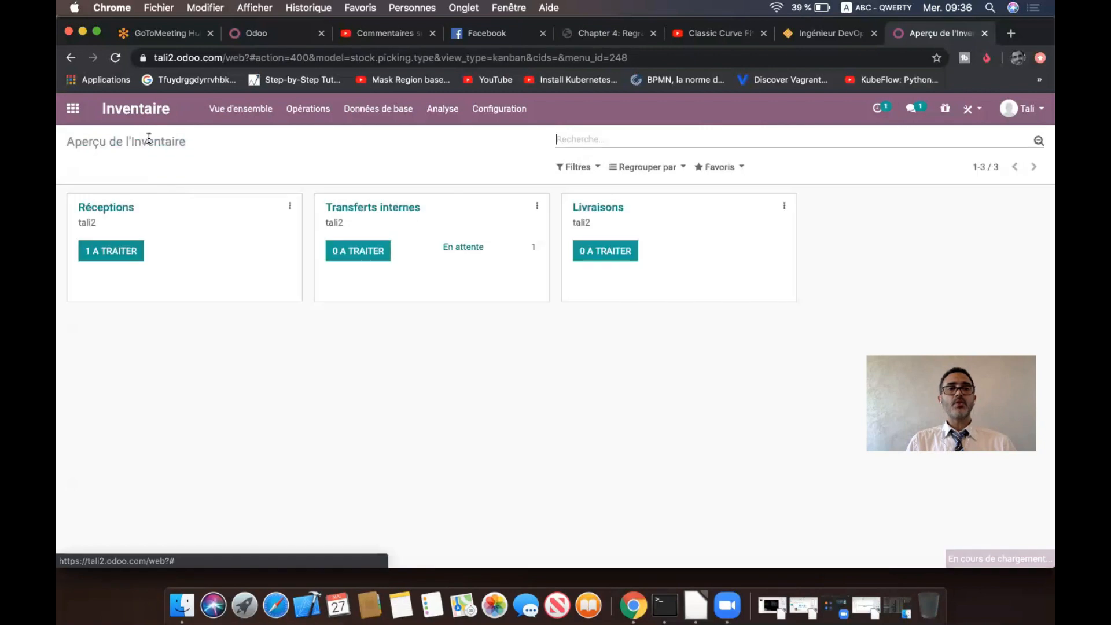
pyautogui.click(380, 256)
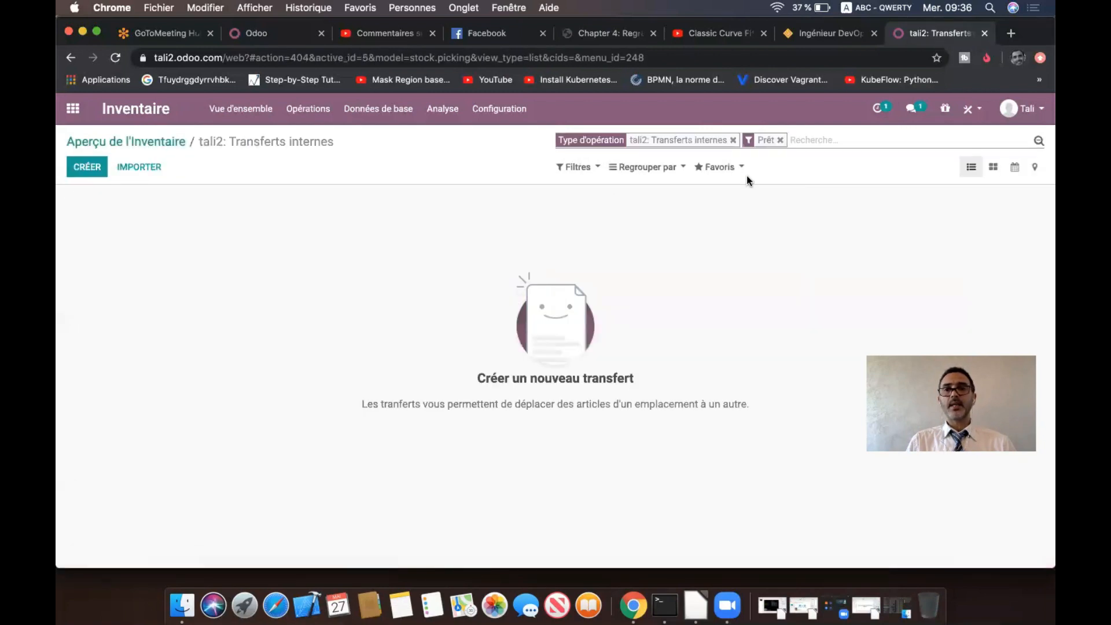
pyautogui.click(780, 140)
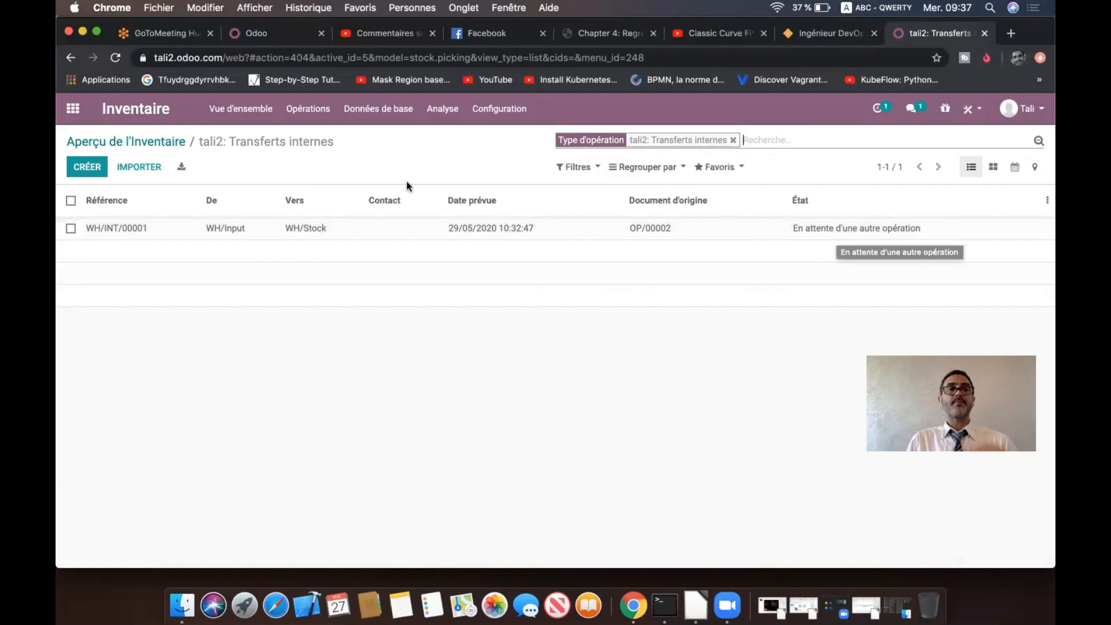
pyautogui.click(258, 122)
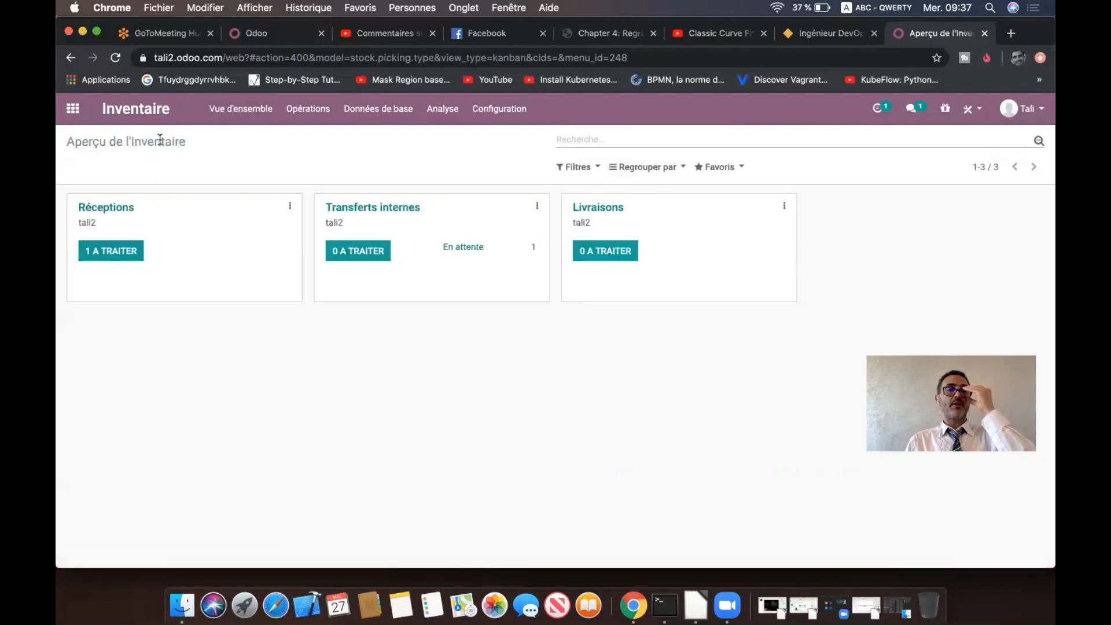
# Open the pending tali2 reception WH/IN/00001 from Casa and validate it as an immediate transfer of all quantities.
pyautogui.click(113, 253)
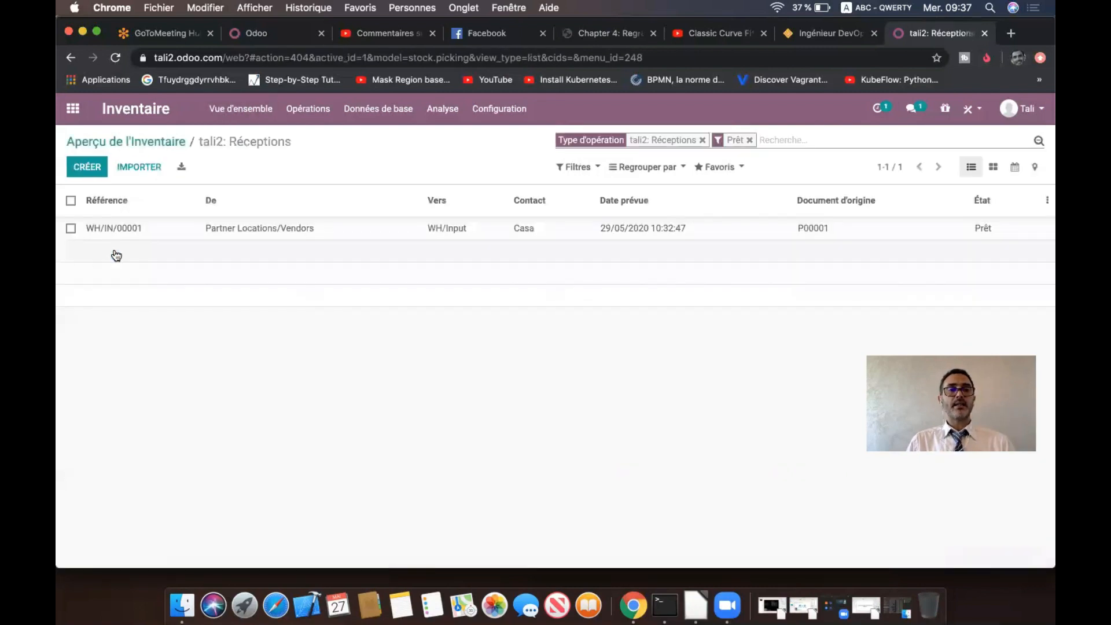
pyautogui.click(265, 229)
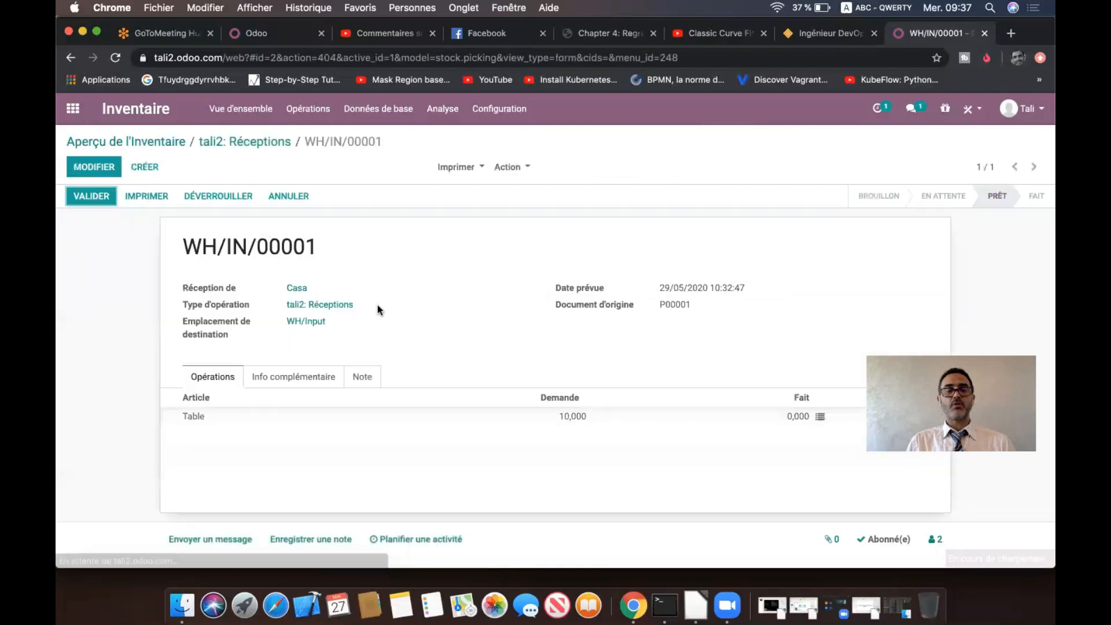
pyautogui.scroll(-1, 388, 319)
pyautogui.scroll(-1, 388, 319)
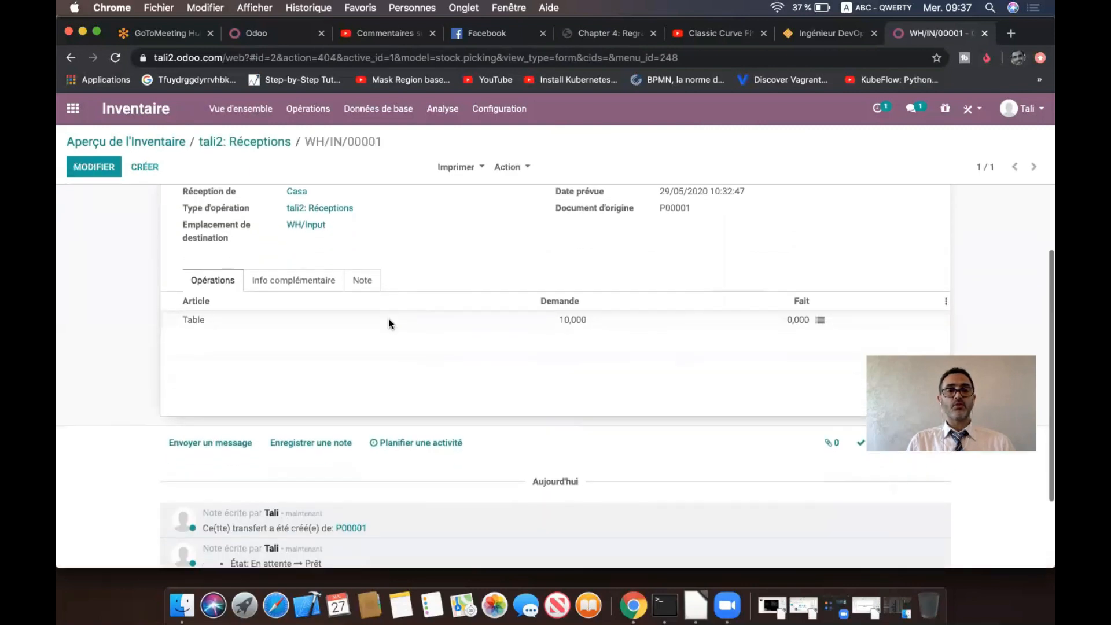
pyautogui.scroll(2, 389, 319)
pyautogui.scroll(1, 388, 318)
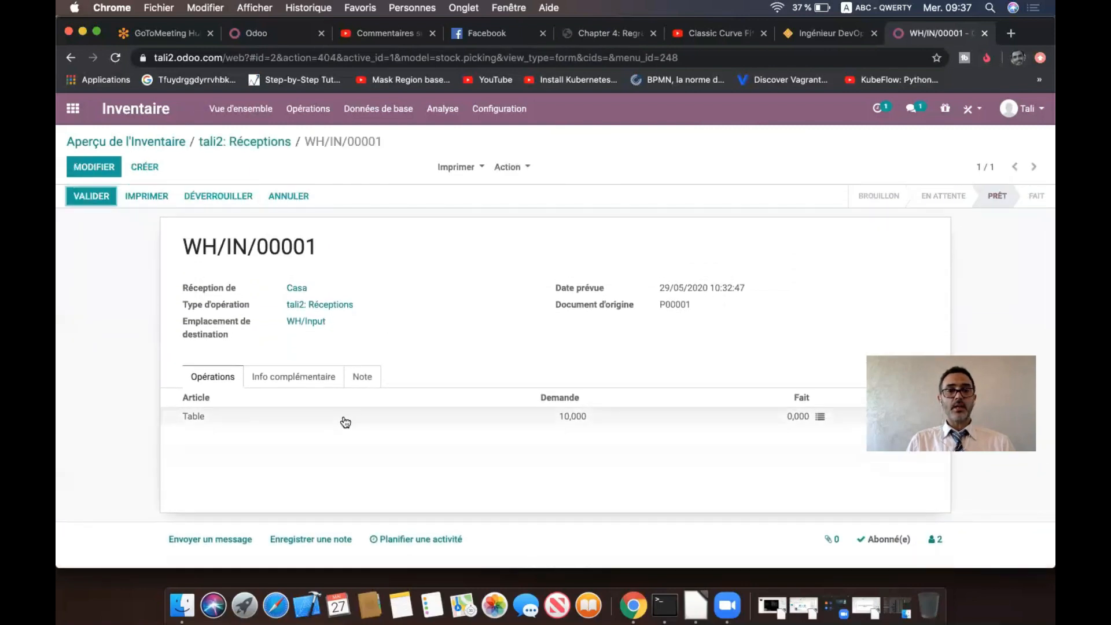
pyautogui.click(90, 192)
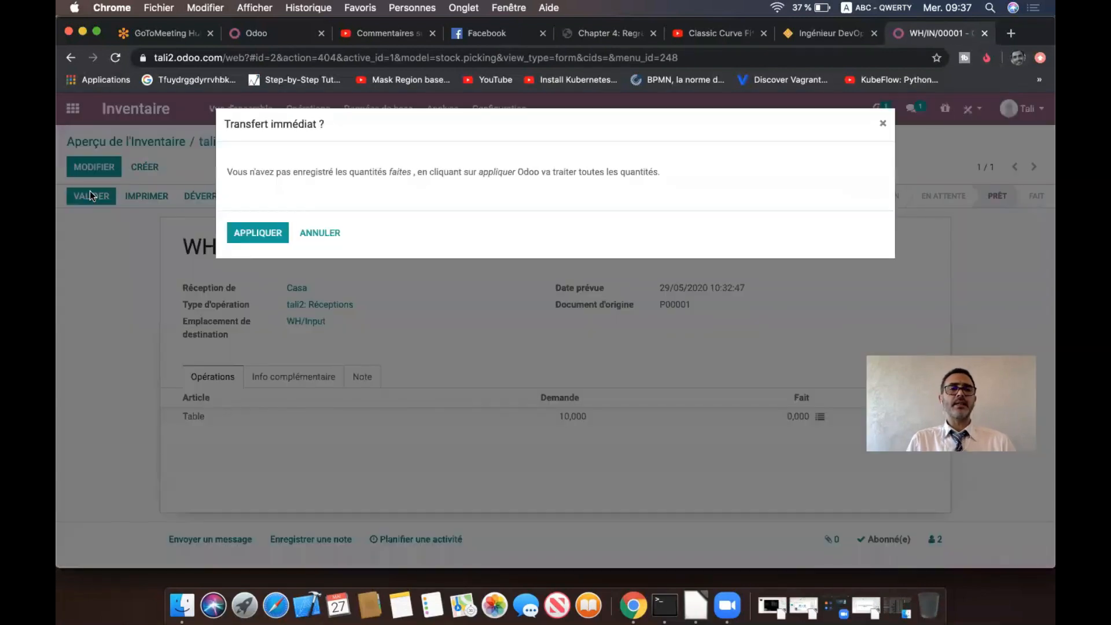
pyautogui.click(257, 234)
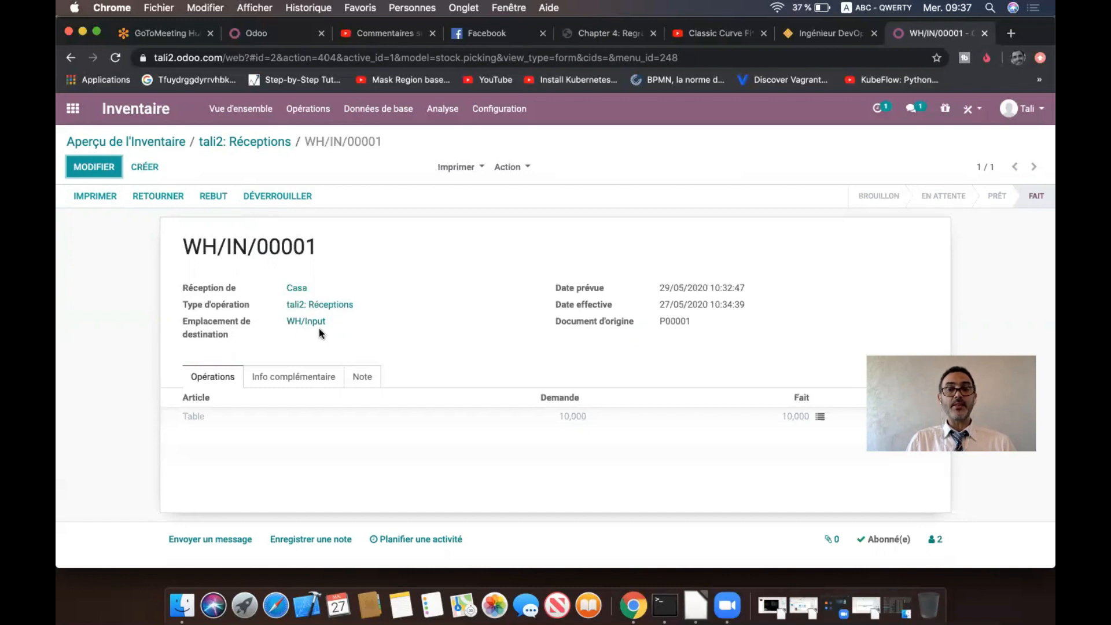
# Open the ready internal transfer WH/INT/00001 from WH/Input to WH/Stock and validate it for all quantities.
pyautogui.click(161, 142)
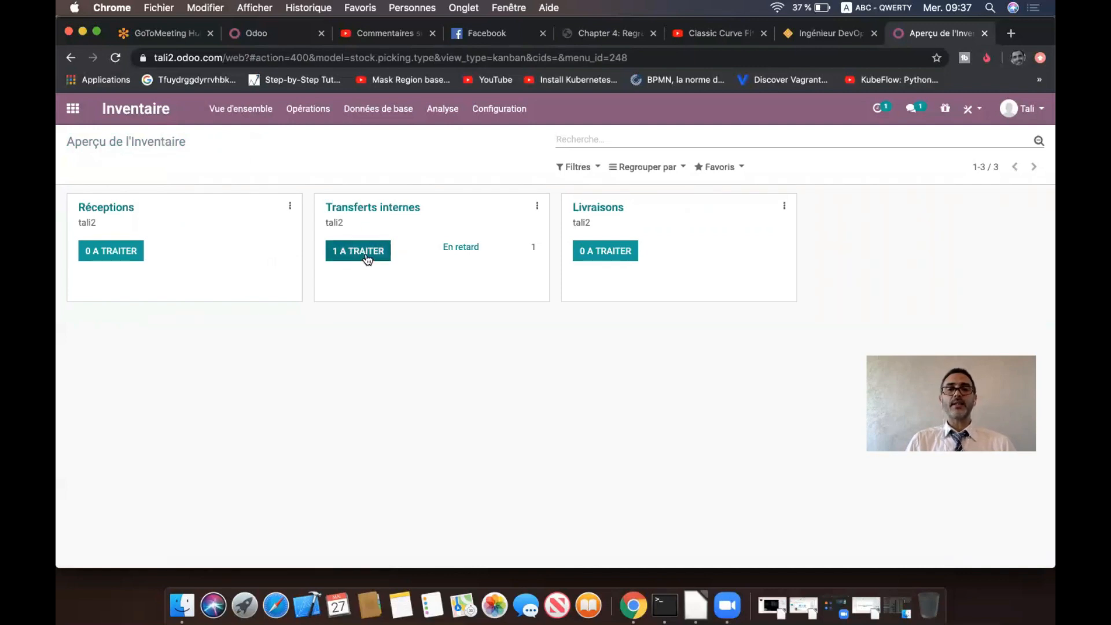
pyautogui.click(360, 255)
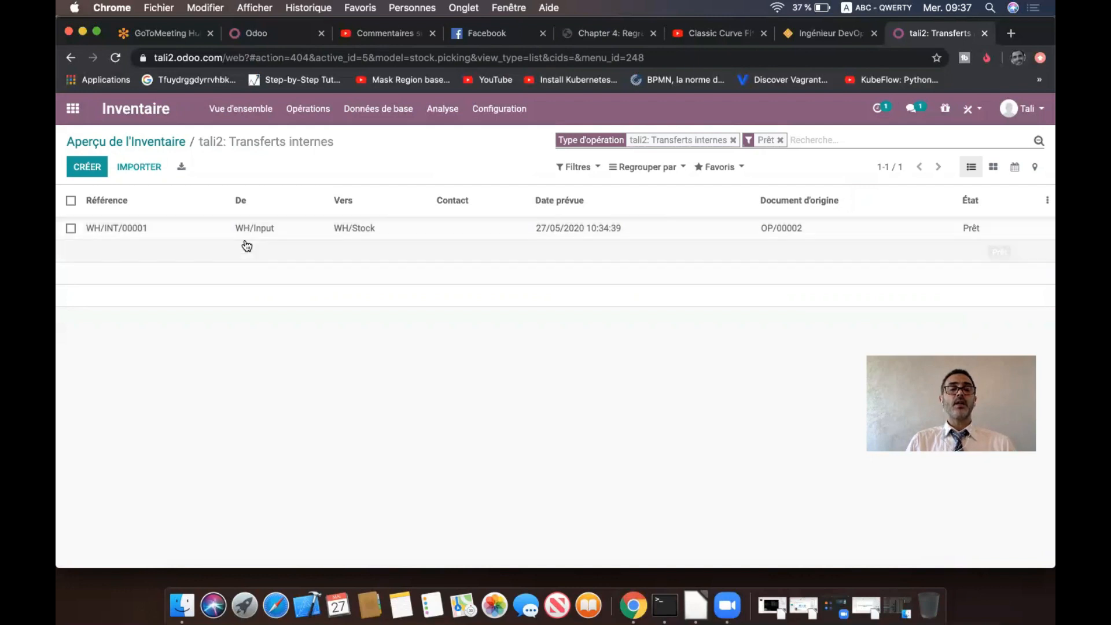
pyautogui.click(348, 231)
pyautogui.click(97, 194)
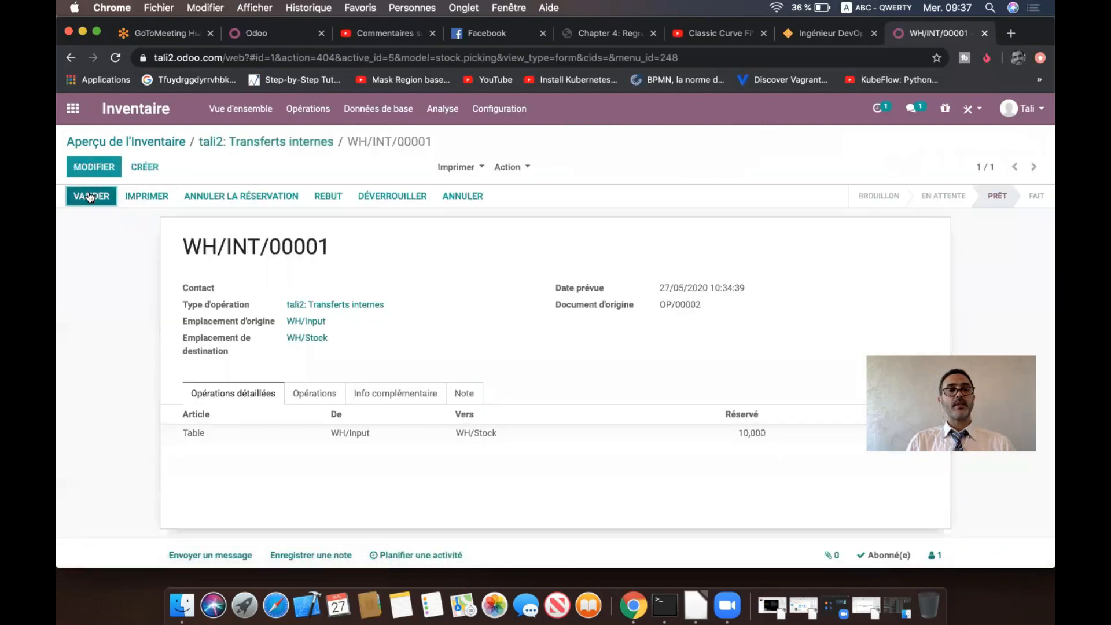
pyautogui.click(270, 234)
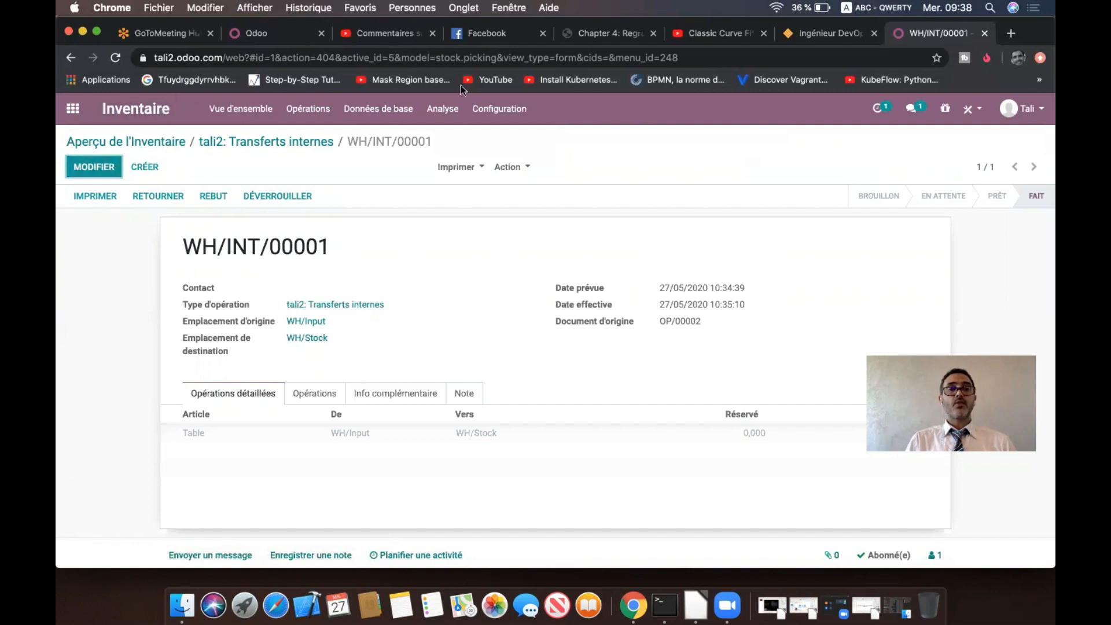
# Set the tali2 warehouse's receptions to the 3-step option with quality control, save, and return to the inventory overview.
pyautogui.click(511, 112)
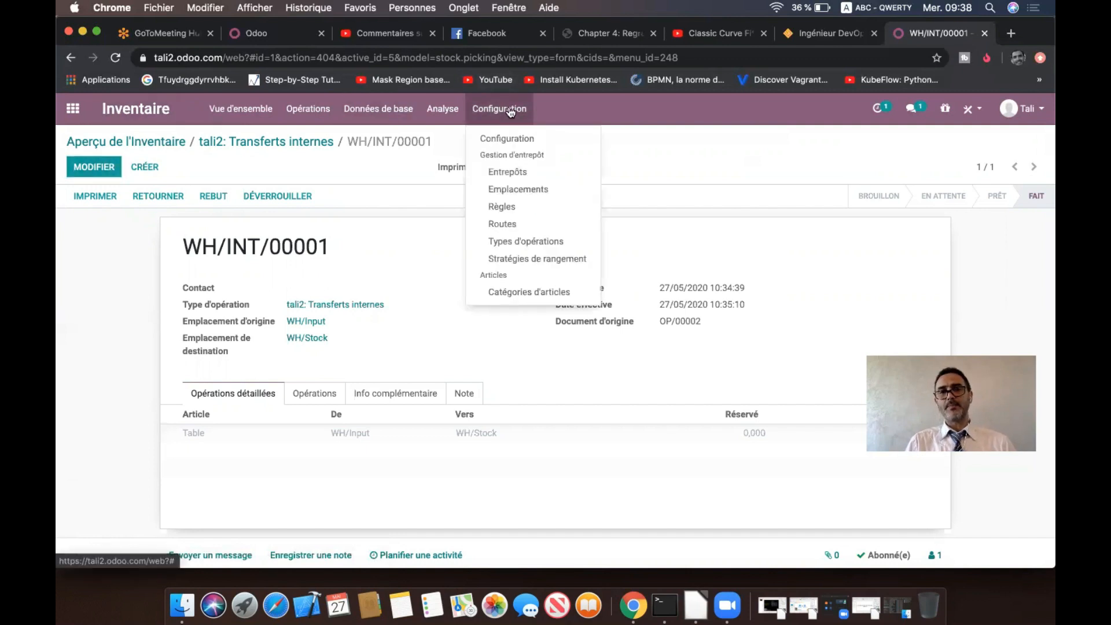
pyautogui.click(556, 178)
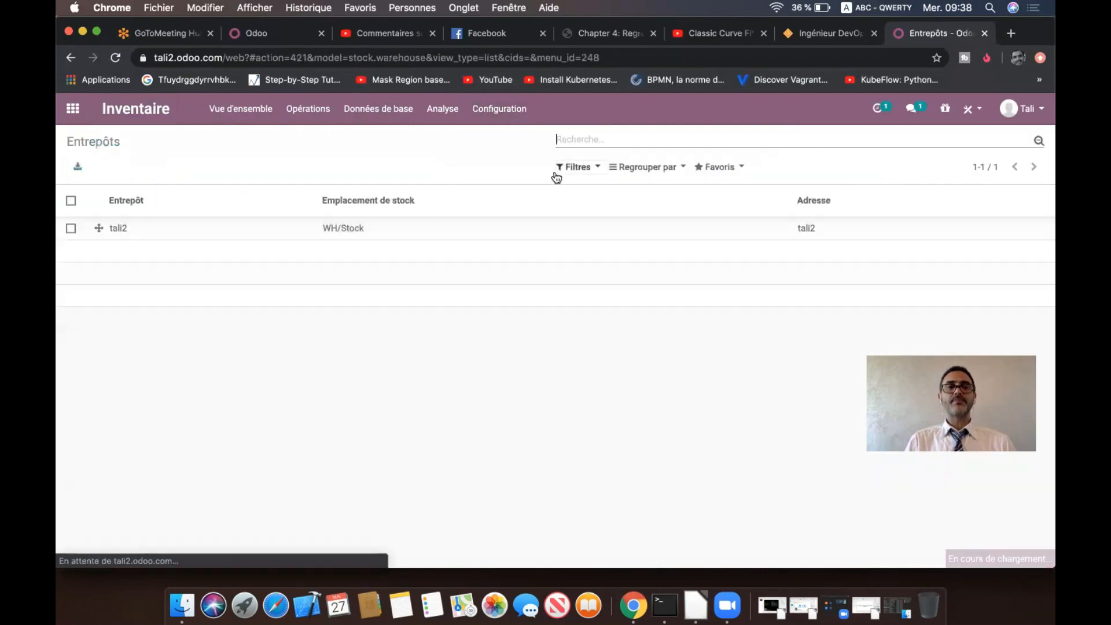
pyautogui.click(344, 227)
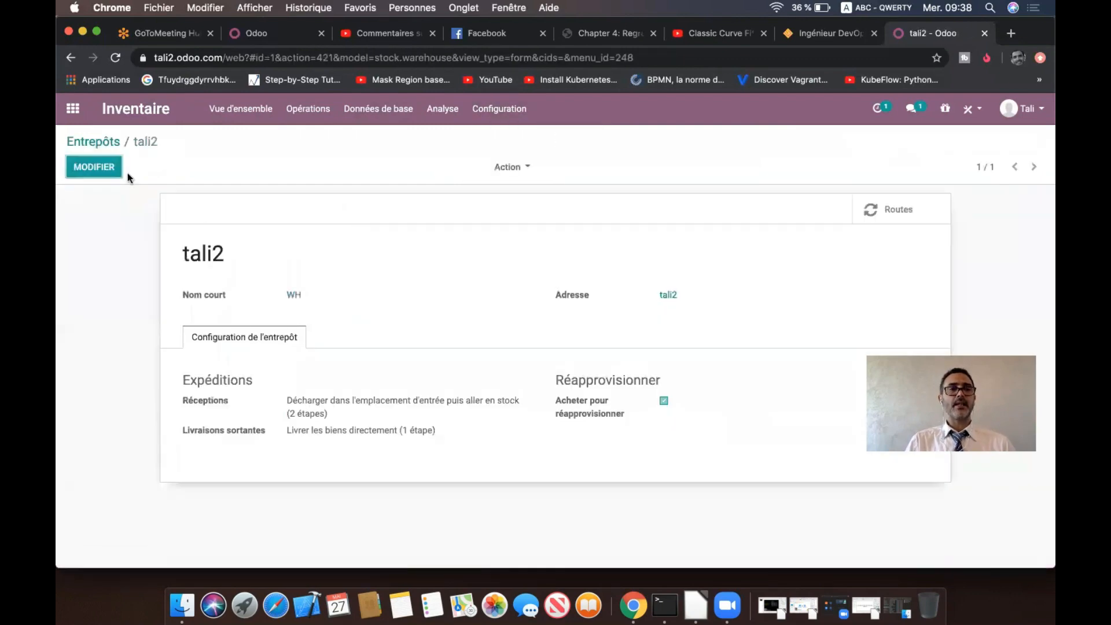
pyautogui.click(92, 167)
pyautogui.scroll(-3, 379, 386)
pyautogui.click(336, 397)
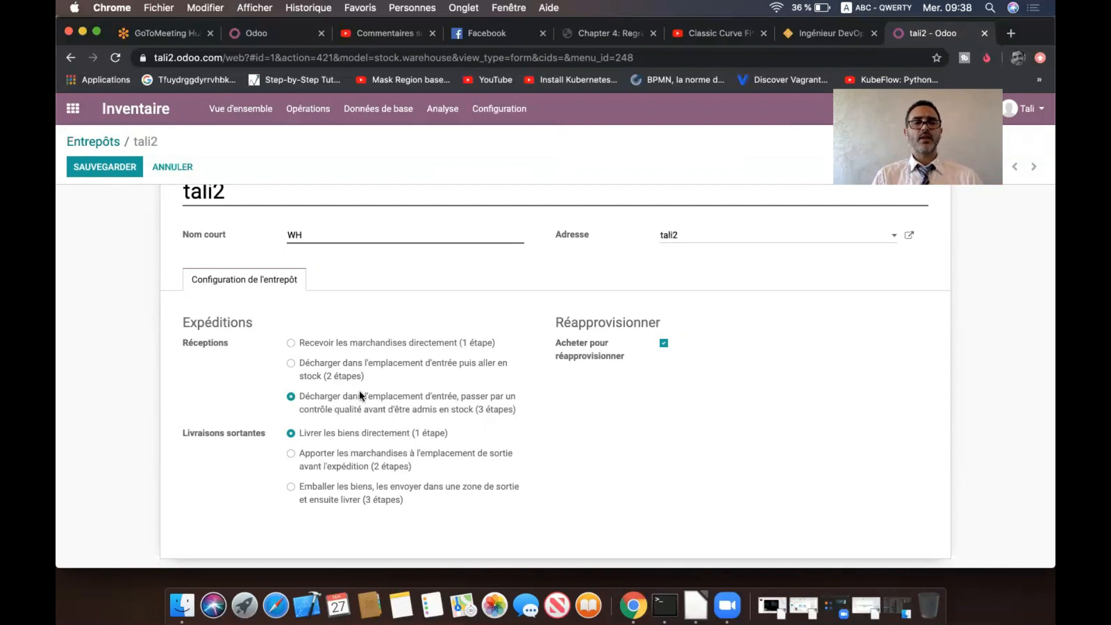
pyautogui.click(106, 167)
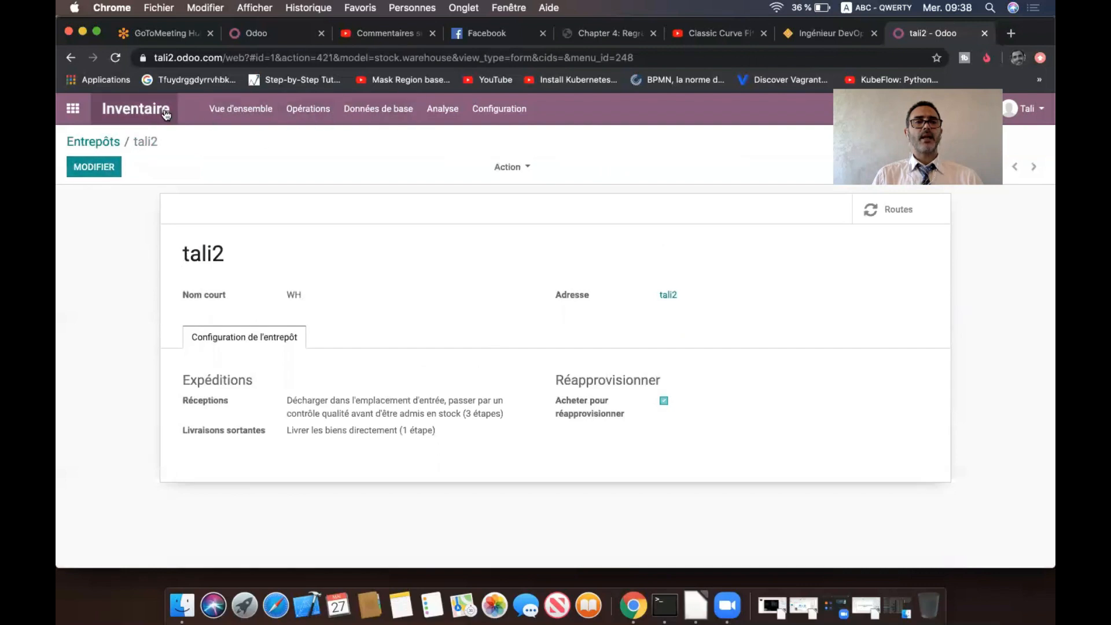
pyautogui.click(239, 113)
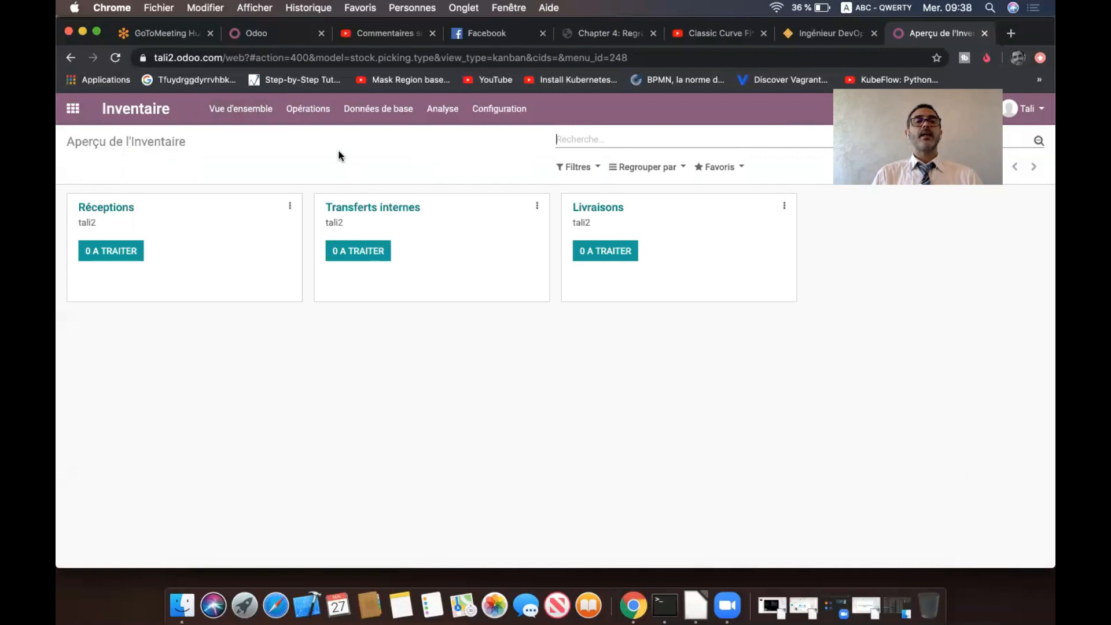
# Switch to Achats and create a new price request with Casa as the supplier.
pyautogui.click(72, 109)
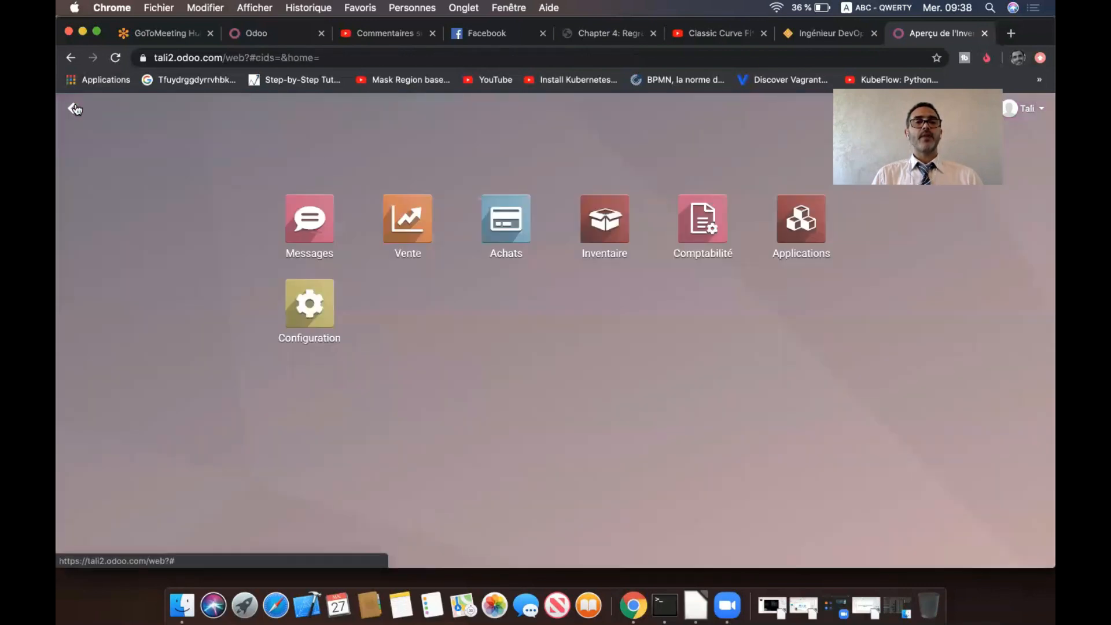
pyautogui.click(508, 226)
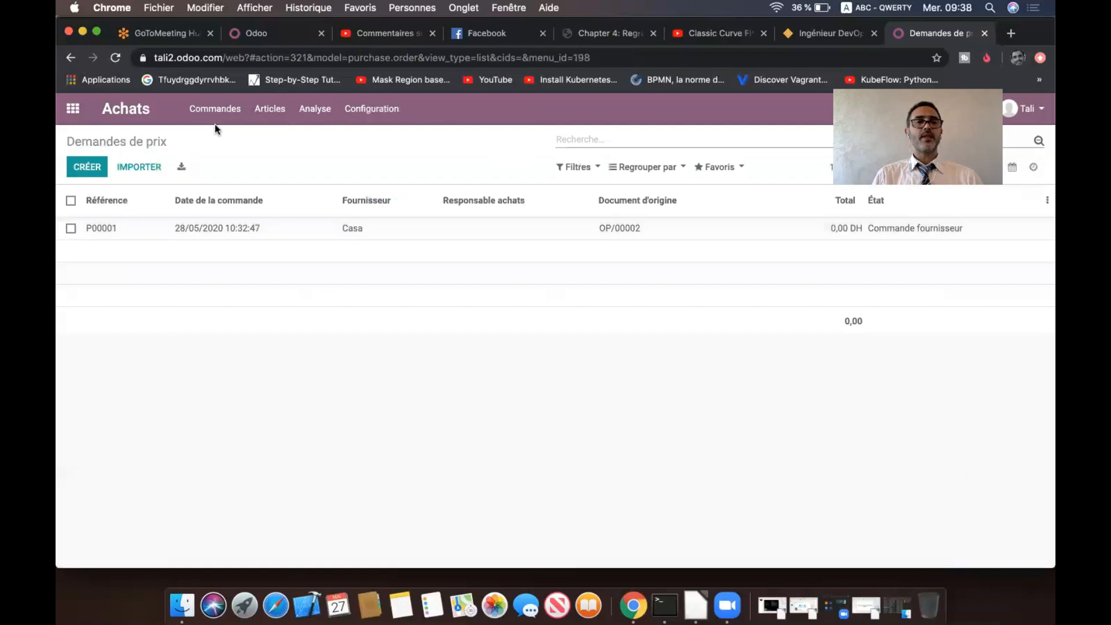
pyautogui.click(214, 109)
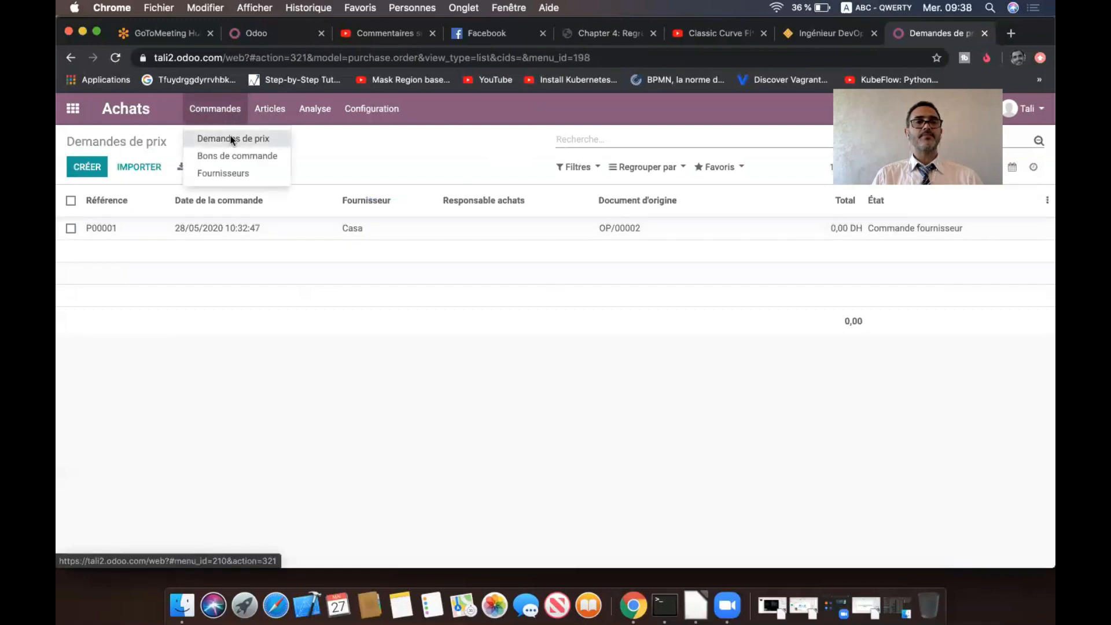
pyautogui.click(231, 138)
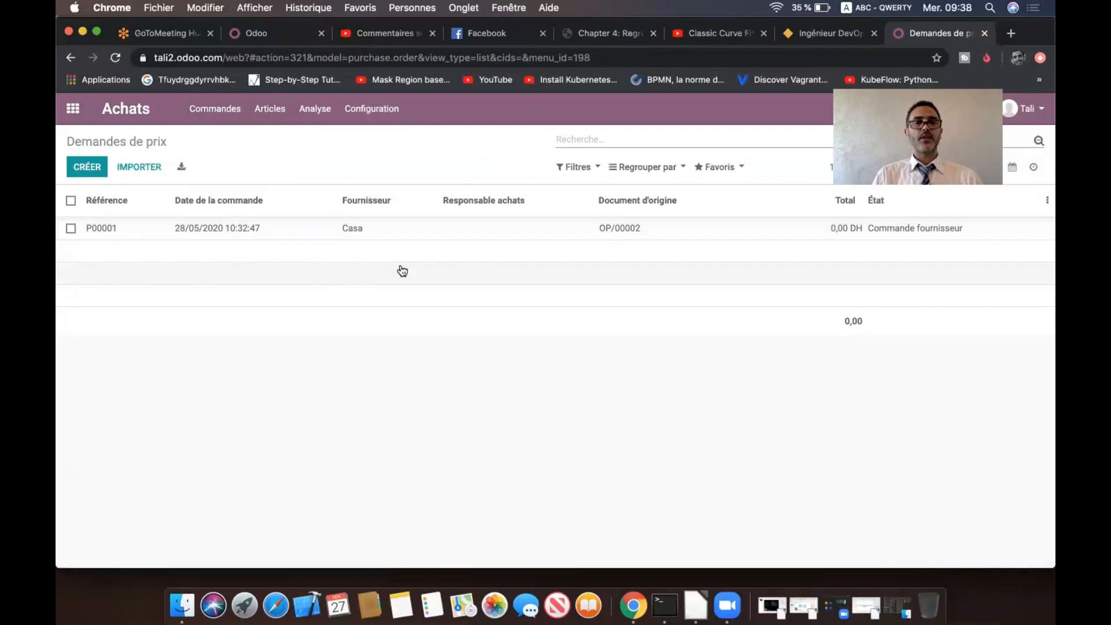
pyautogui.click(98, 168)
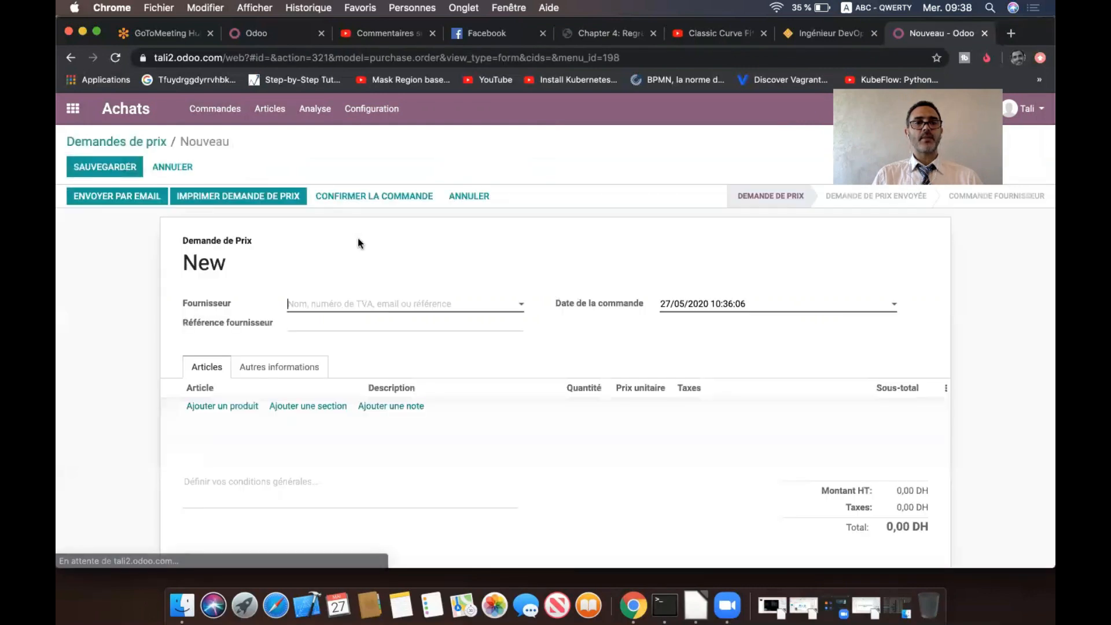
pyautogui.click(342, 303)
pyautogui.click(338, 326)
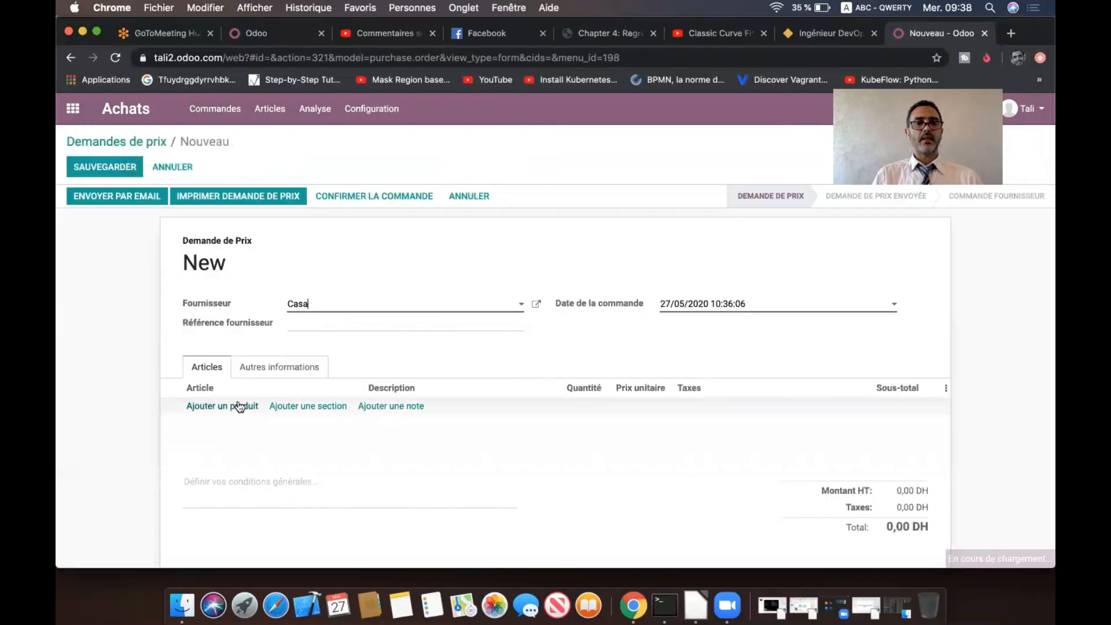
# Add the Table article with a quantity of 5 to the price request and confirm the order.
pyautogui.click(240, 406)
pyautogui.click(338, 411)
pyautogui.click(301, 426)
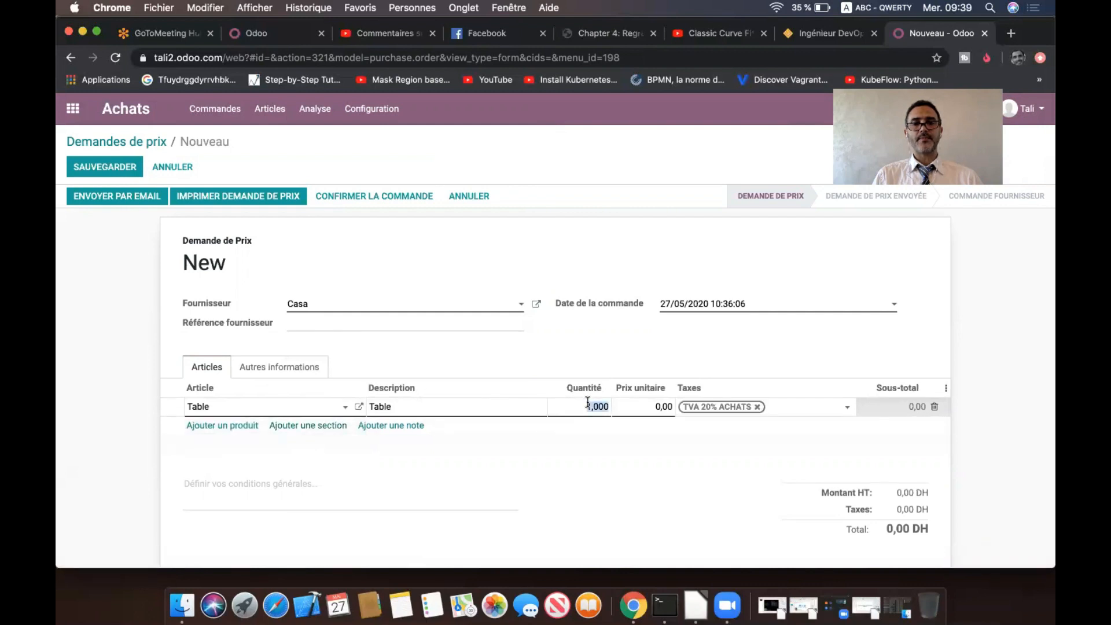
pyautogui.write('5')
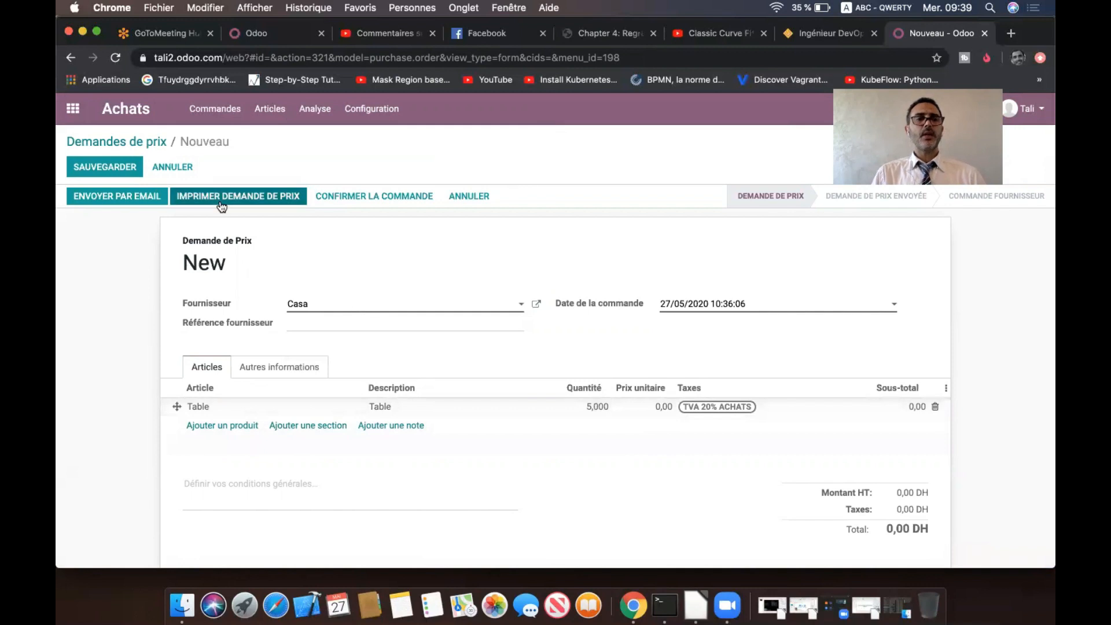
pyautogui.click(358, 196)
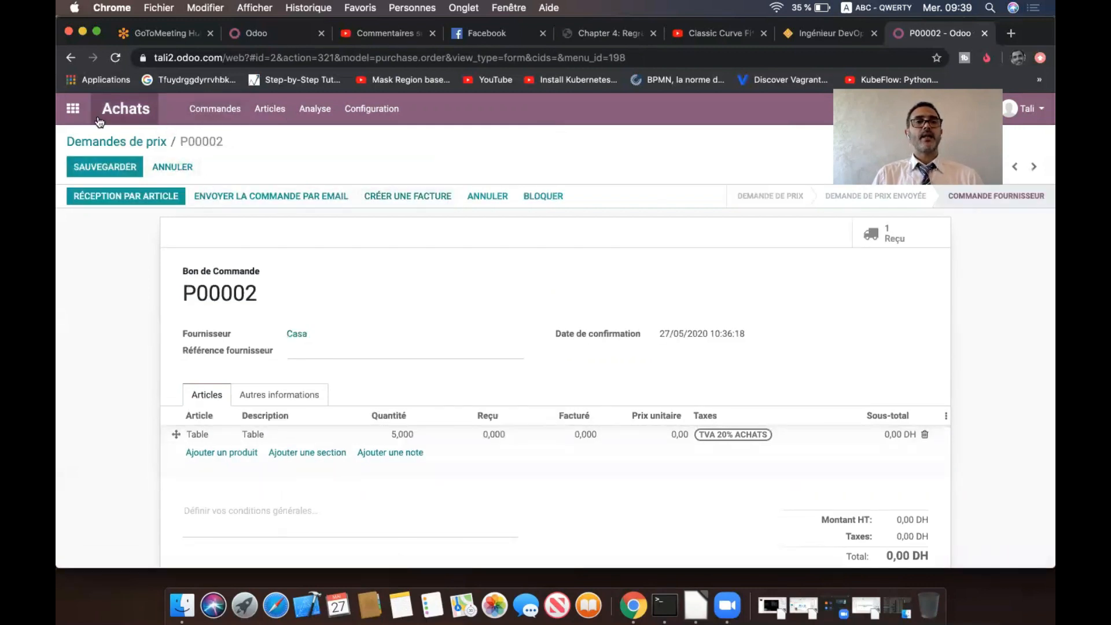
# Switch to Inventaire and review the tali2 receptions and the internal transfers, removing the Prêt filter from the transfers.
pyautogui.click(73, 109)
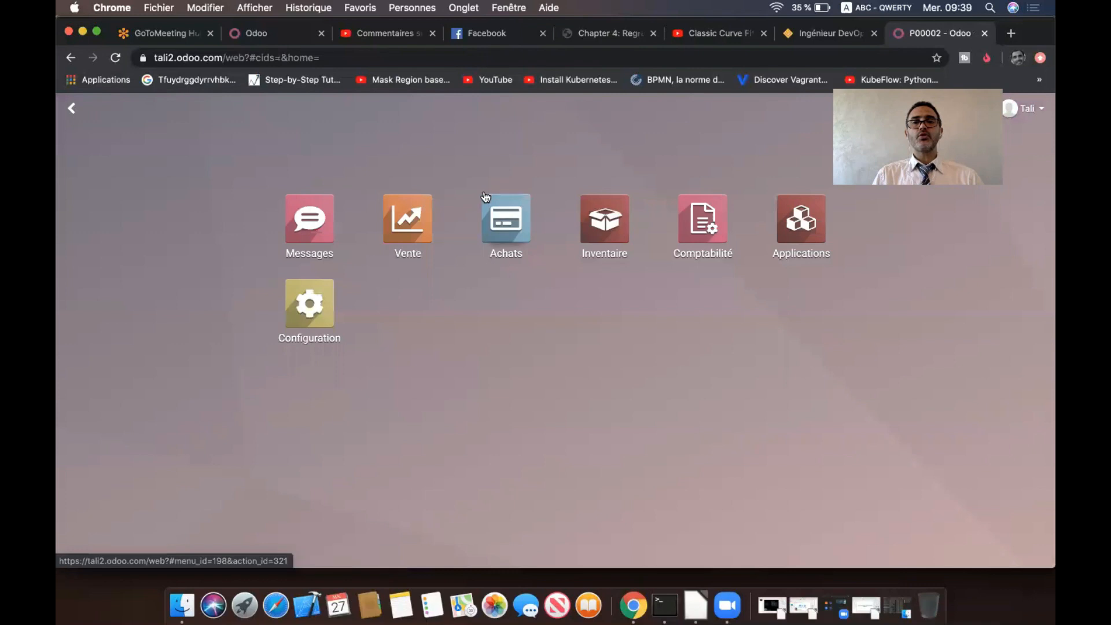
pyautogui.click(587, 227)
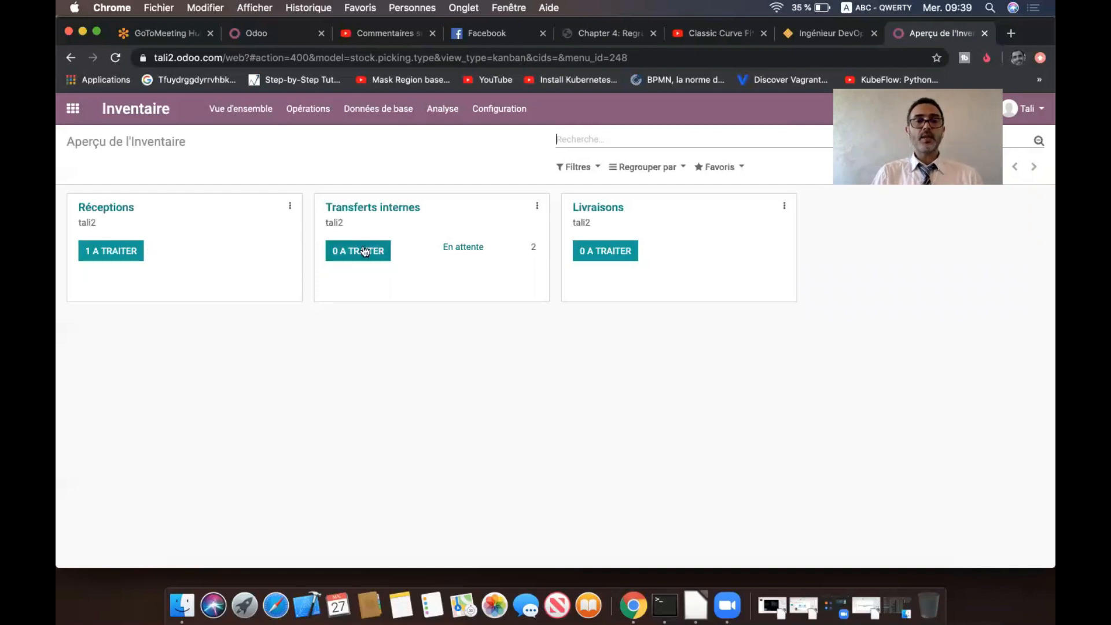
pyautogui.click(124, 259)
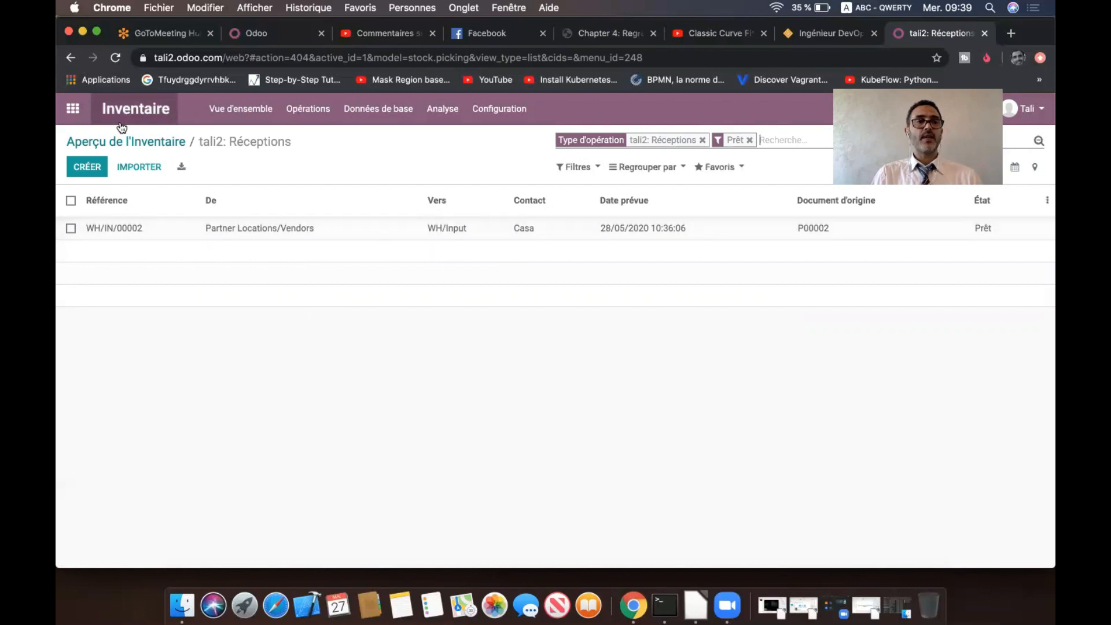
pyautogui.click(149, 143)
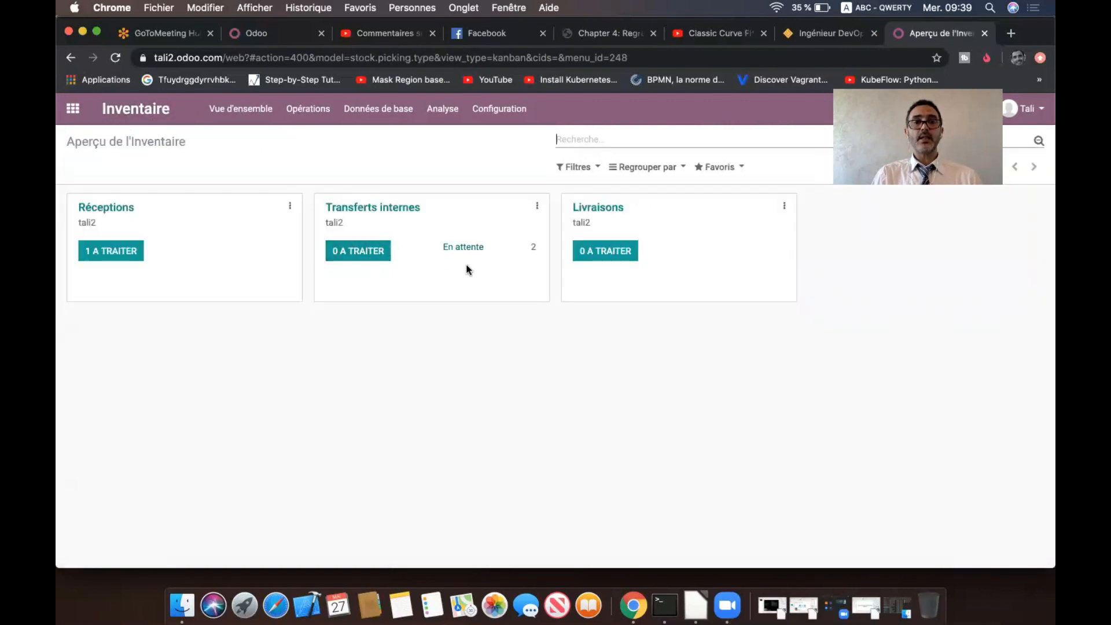
pyautogui.click(370, 253)
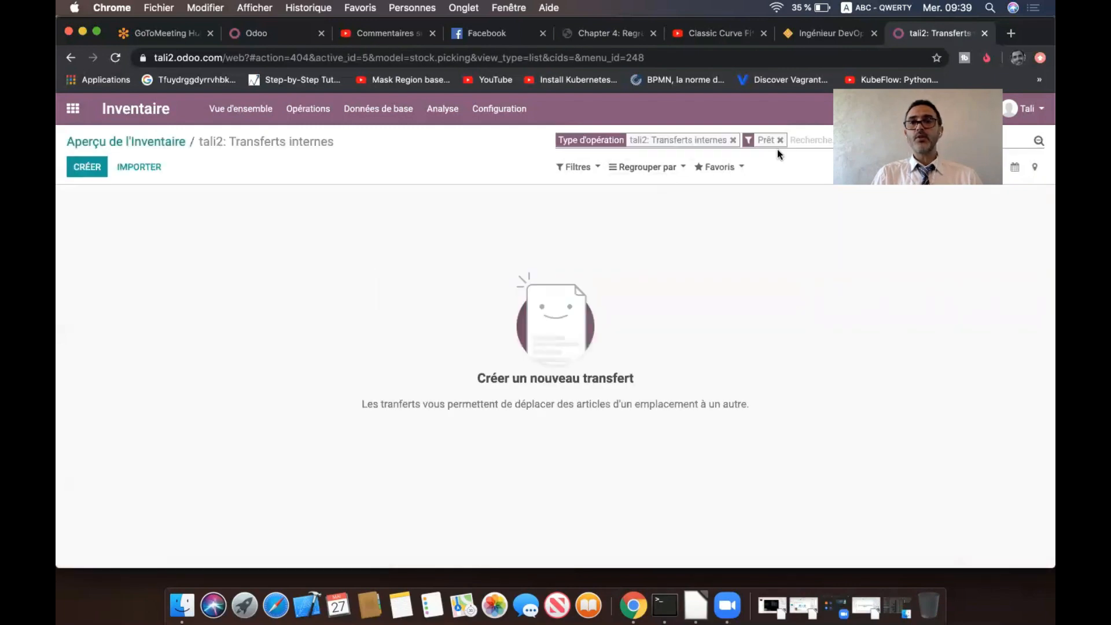
pyautogui.click(780, 141)
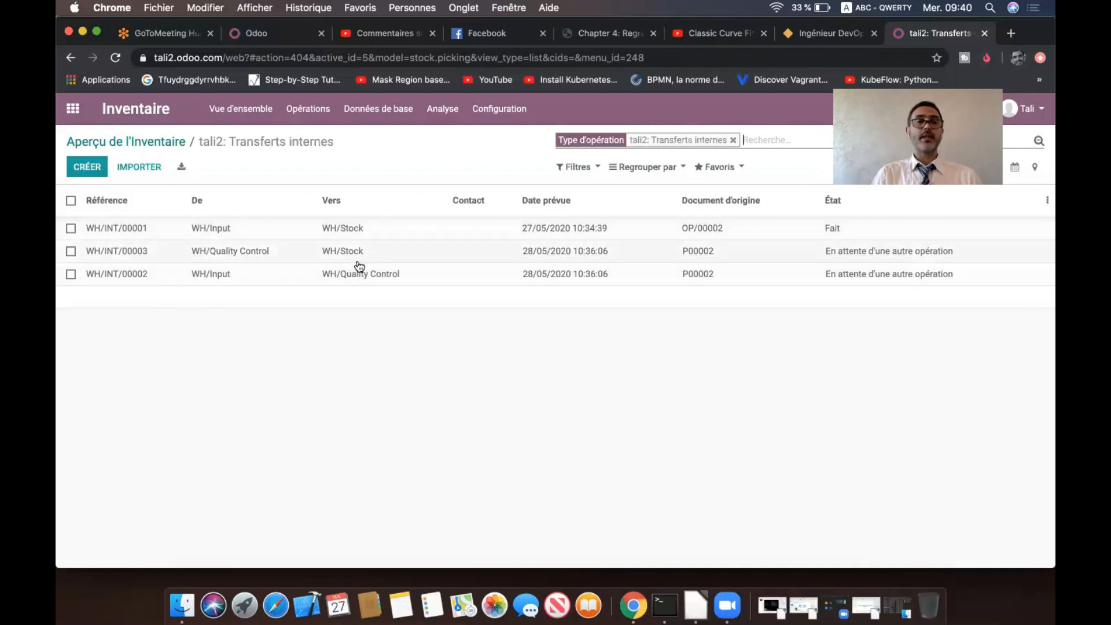
# Validate the pending reception WH/IN/00002 as an immediate transfer of all quantities and return to the inventory overview.
pyautogui.click(112, 142)
pyautogui.click(110, 251)
pyautogui.click(176, 229)
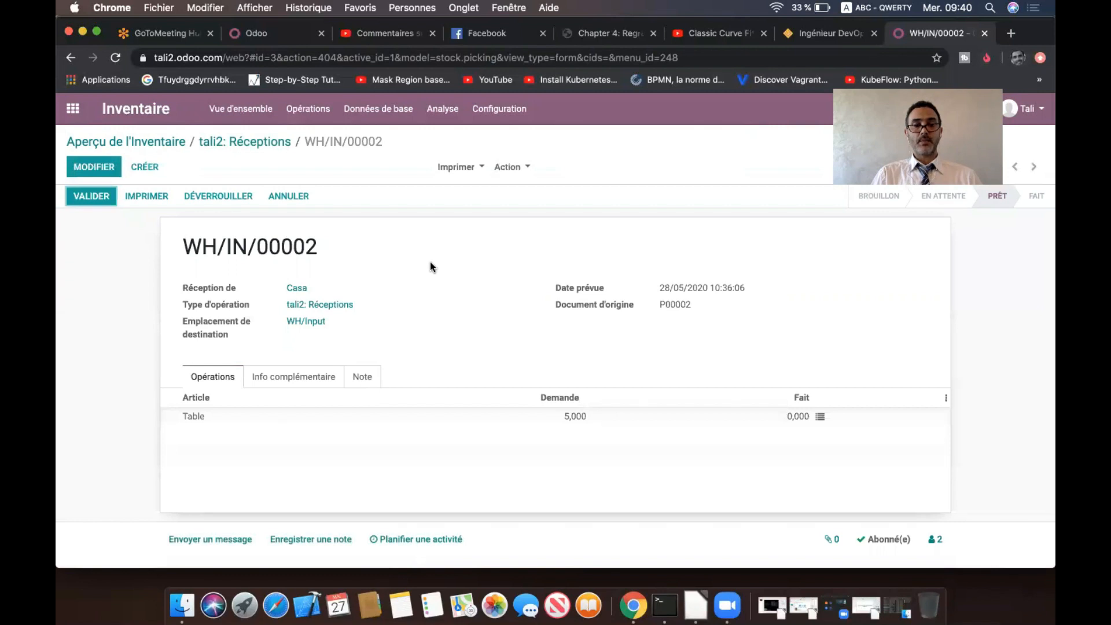
pyautogui.click(92, 195)
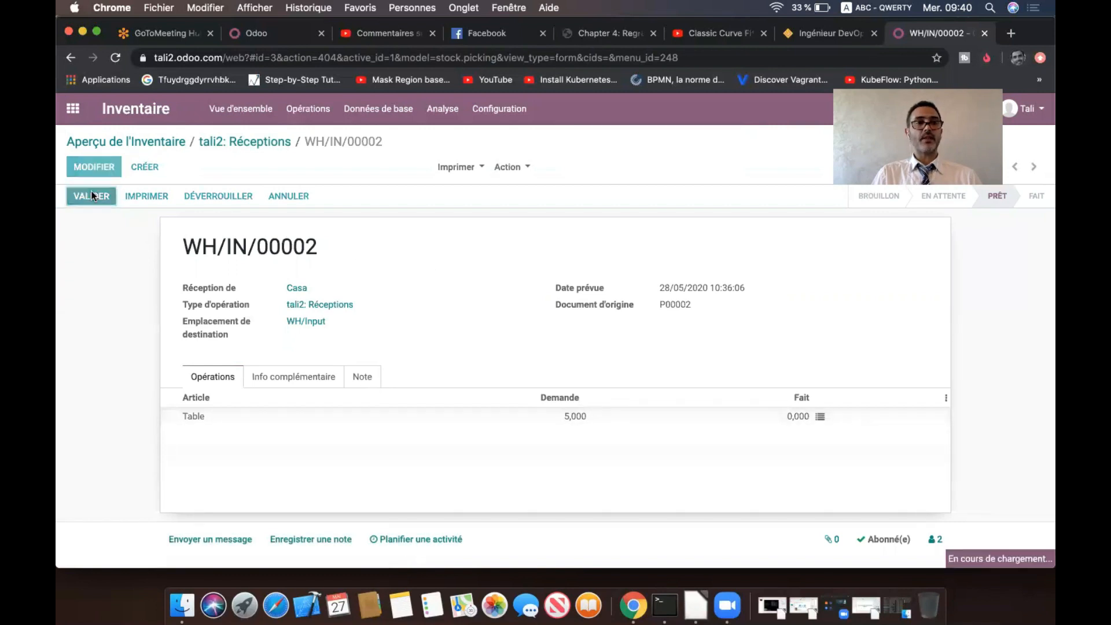
pyautogui.click(238, 233)
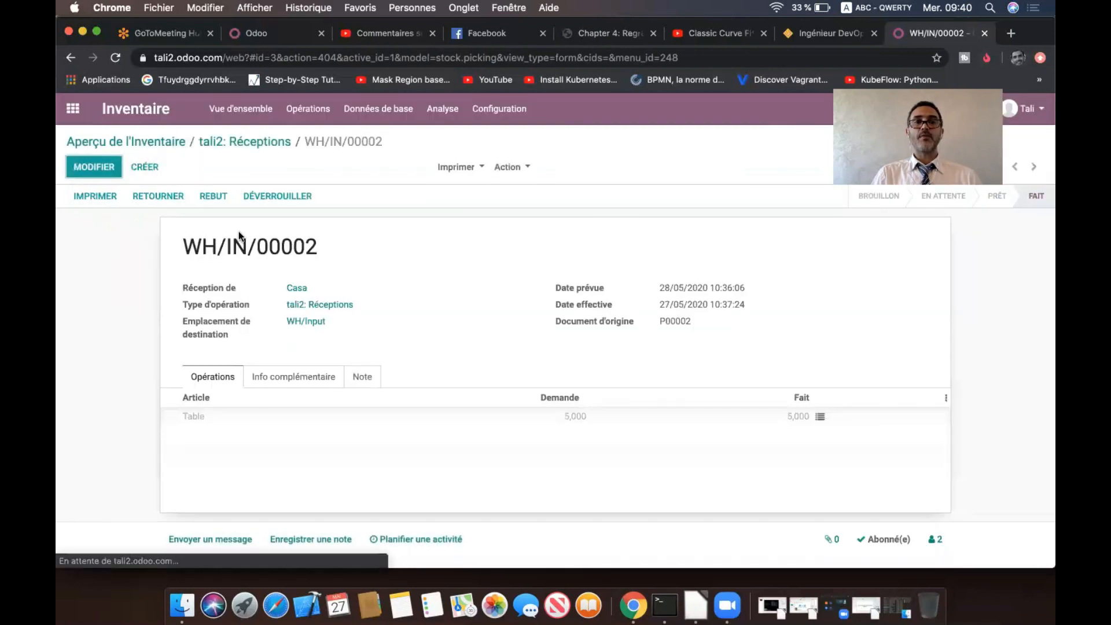
pyautogui.click(152, 141)
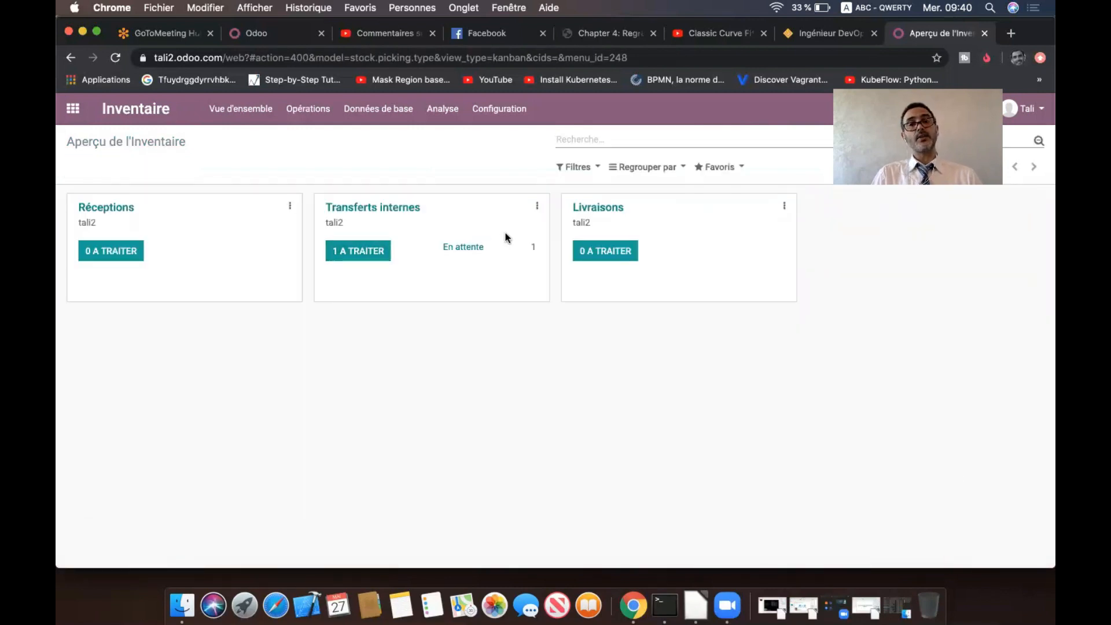
# List all internal transfers without the Prêt filter and validate WH/INT/00002 from WH/Input to WH/Quality Control as an immediate transfer of all quantities.
pyautogui.click(362, 251)
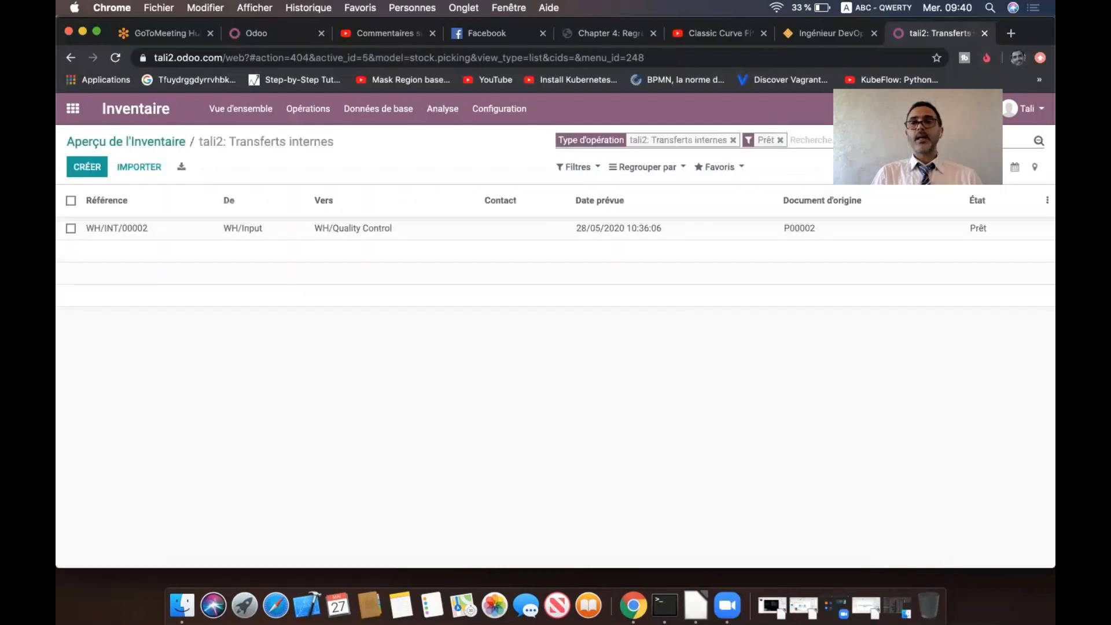
pyautogui.click(780, 140)
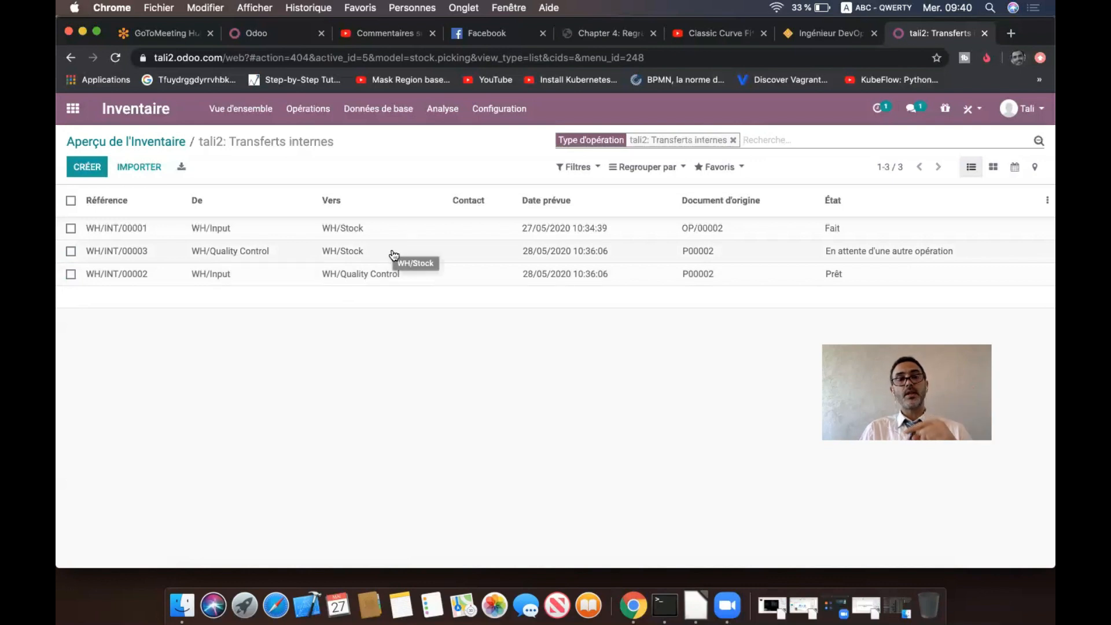
pyautogui.click(345, 275)
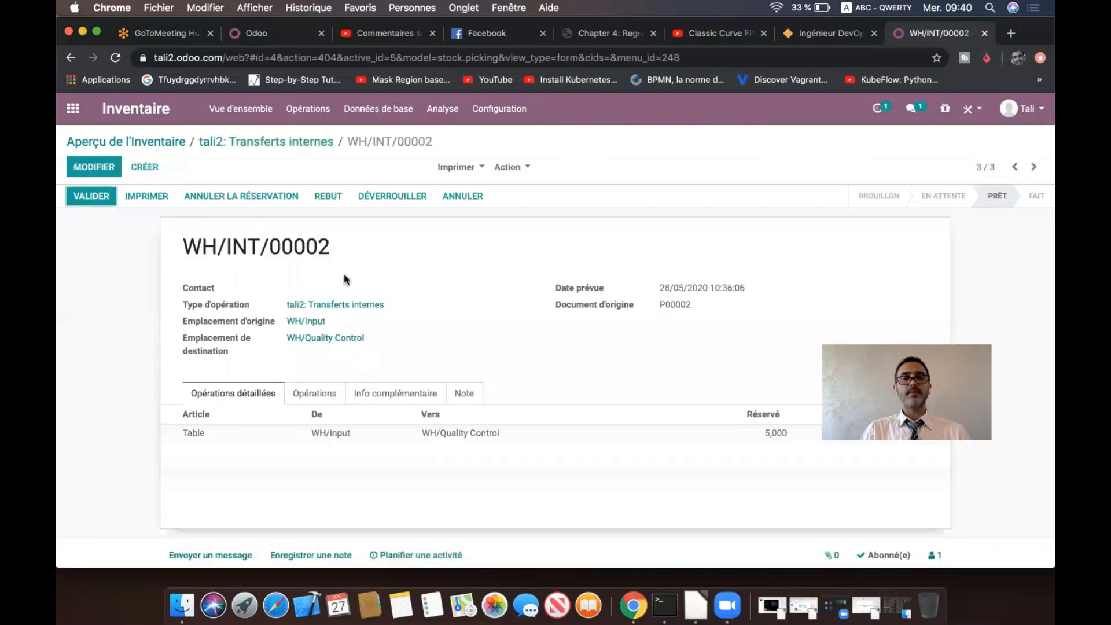
pyautogui.click(93, 196)
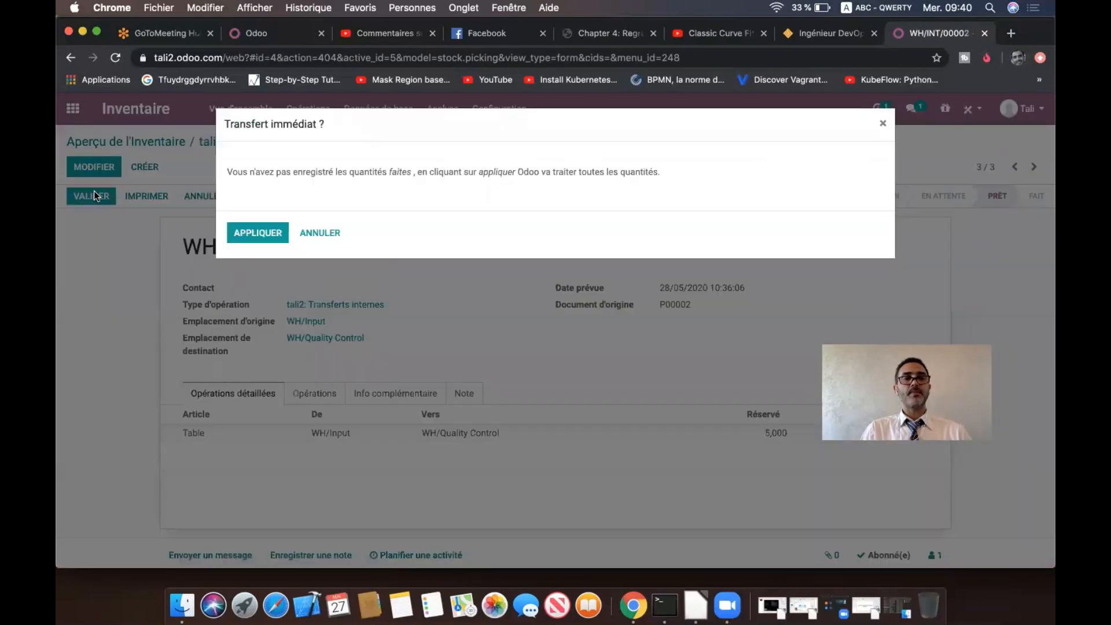
pyautogui.click(258, 233)
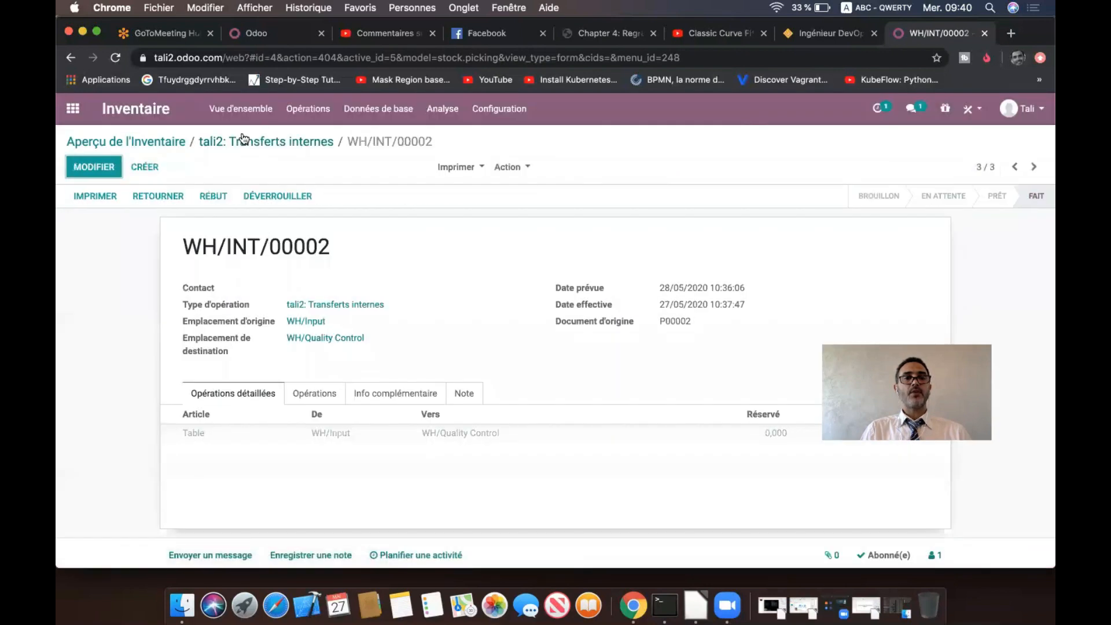
pyautogui.click(221, 143)
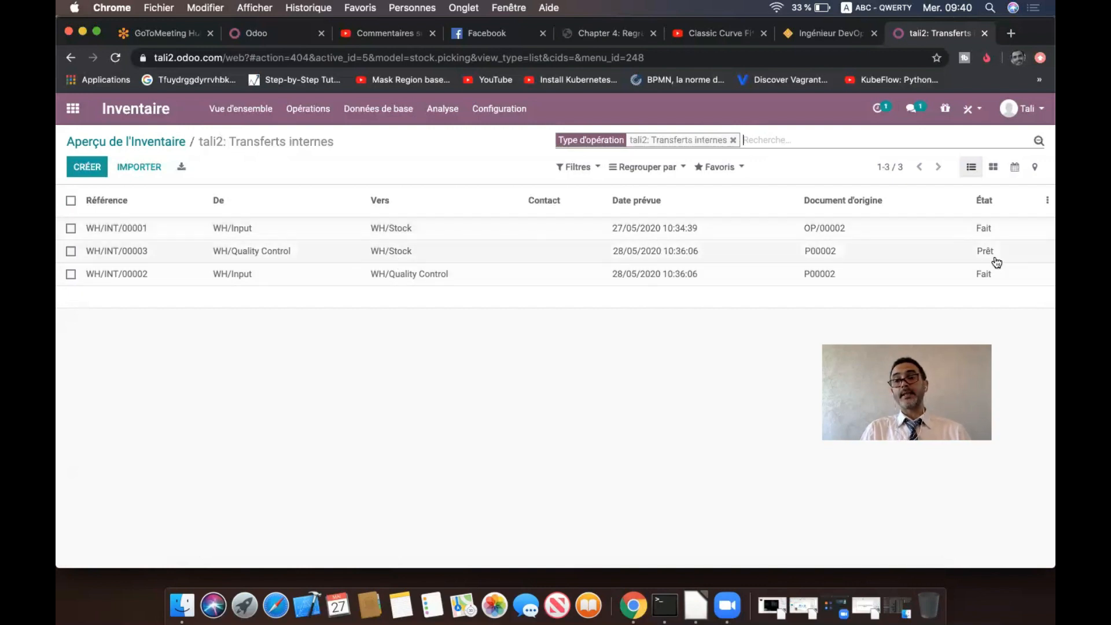
# Validate the internal transfer WH/INT/00003 from WH/Quality Control to WH/Stock as an immediate transfer of all quantities.
pyautogui.click(357, 255)
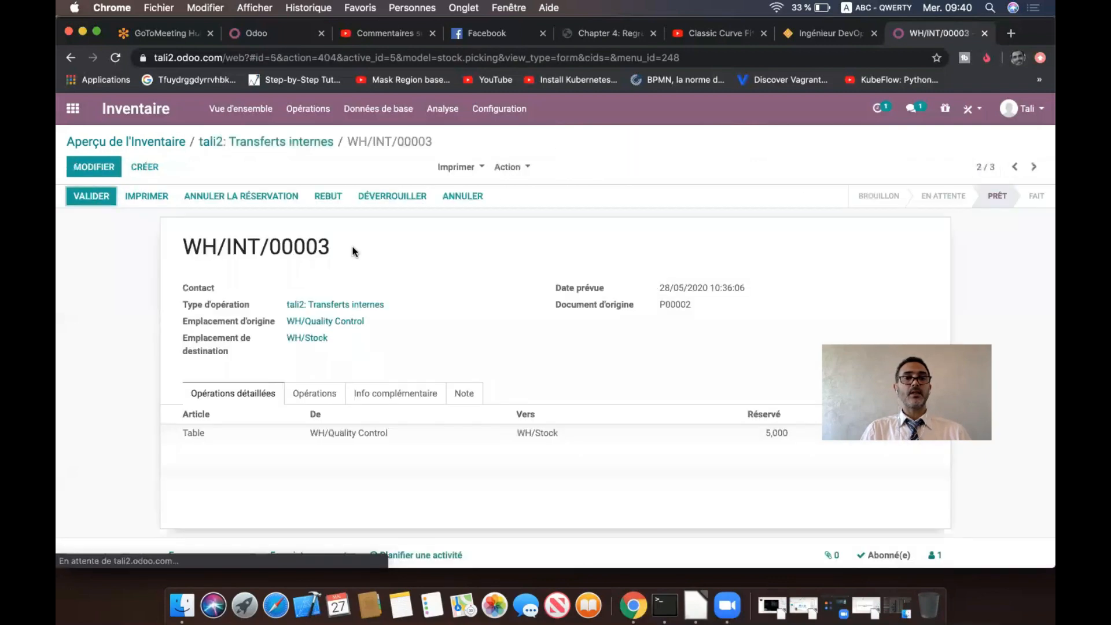
pyautogui.click(90, 197)
pyautogui.click(262, 234)
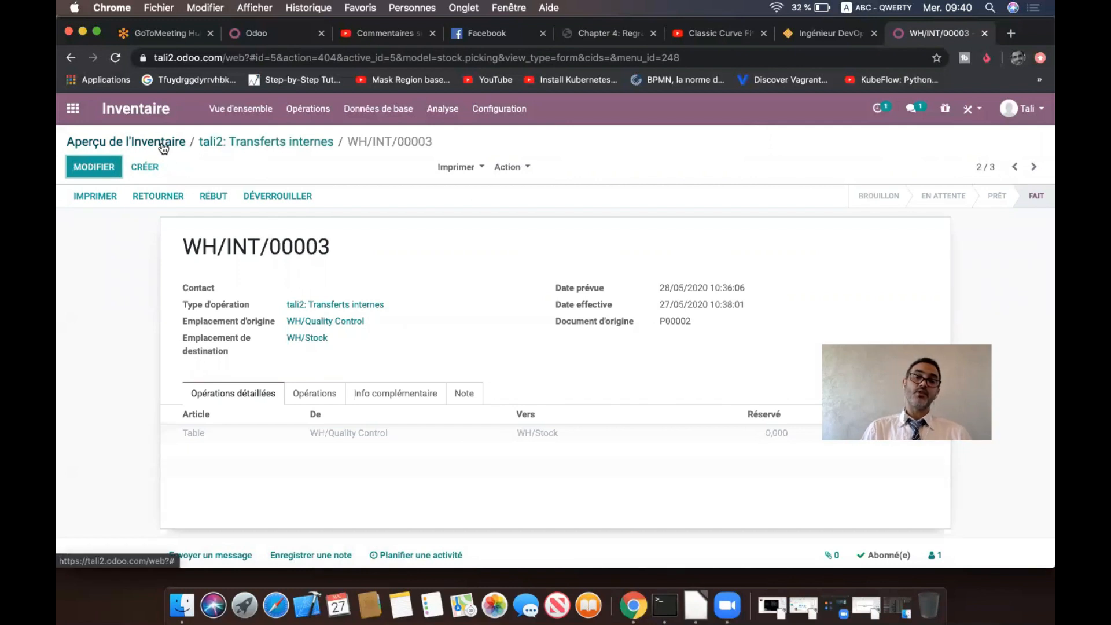
# Open the Mouvements de produits report and expand the Table article to examine its completed stock moves.
pyautogui.click(442, 109)
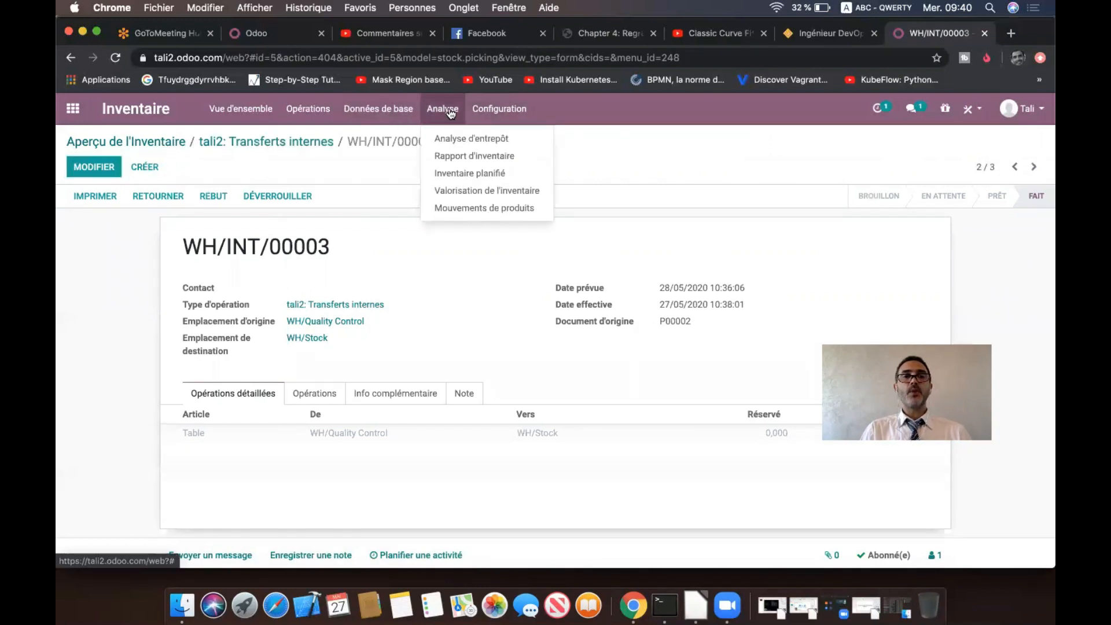
pyautogui.click(482, 213)
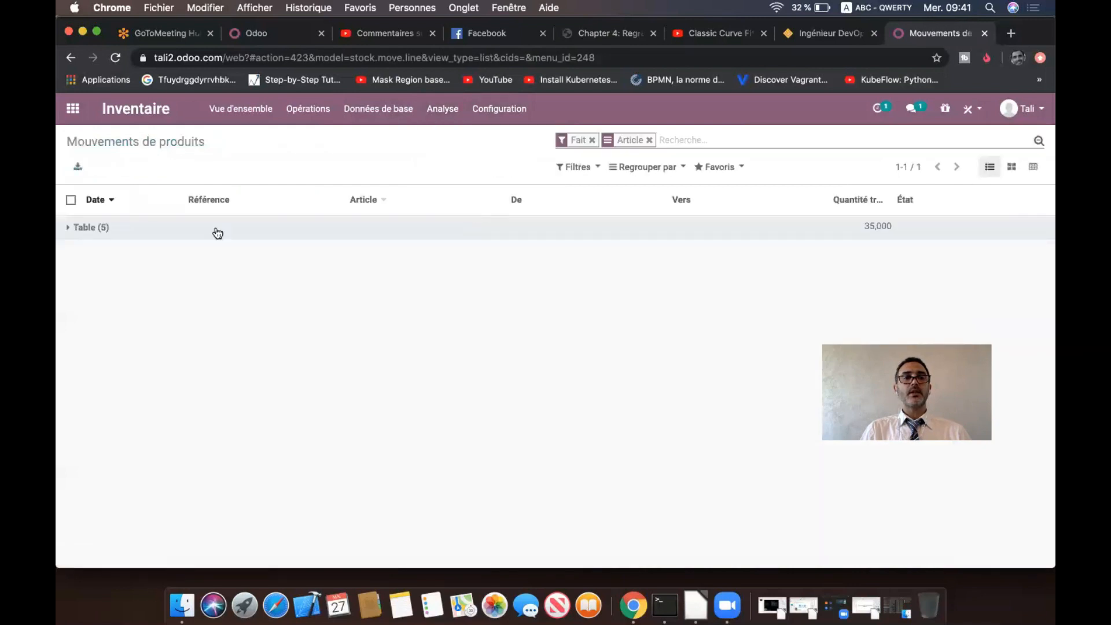
pyautogui.click(93, 228)
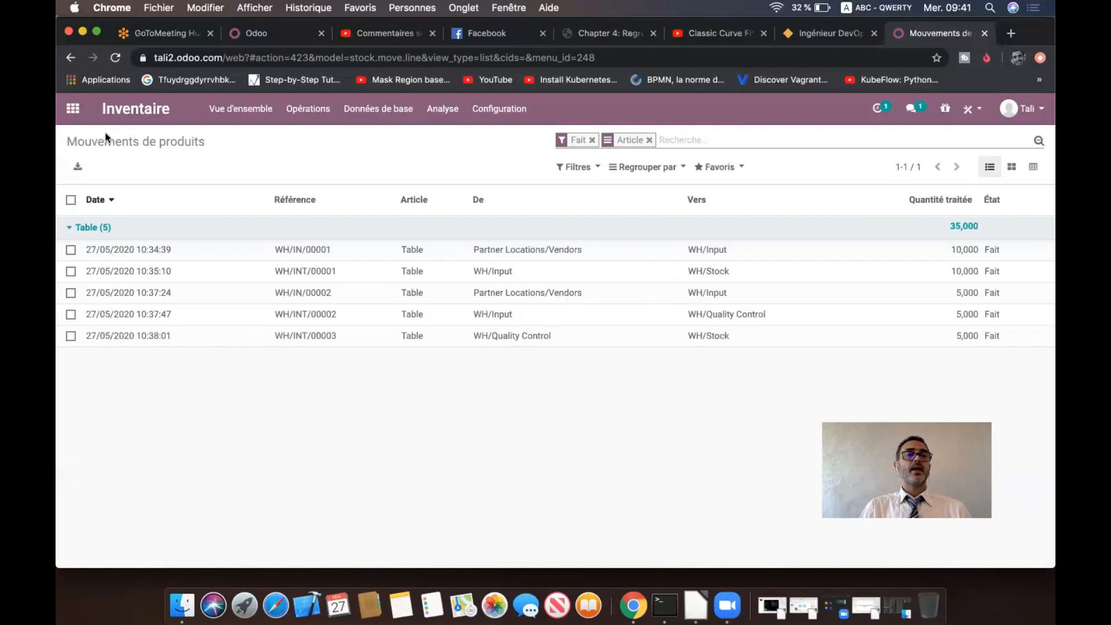
# Return to the Inventaire overview, list the warehouse rules (Règles) and view the Acheter rule for WH/Input.
pyautogui.click(71, 109)
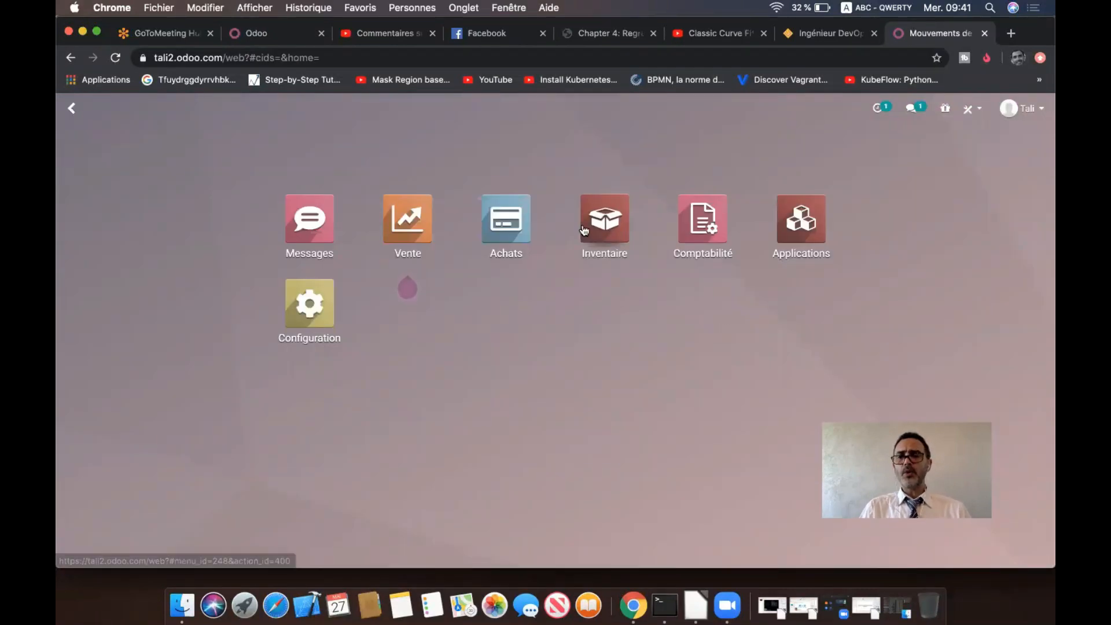
pyautogui.click(611, 233)
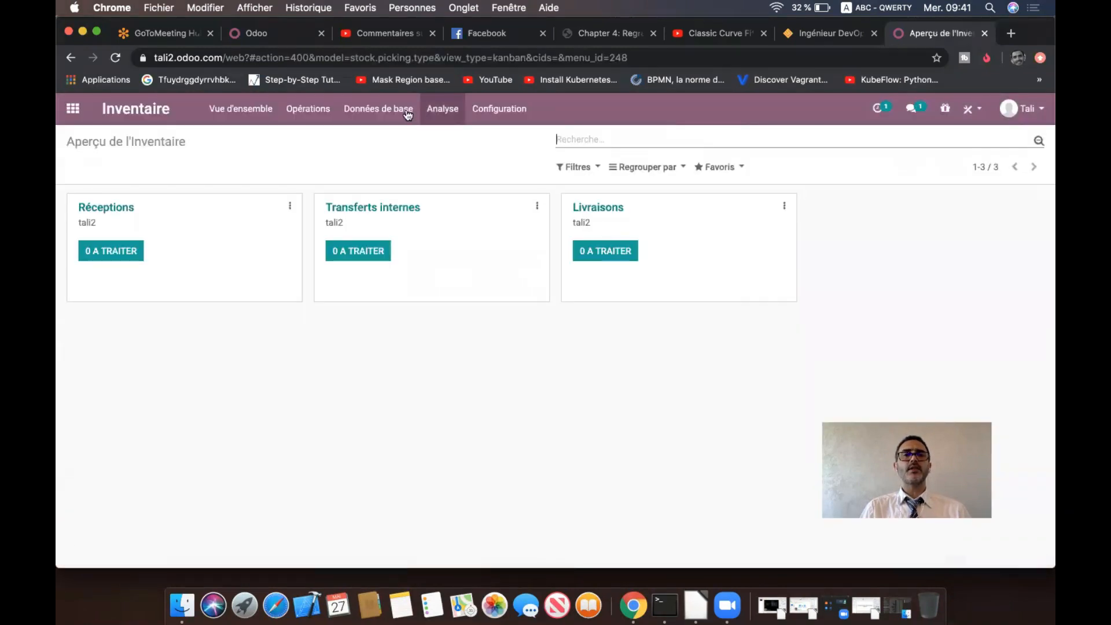
pyautogui.click(521, 110)
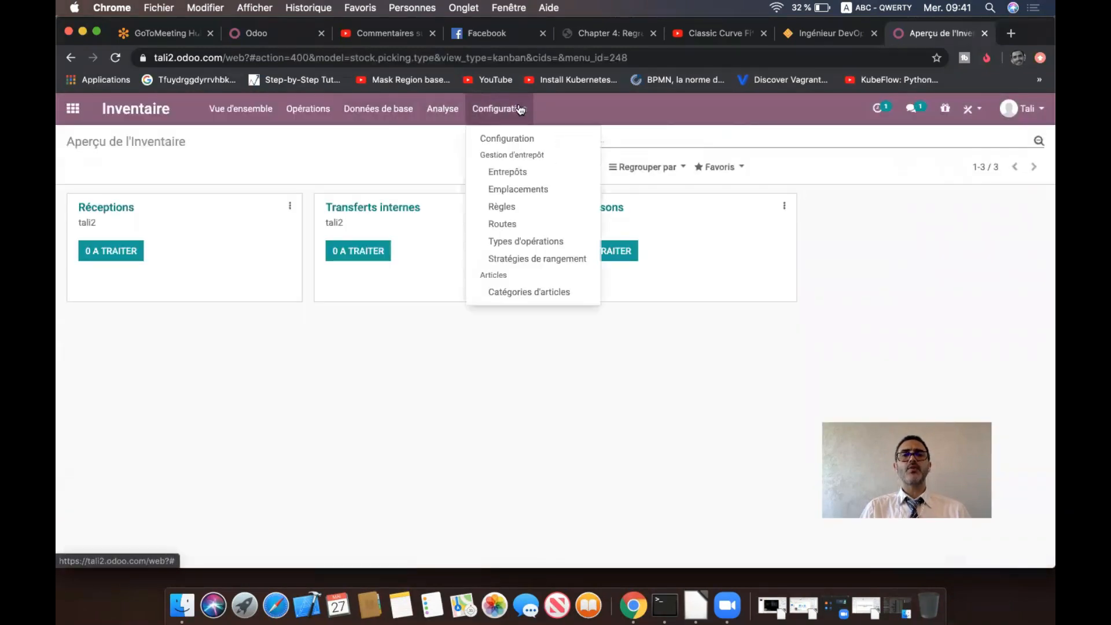
pyautogui.click(529, 215)
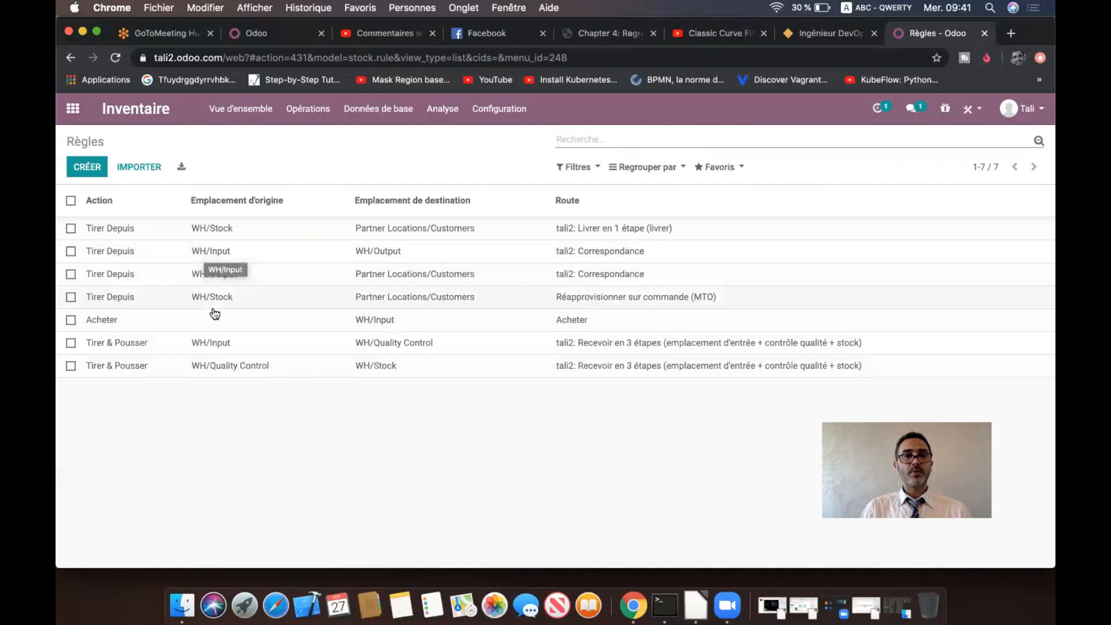
pyautogui.click(153, 323)
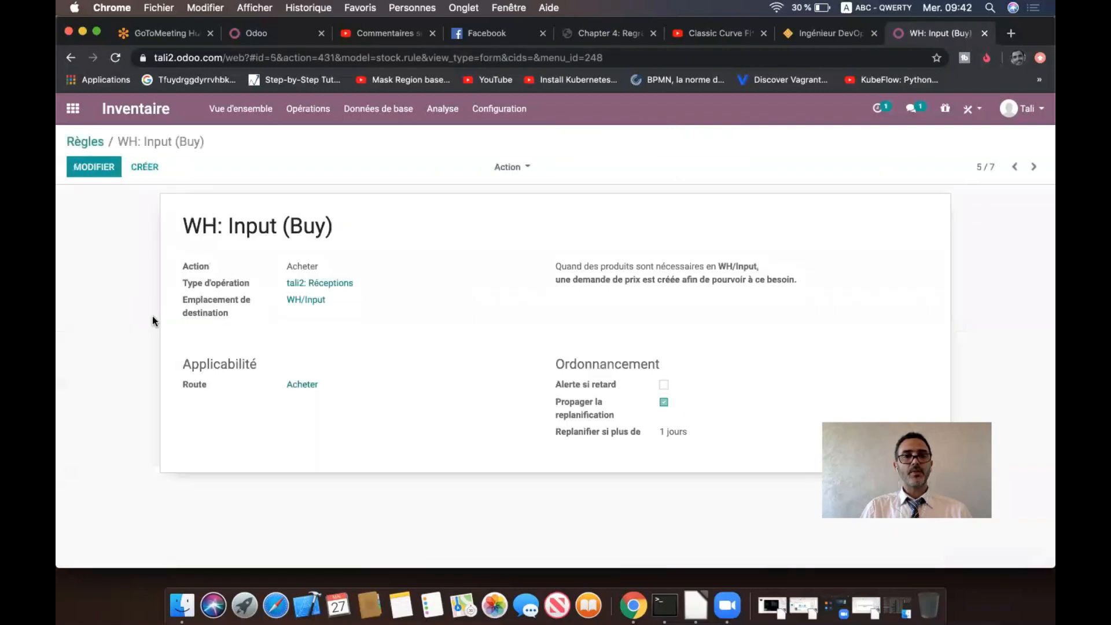
# Put the WH: Input (Buy) rule in edit mode and examine the available actions and operation types without changing them.
pyautogui.click(111, 171)
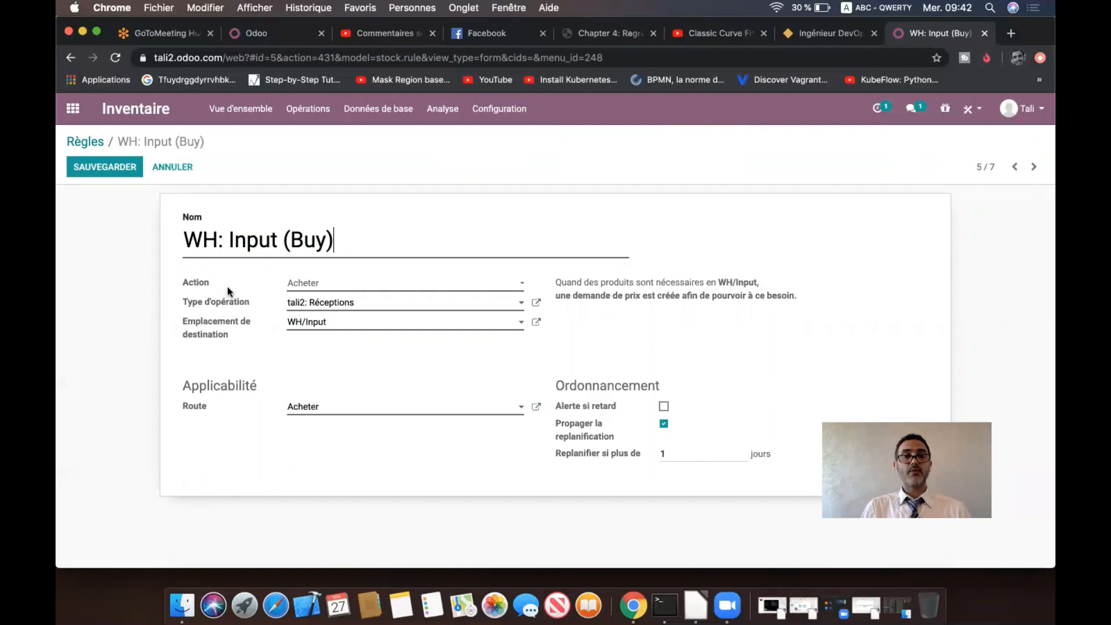
pyautogui.moveTo(334, 239); pyautogui.dragTo(212, 234)
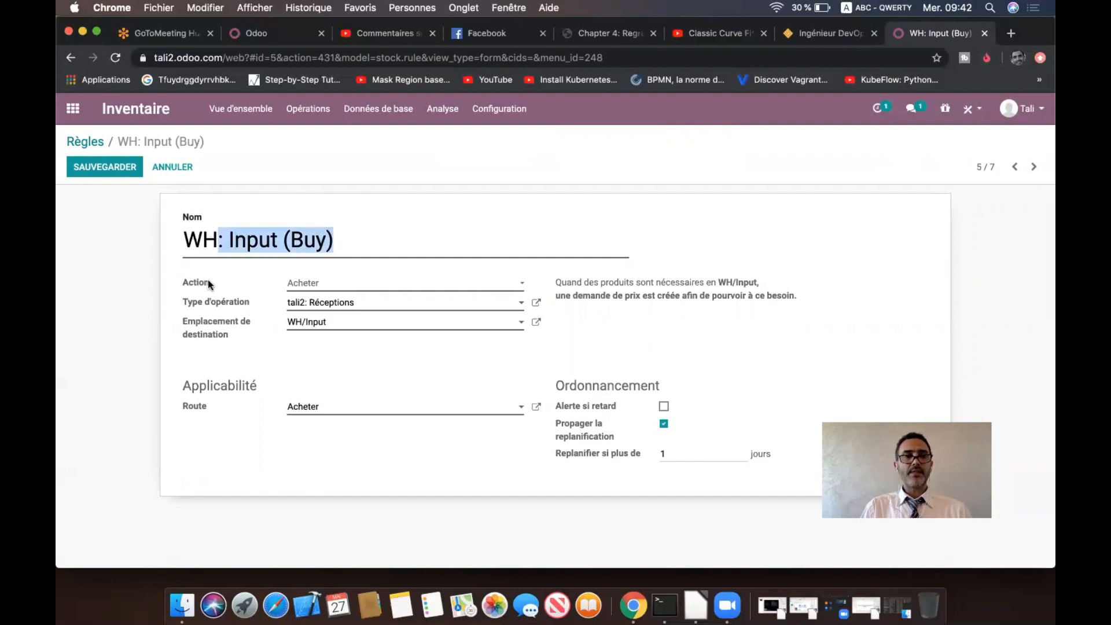
pyautogui.click(398, 284)
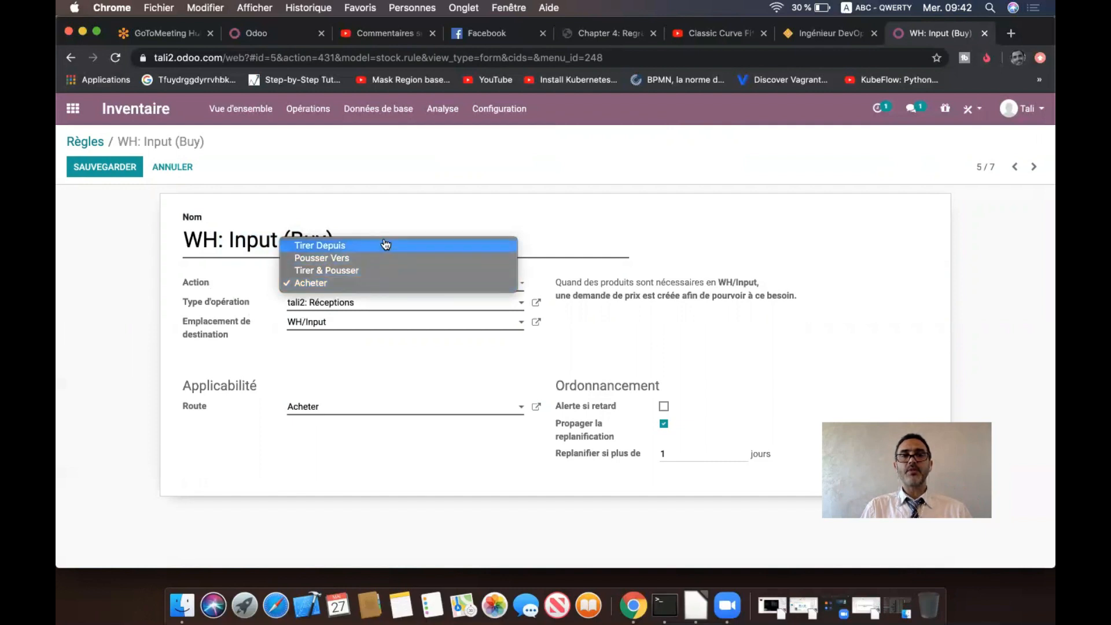
pyautogui.click(408, 211)
pyautogui.click(359, 302)
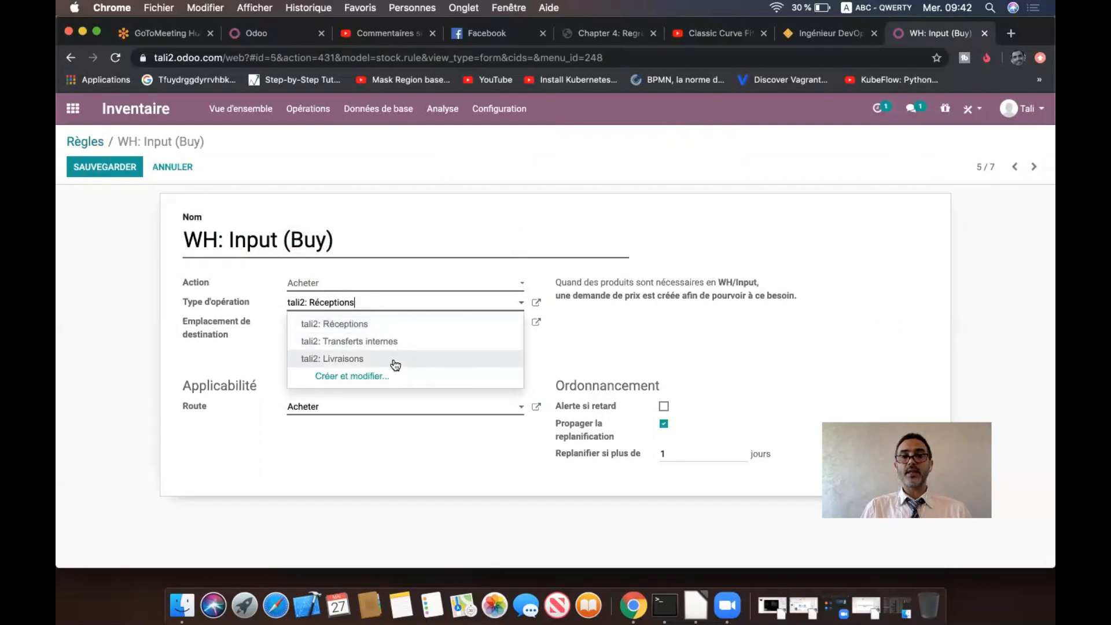
pyautogui.click(440, 174)
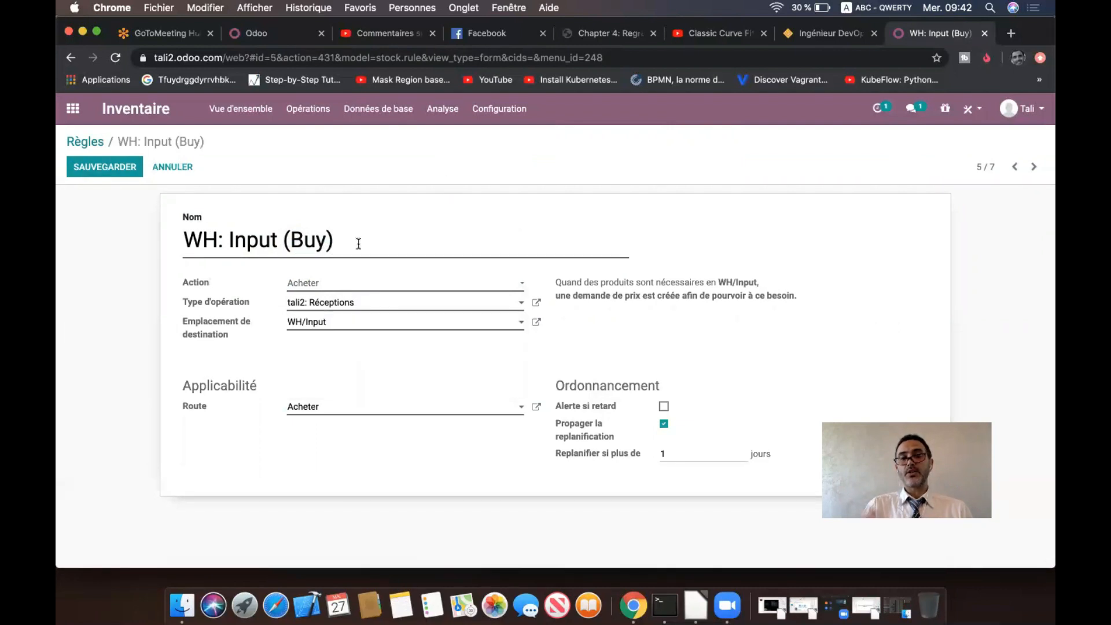
# Examine the destination location and route choices of the buy rule and leave its edit mode without saving.
pyautogui.click(369, 327)
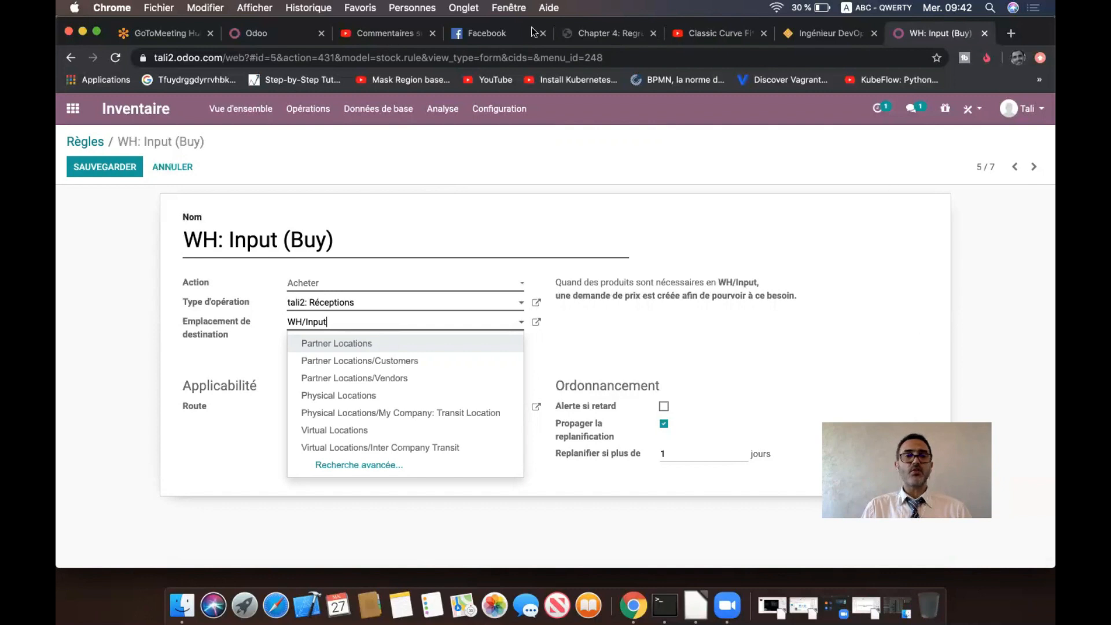
pyautogui.click(104, 349)
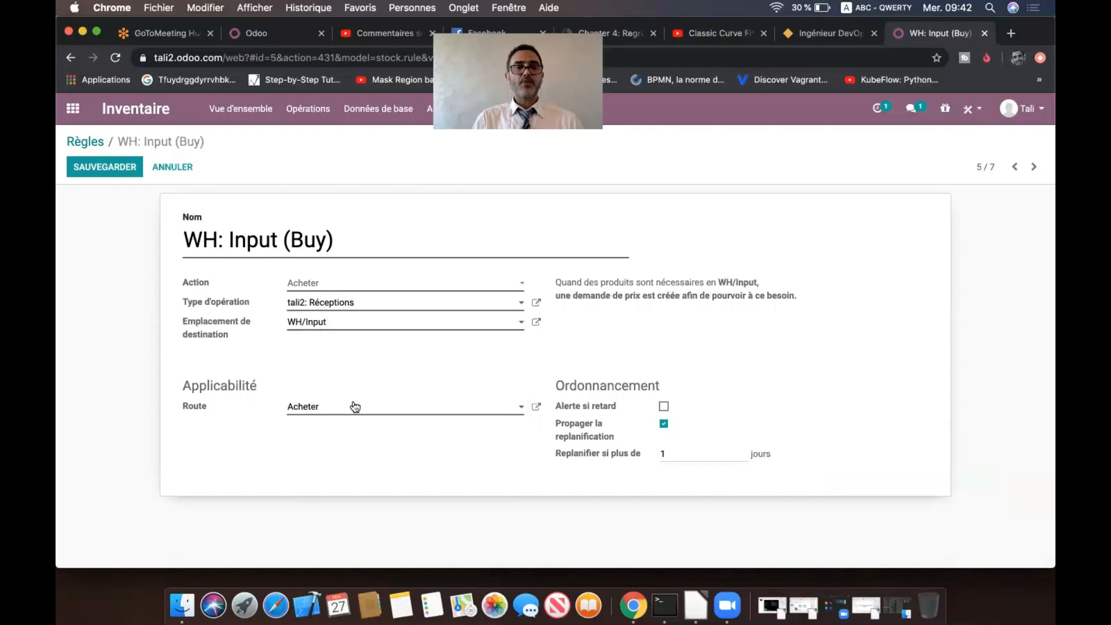
pyautogui.click(400, 412)
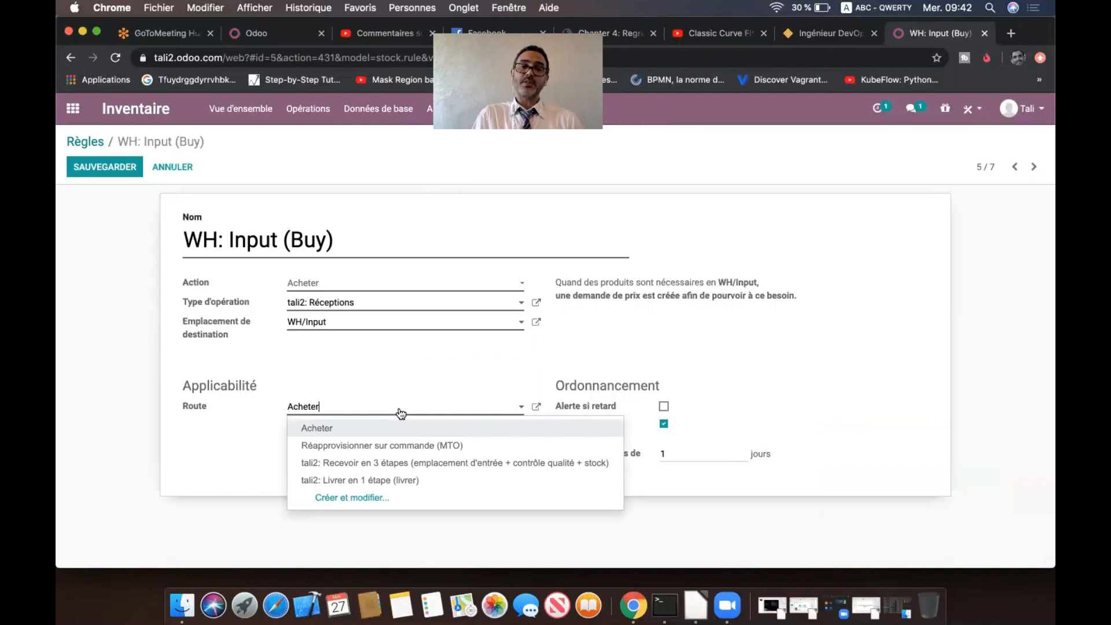
pyautogui.click(941, 382)
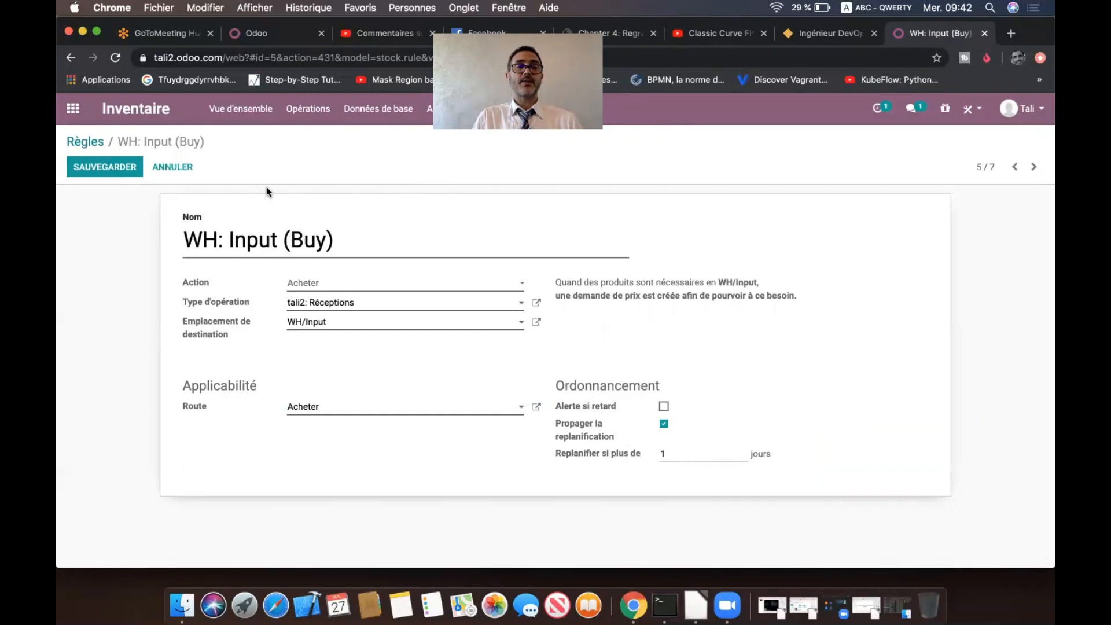
pyautogui.click(175, 172)
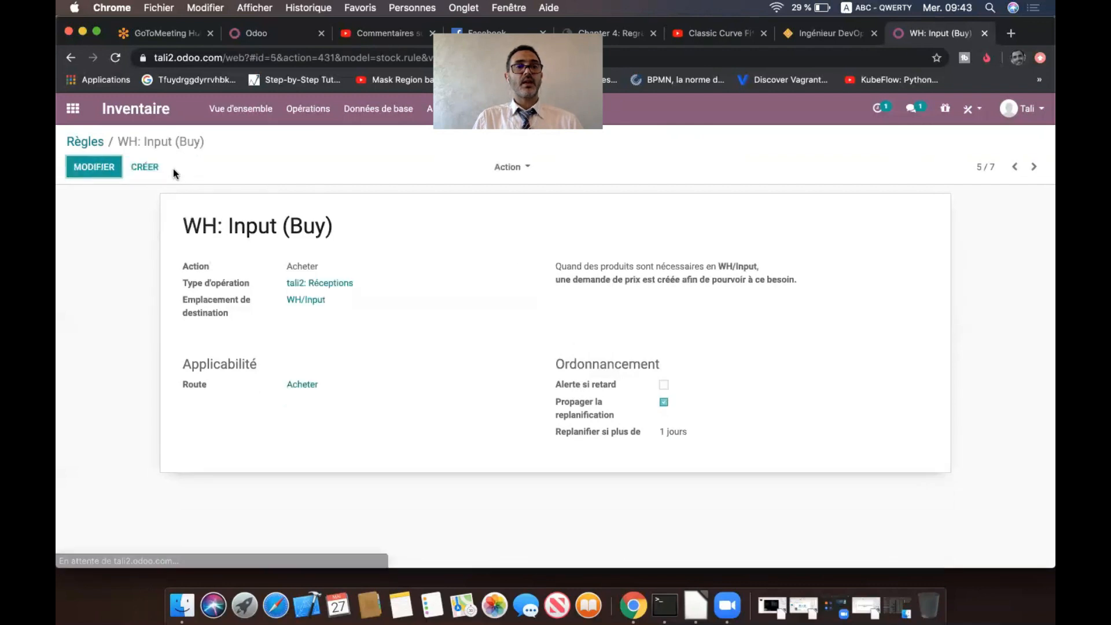
# Open the WH: Input → Quality Control rule from the rules list in edit mode and review all its settings.
pyautogui.click(85, 140)
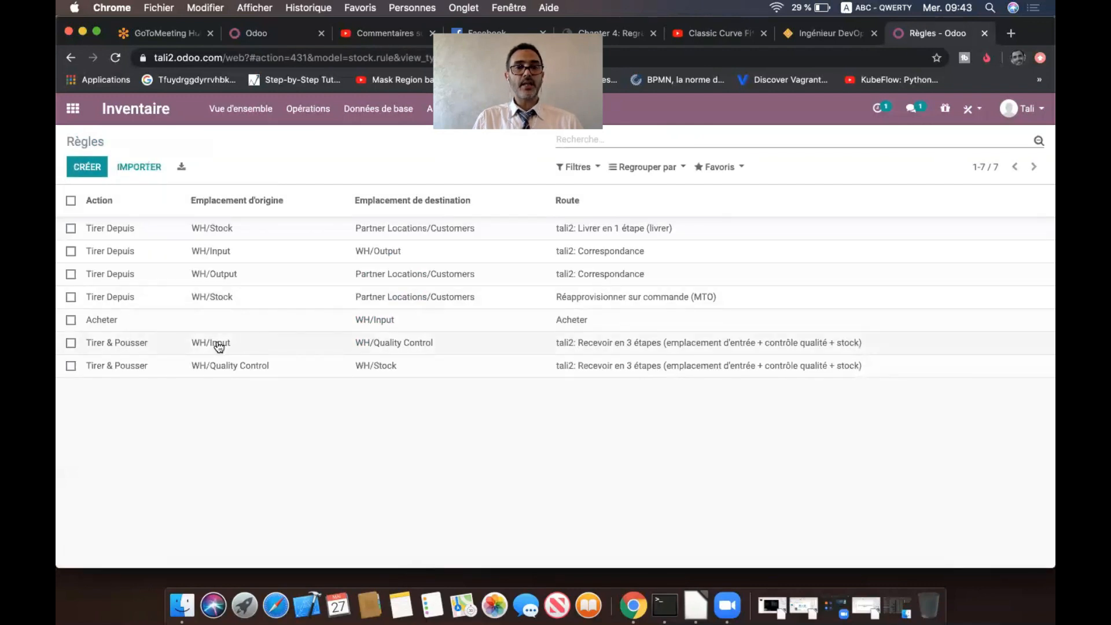
pyautogui.click(378, 346)
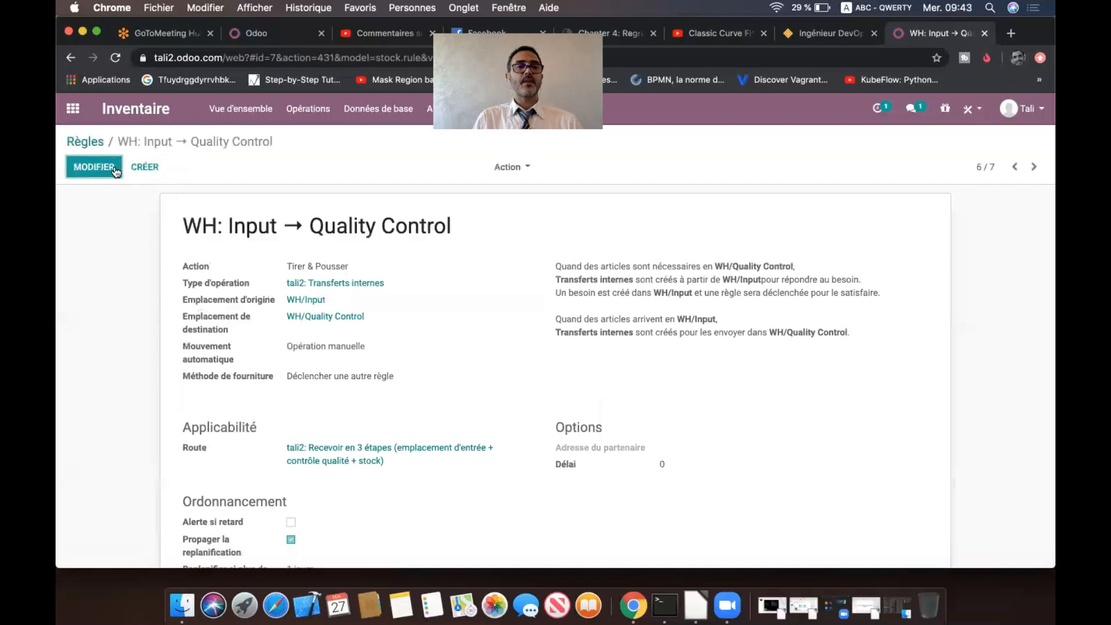
pyautogui.click(98, 169)
pyautogui.scroll(-3, 103, 351)
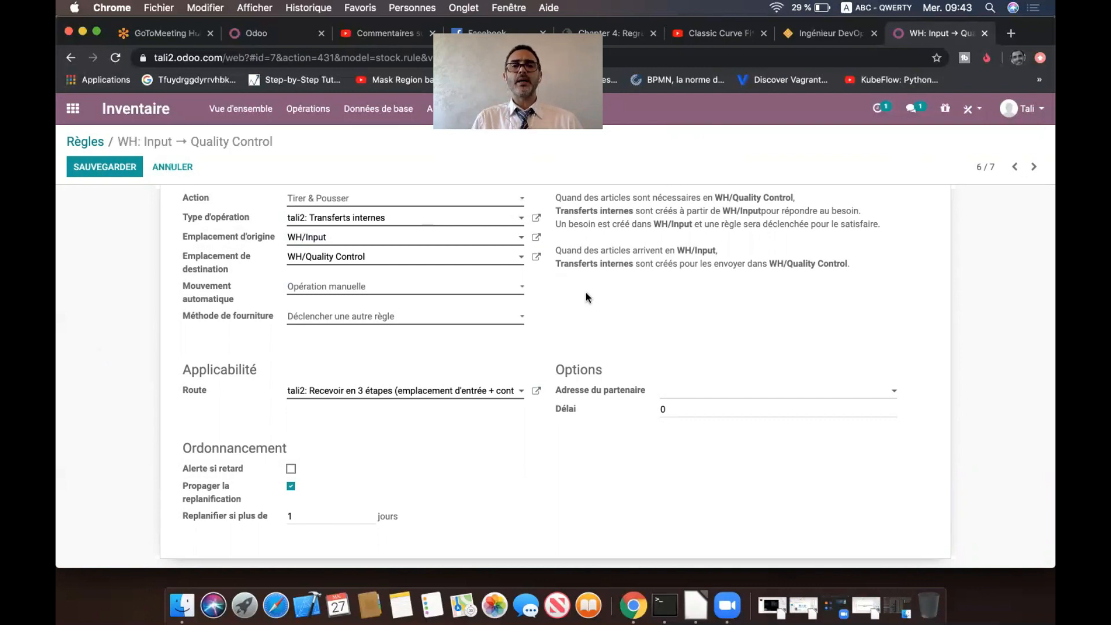
pyautogui.scroll(3, 585, 293)
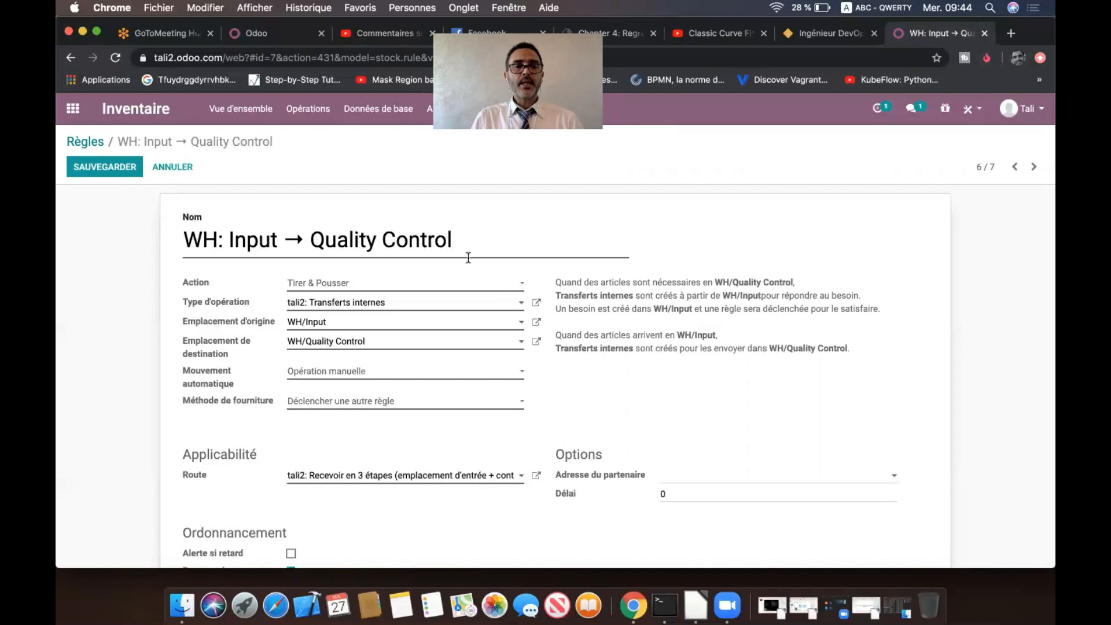
# Browse the full list of source locations for the rule without choosing one, and open the WH/Input location record.
pyautogui.click(418, 305)
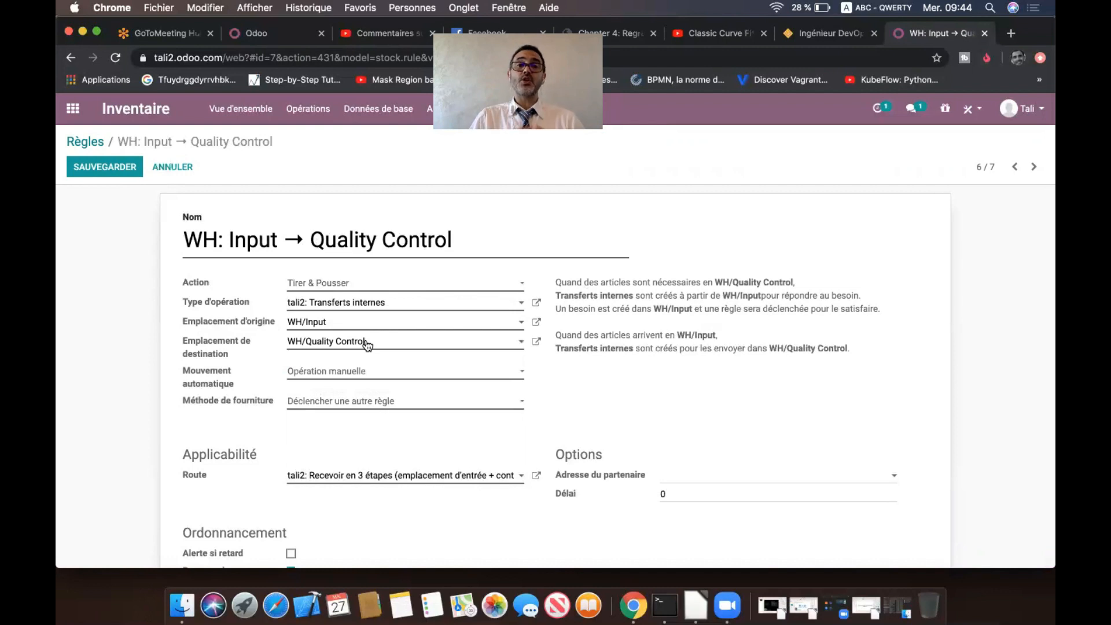
pyautogui.click(523, 323)
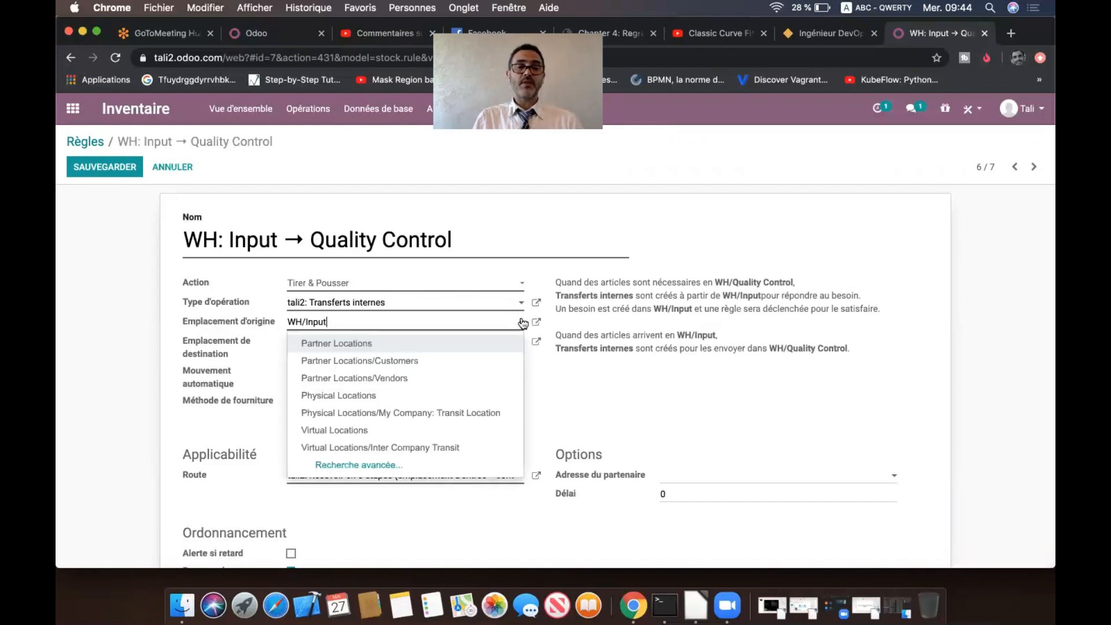
pyautogui.click(370, 466)
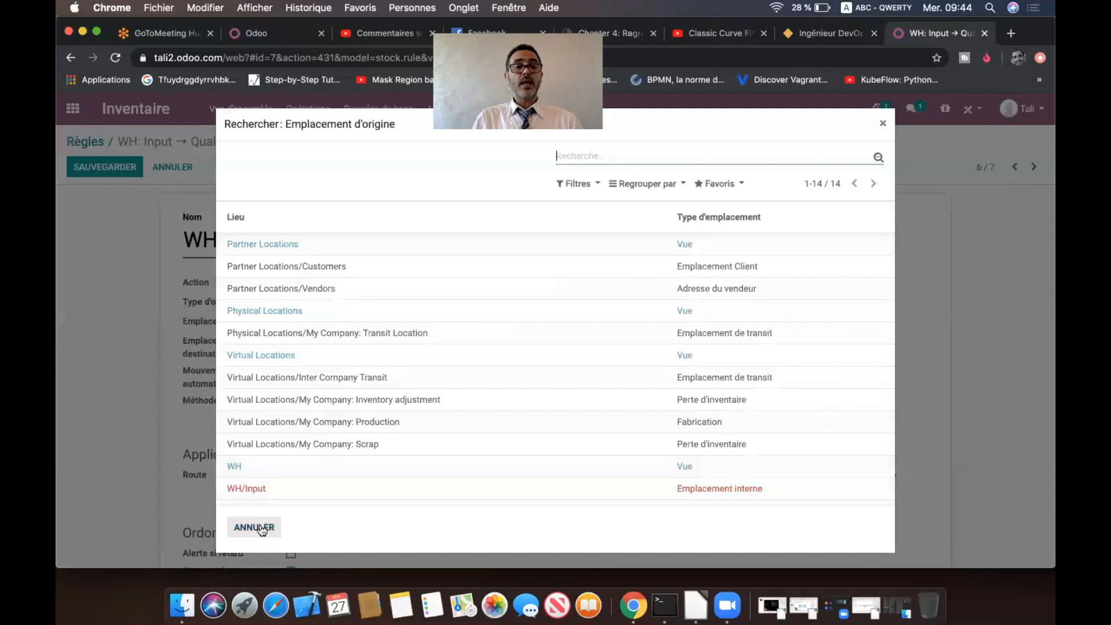
pyautogui.click(255, 526)
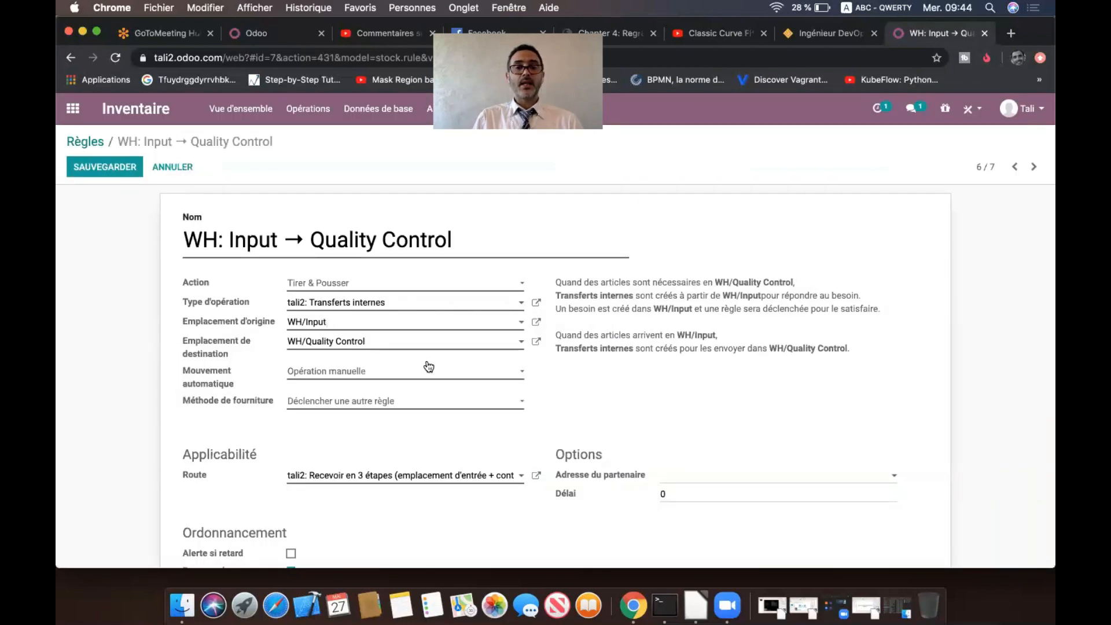
pyautogui.click(537, 322)
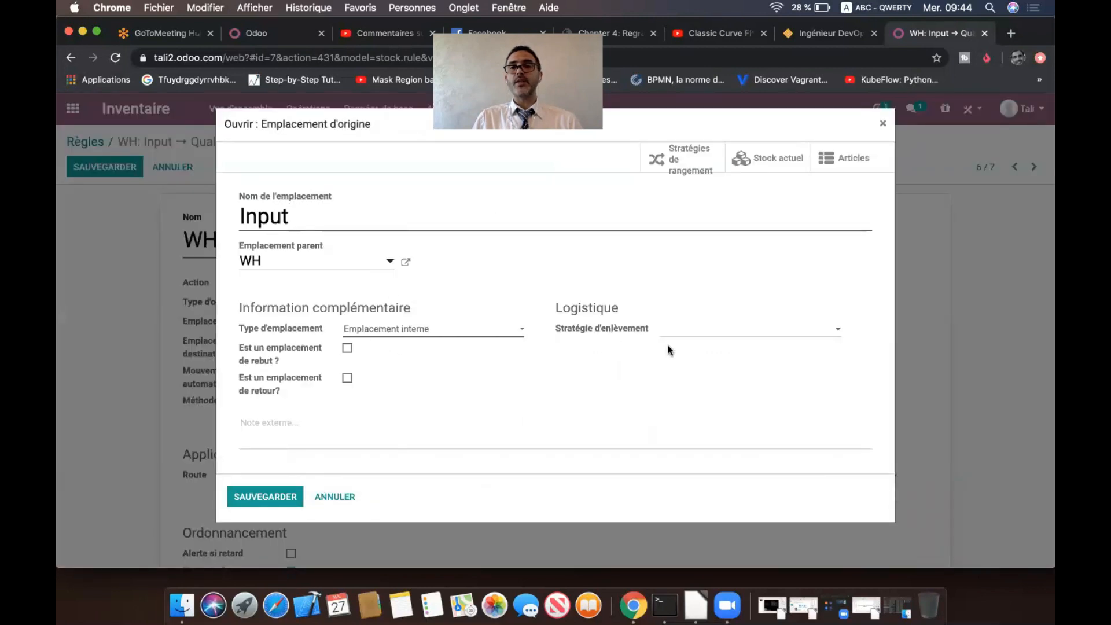
# Close the WH/Input location record without saving and look over the inventory configuration options without opening any.
pyautogui.click(339, 496)
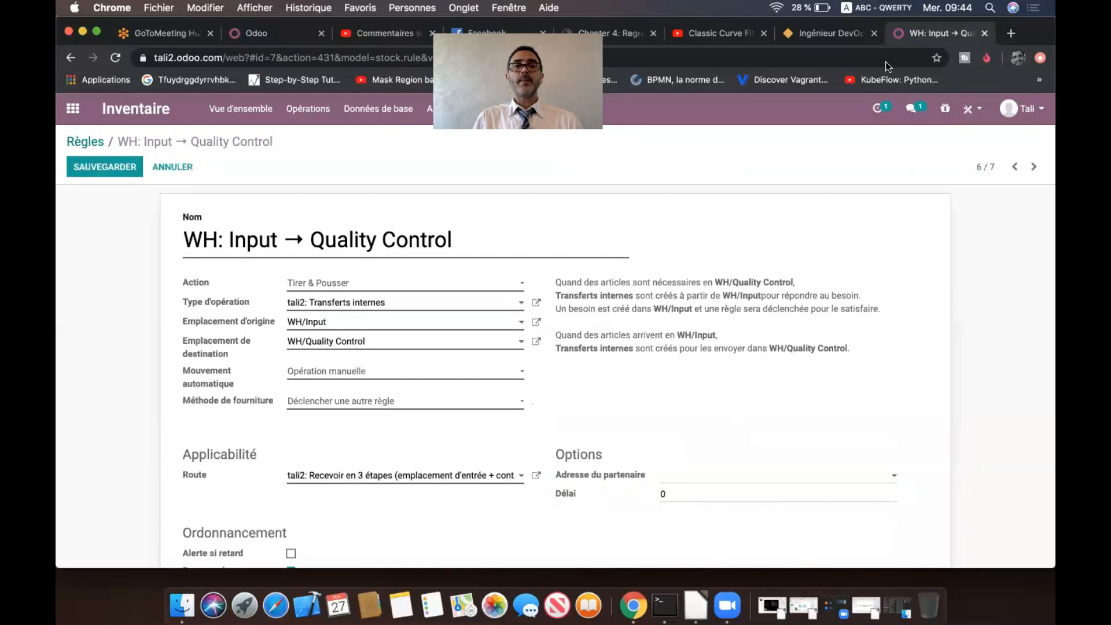
pyautogui.click(499, 108)
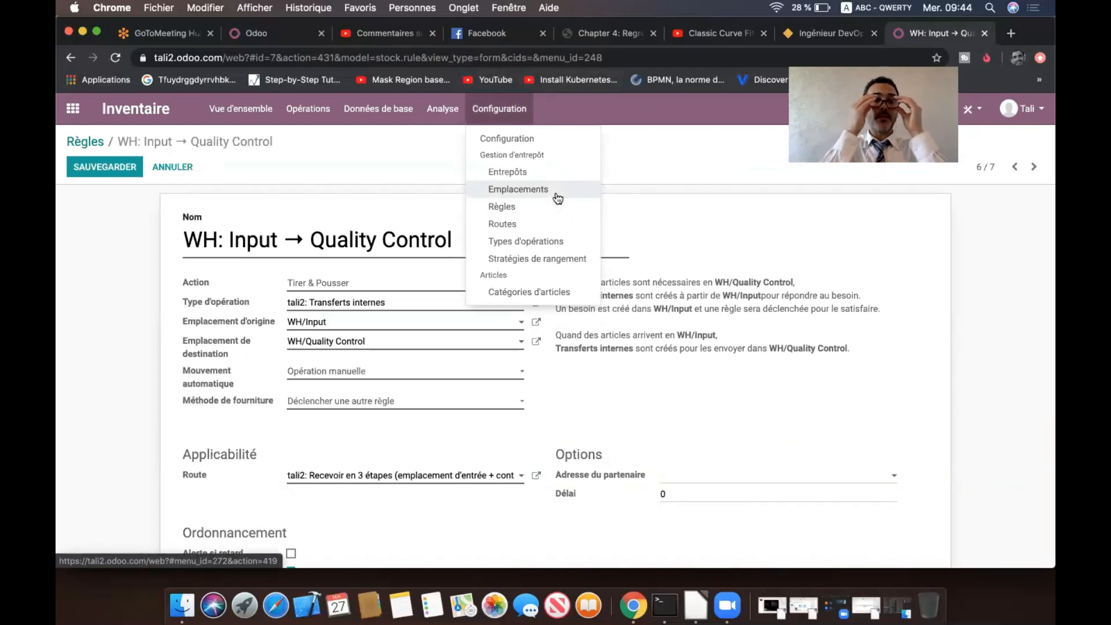
pyautogui.click(651, 209)
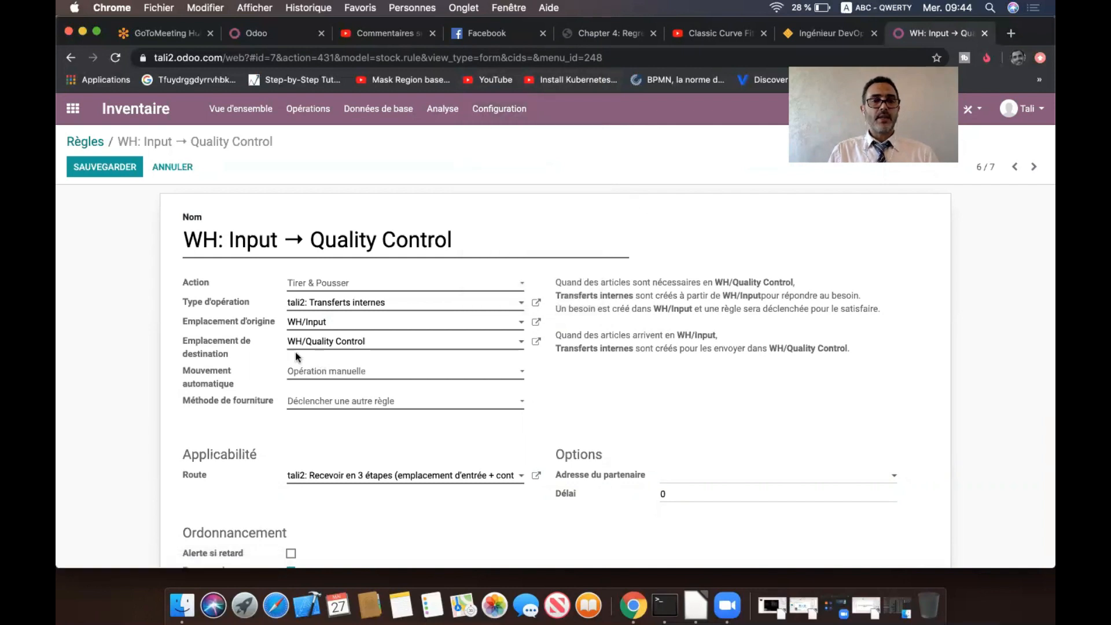
# Examine the rule's automatic move and supply method choices and its scheduling settings without changing anything.
pyautogui.click(453, 373)
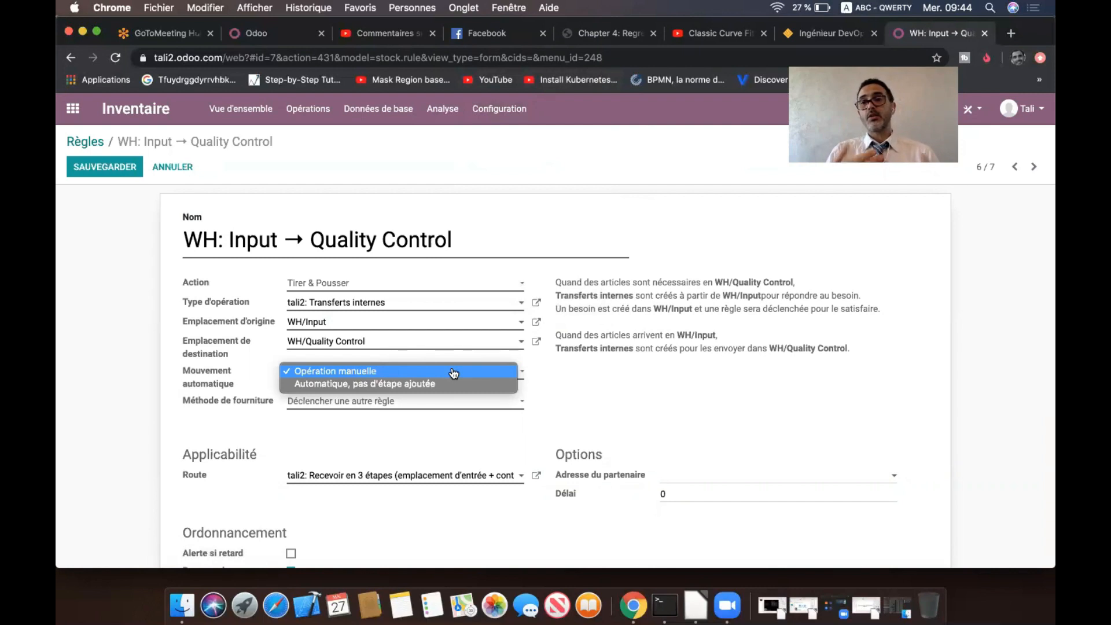
pyautogui.click(577, 381)
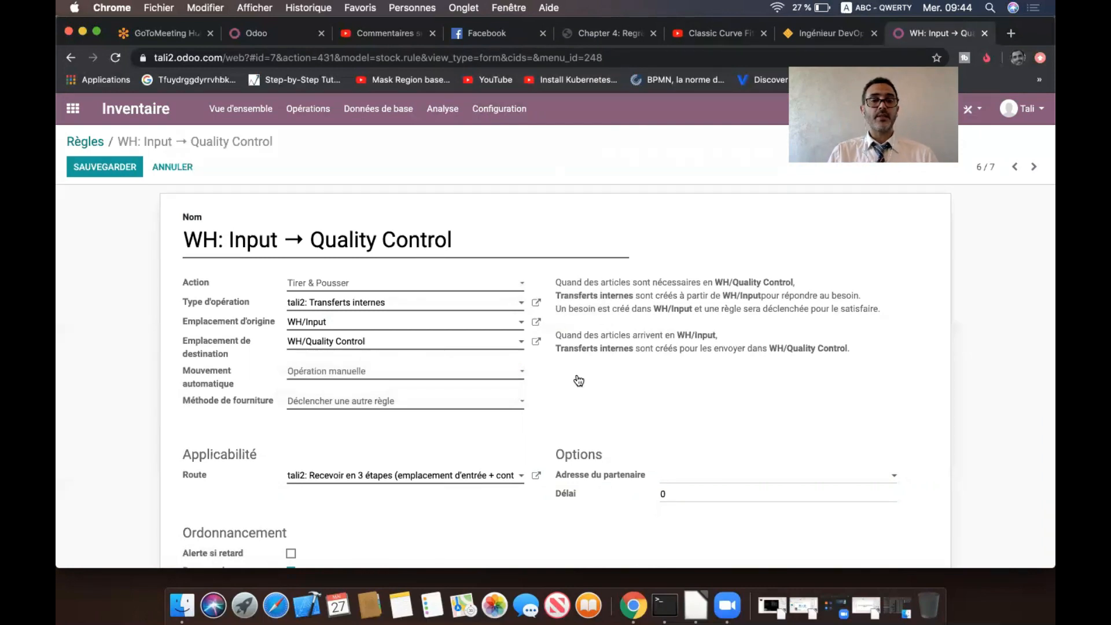
pyautogui.click(405, 409)
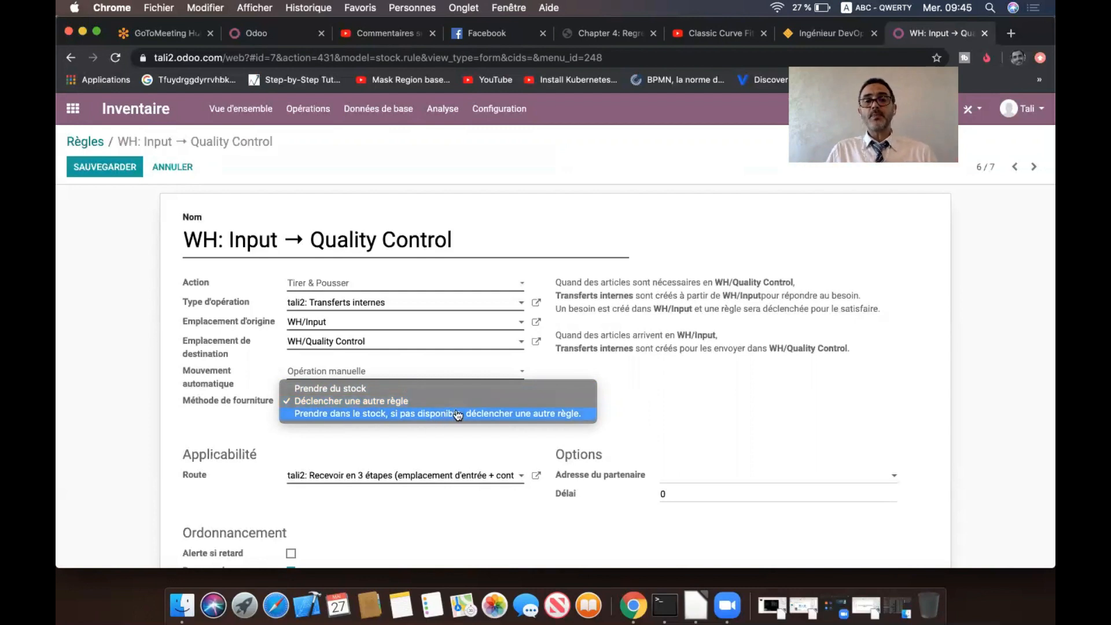
pyautogui.click(684, 415)
pyautogui.scroll(-3, 337, 394)
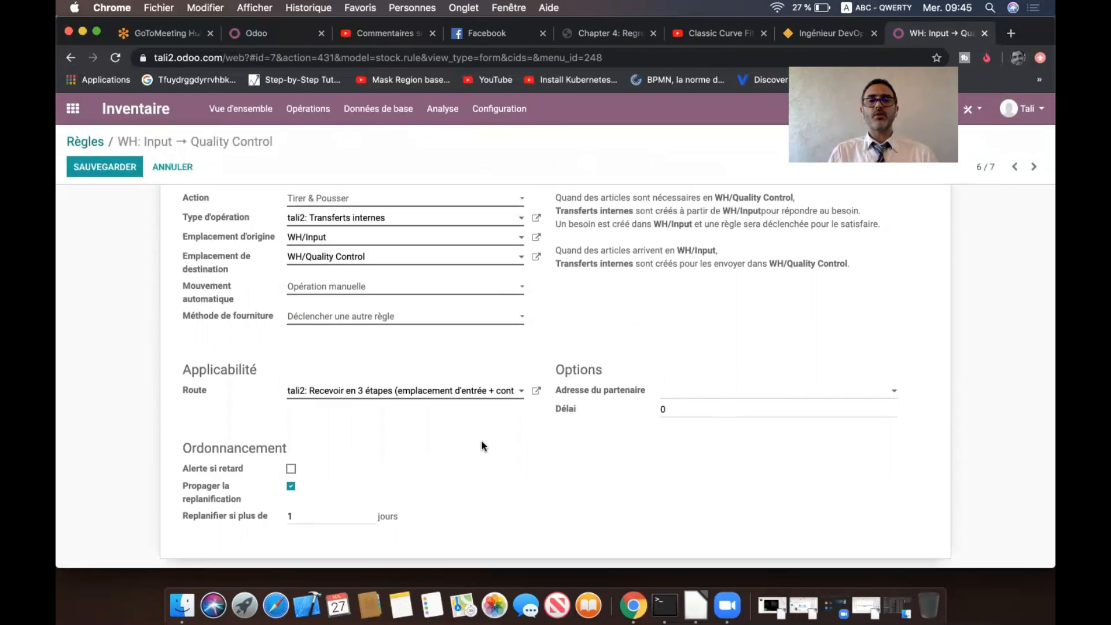
pyautogui.scroll(3, 481, 441)
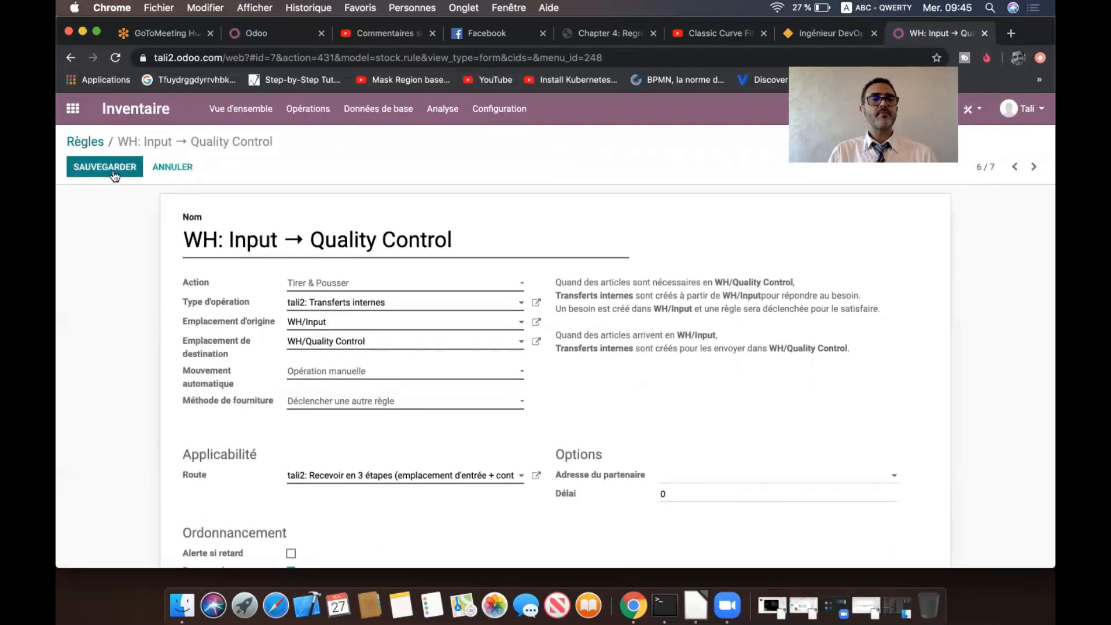
# Leave the Quality Control rule's edit mode without saving and return through the rules list to the applications overview.
pyautogui.click(186, 165)
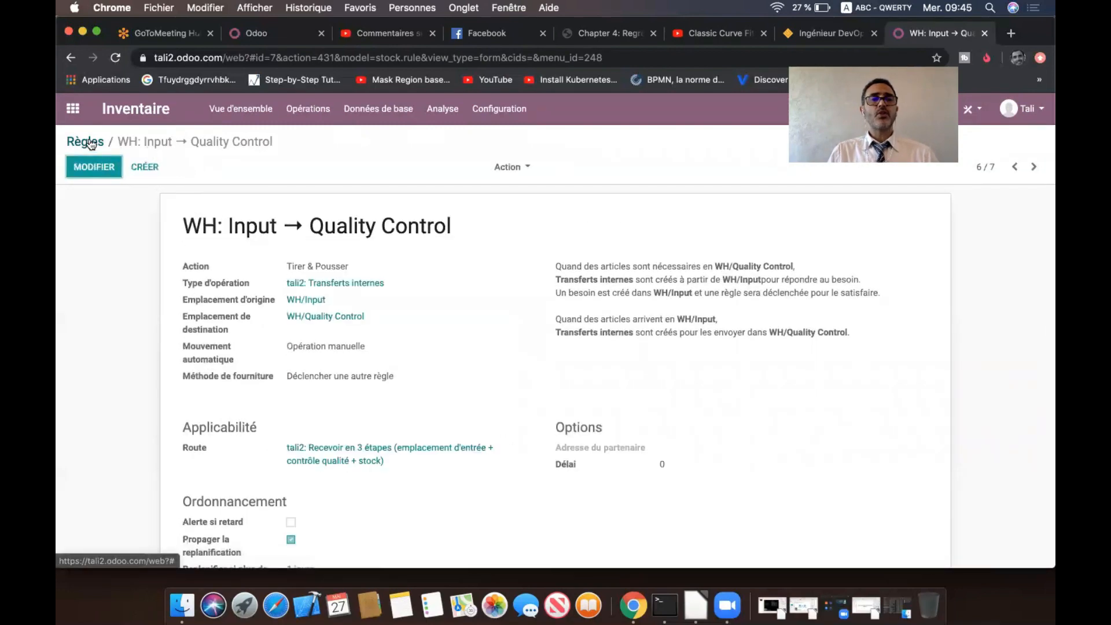
pyautogui.click(88, 141)
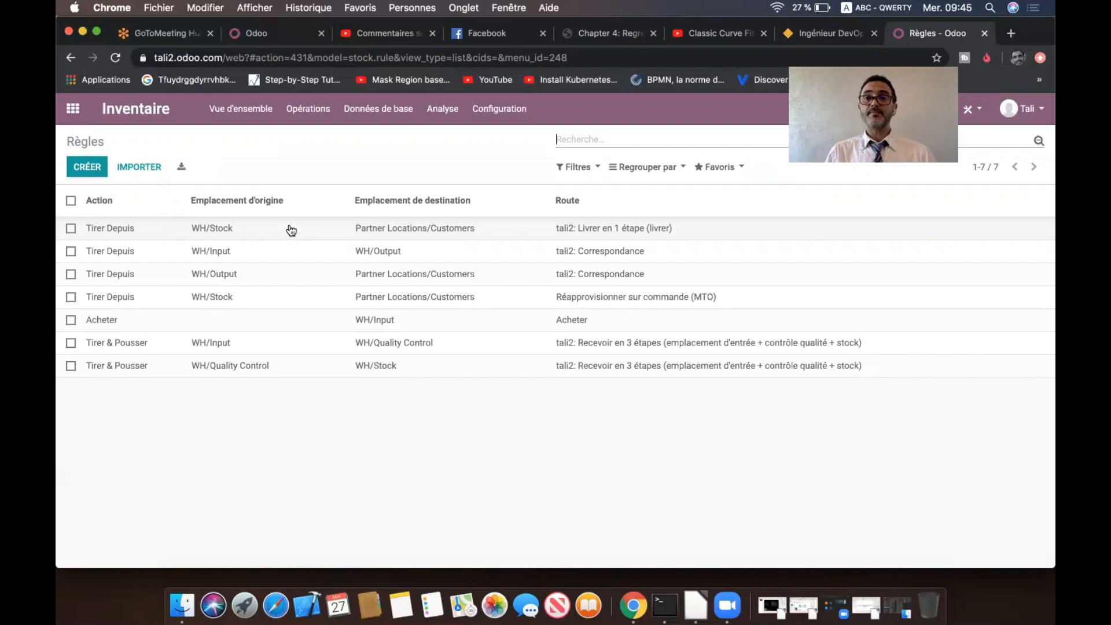
pyautogui.click(73, 109)
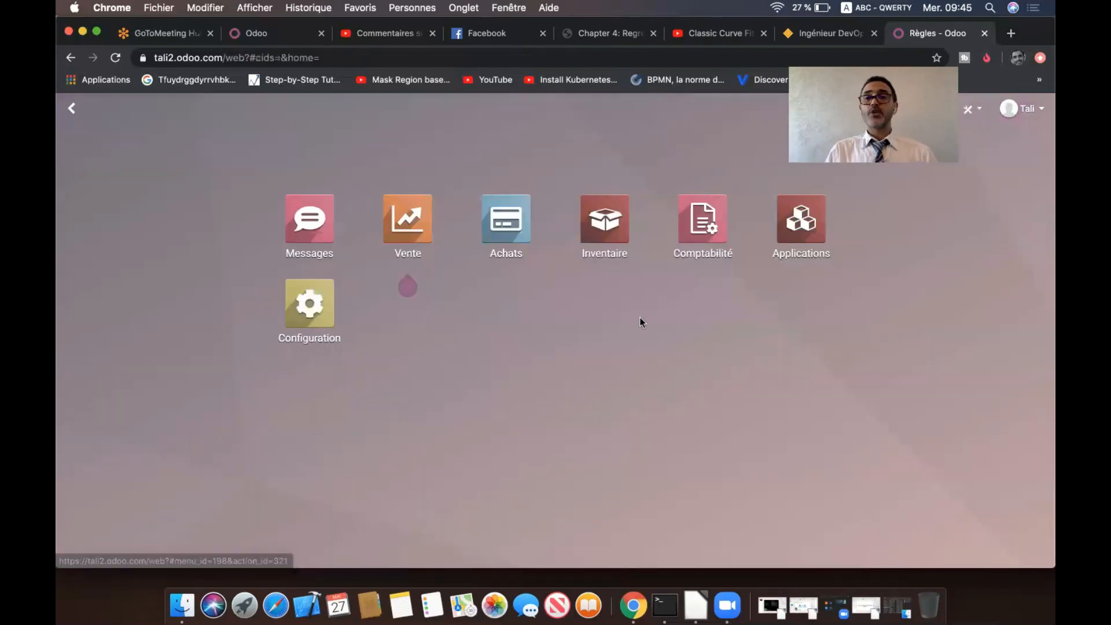